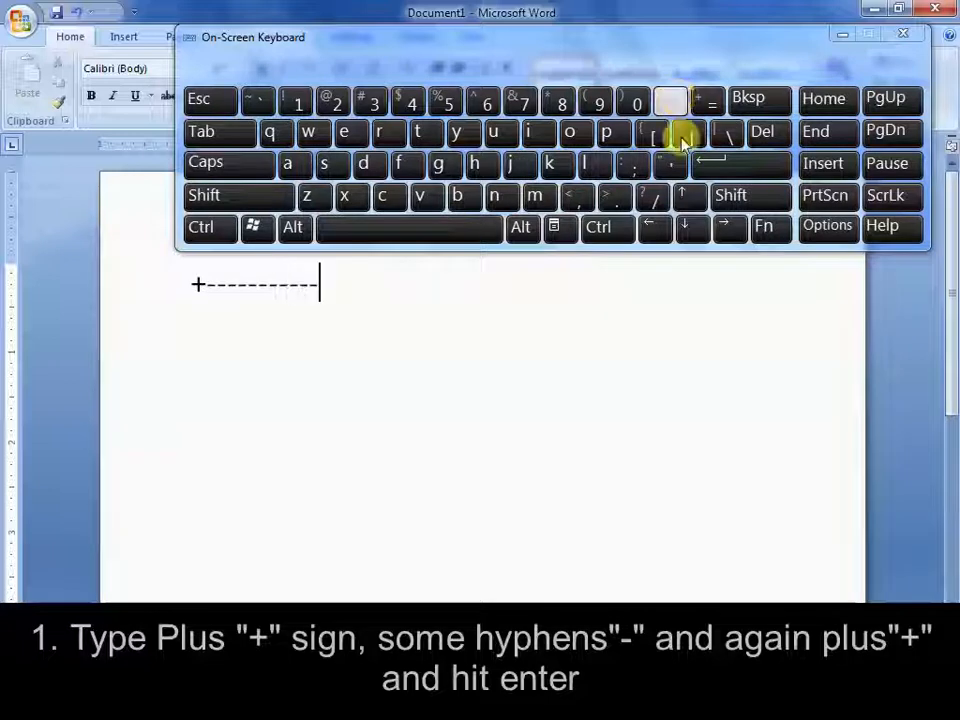
Close the first column of the plus-and-hyphen line with a plus sign and add ten hyphens for the second column
{"action": "left_click", "coordinate": [752, 195]}
{"action": "left_click", "coordinate": [712, 101]}
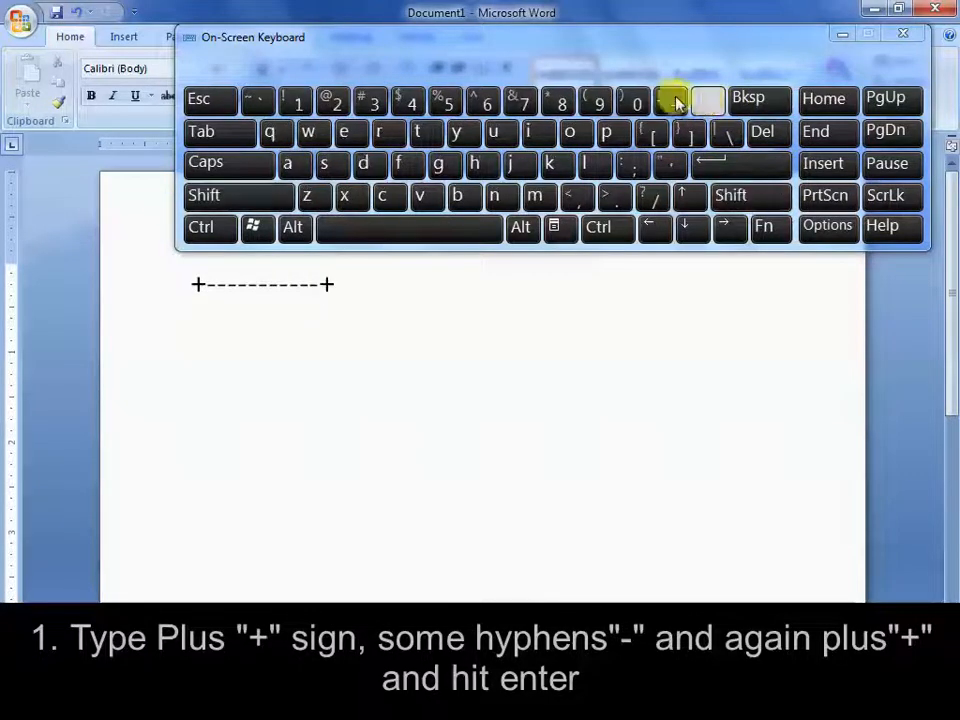
{"action": "left_click", "coordinate": [670, 101]}
{"action": "left_click", "coordinate": [669, 101]}
{"action": "left_click", "coordinate": [670, 101]}
{"action": "left_click", "coordinate": [670, 101]}
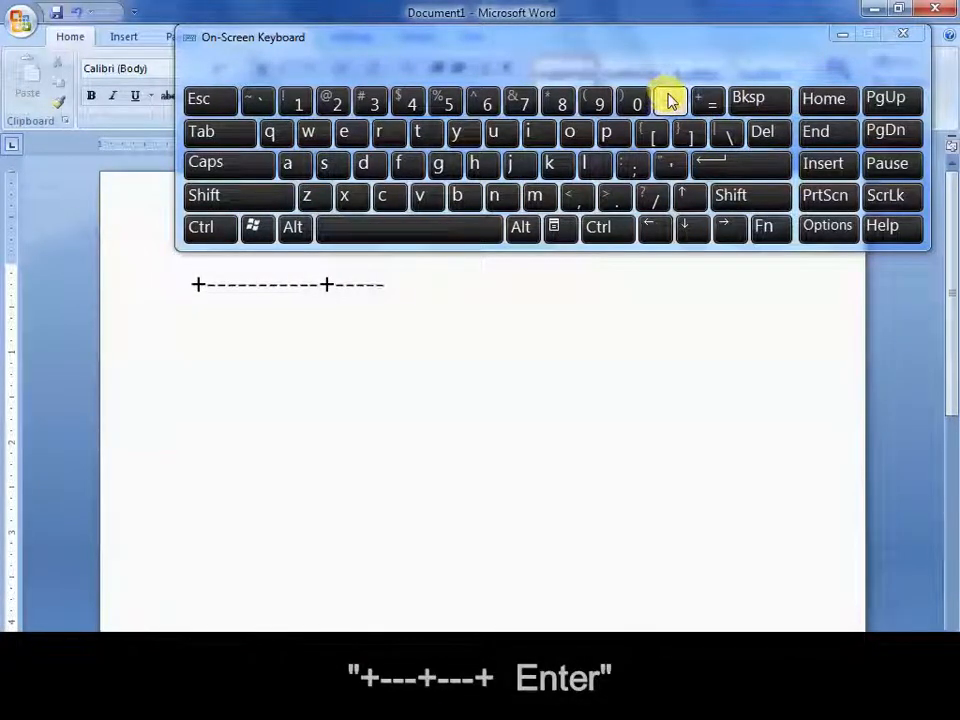
{"action": "left_click", "coordinate": [670, 101]}
{"action": "left_click", "coordinate": [670, 101]}
{"action": "left_click", "coordinate": [670, 101]}
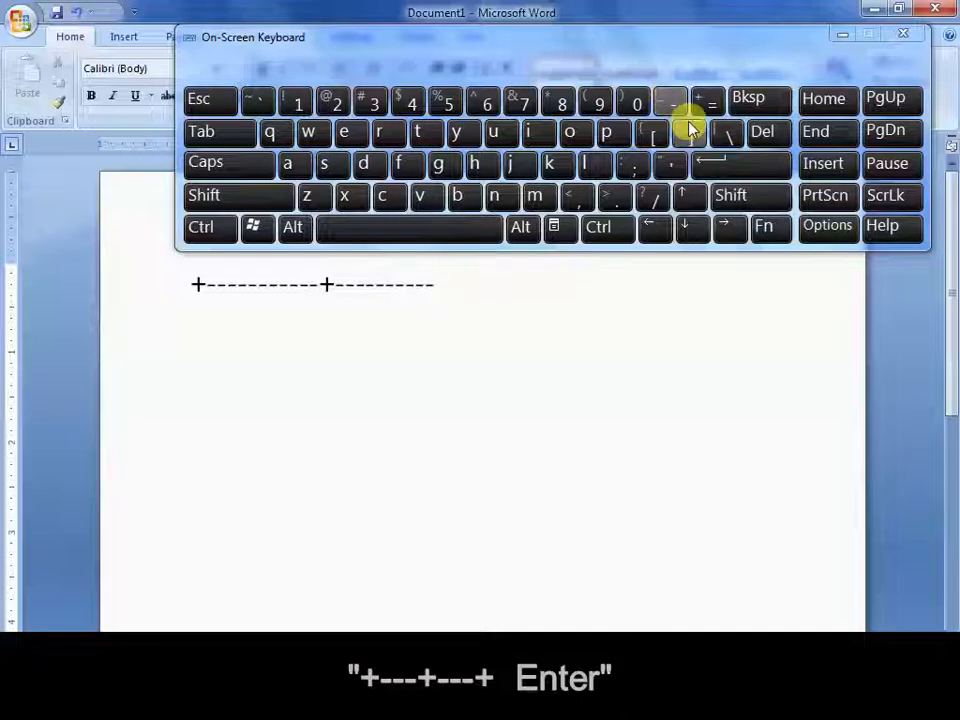
Add a plus sign, ten hyphens and a closing plus sign, and convert the line into a three-column table row
{"action": "left_click", "coordinate": [752, 195]}
{"action": "left_click", "coordinate": [668, 102]}
{"action": "left_click", "coordinate": [668, 102]}
{"action": "left_click", "coordinate": [666, 103]}
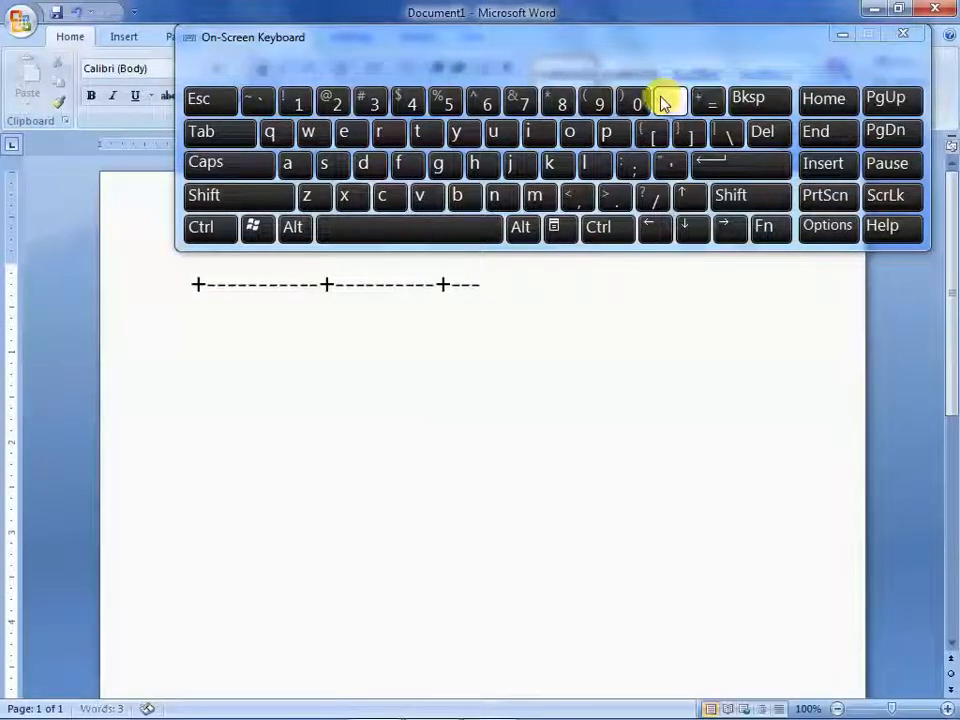
{"action": "left_click", "coordinate": [663, 103]}
{"action": "left_click", "coordinate": [663, 103]}
{"action": "left_click", "coordinate": [663, 103]}
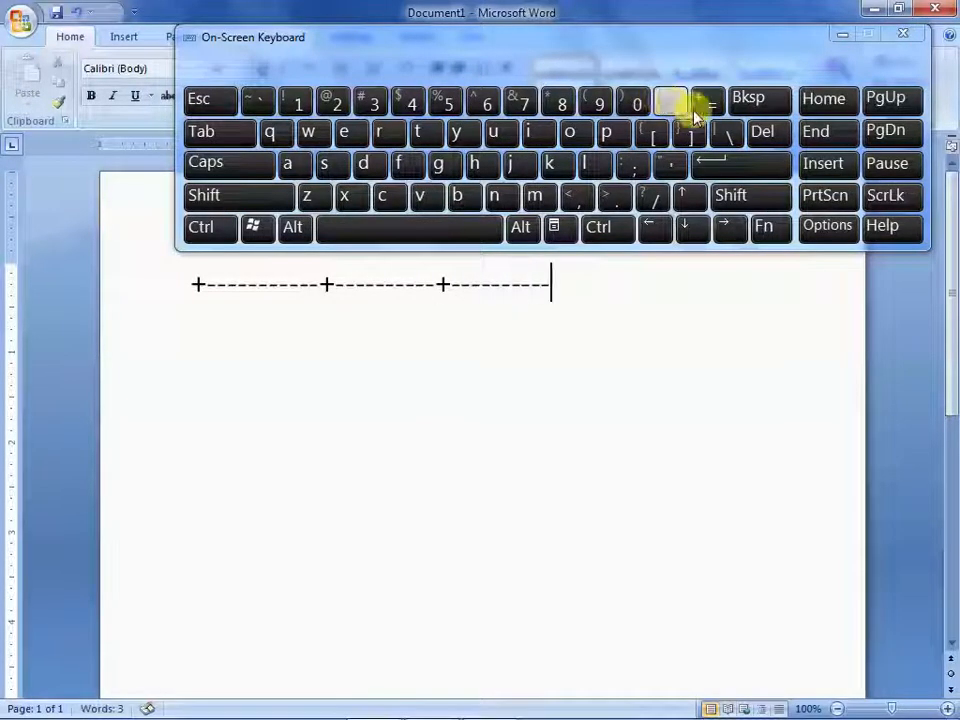
{"action": "left_click", "coordinate": [729, 195]}
{"action": "left_click", "coordinate": [705, 101]}
{"action": "left_click", "coordinate": [731, 163]}
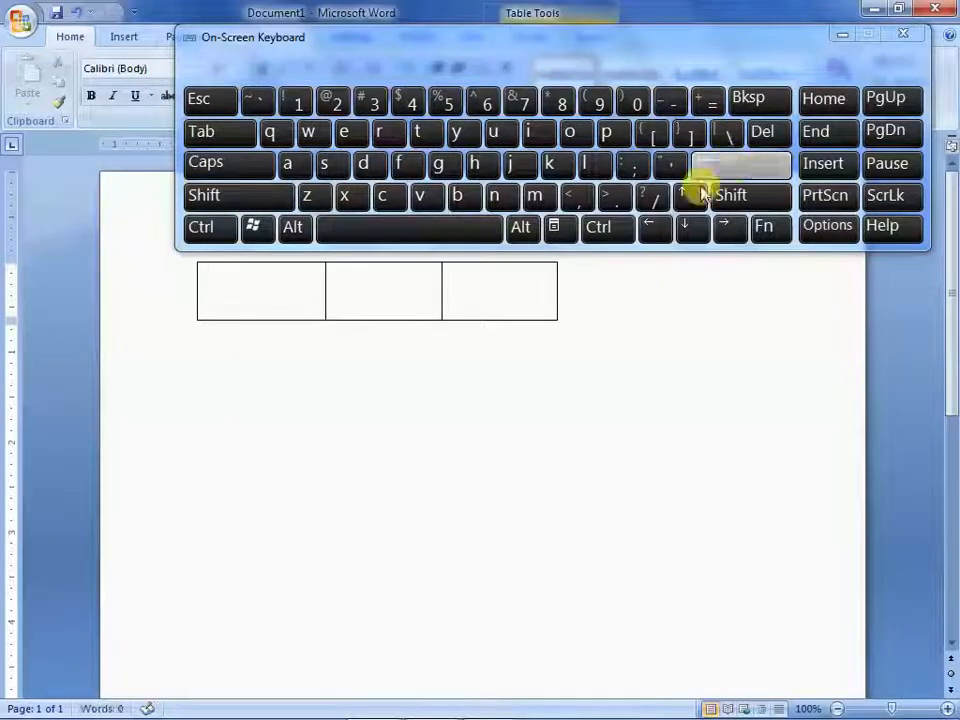
Leave a blank line below the table and start a new pattern line with a plus sign and six hyphens
{"action": "left_click", "coordinate": [535, 343]}
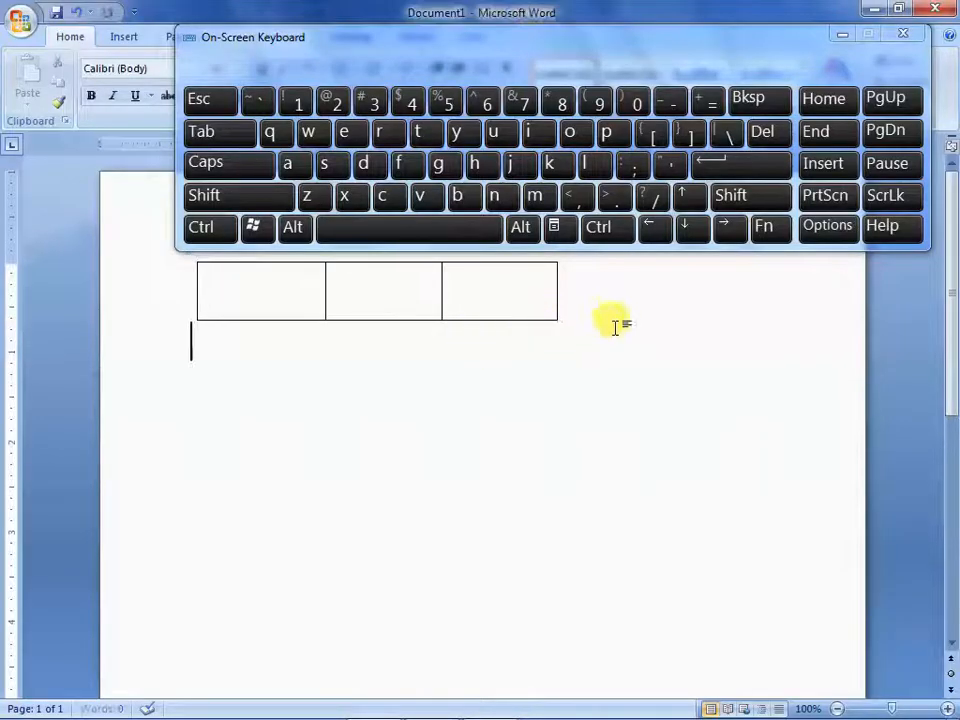
{"action": "left_click", "coordinate": [750, 163]}
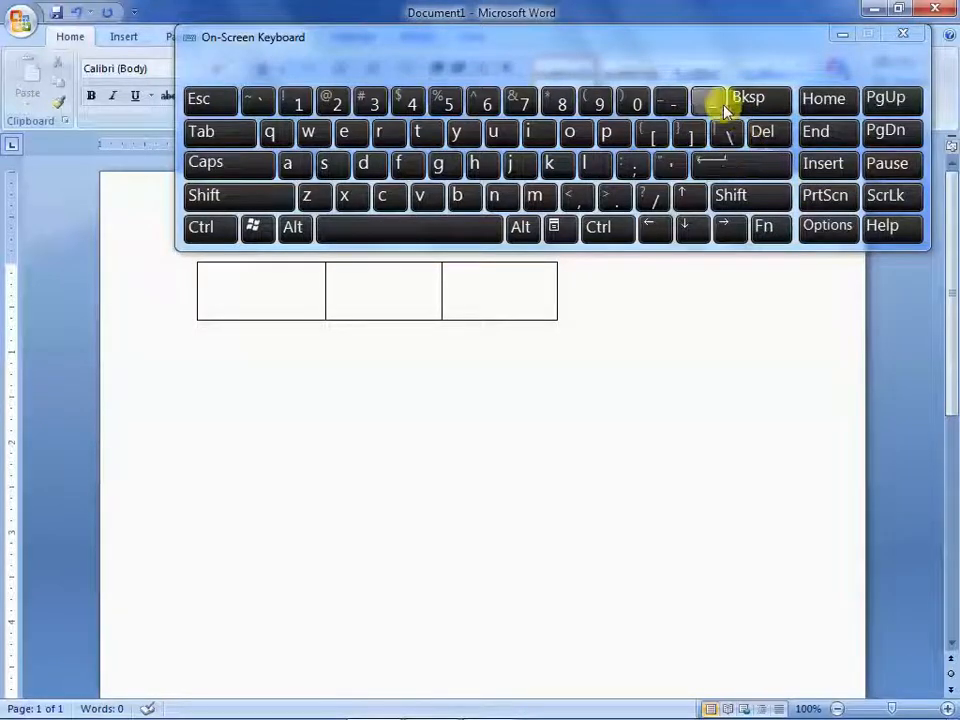
{"action": "left_click", "coordinate": [744, 195]}
{"action": "left_click", "coordinate": [703, 105]}
{"action": "left_click", "coordinate": [666, 103]}
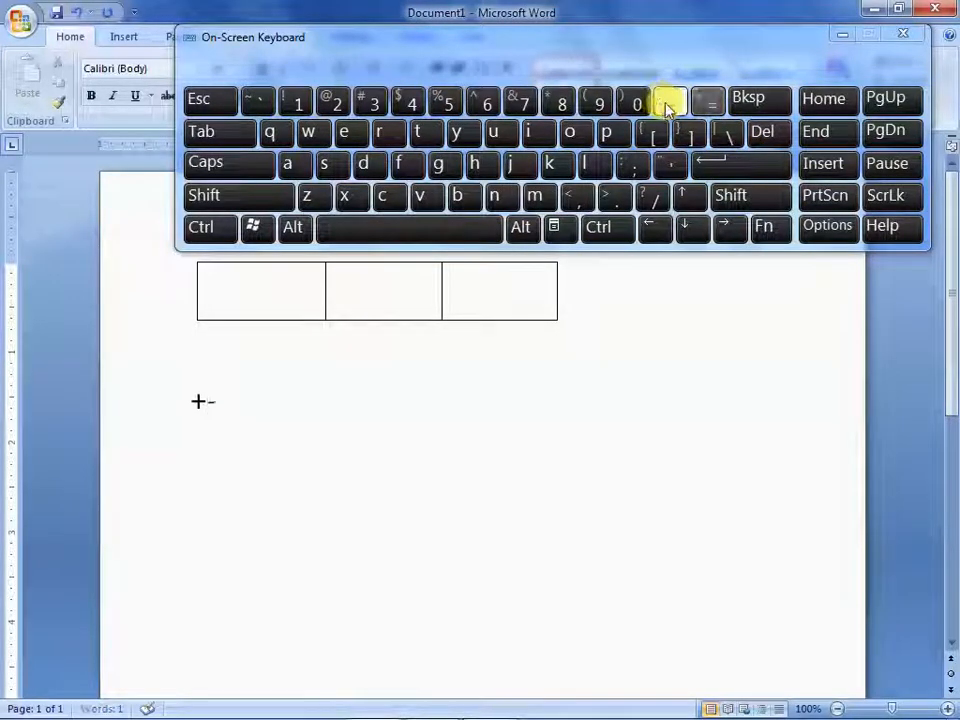
{"action": "left_click", "coordinate": [668, 103]}
{"action": "left_click", "coordinate": [668, 103]}
{"action": "left_click", "coordinate": [668, 103]}
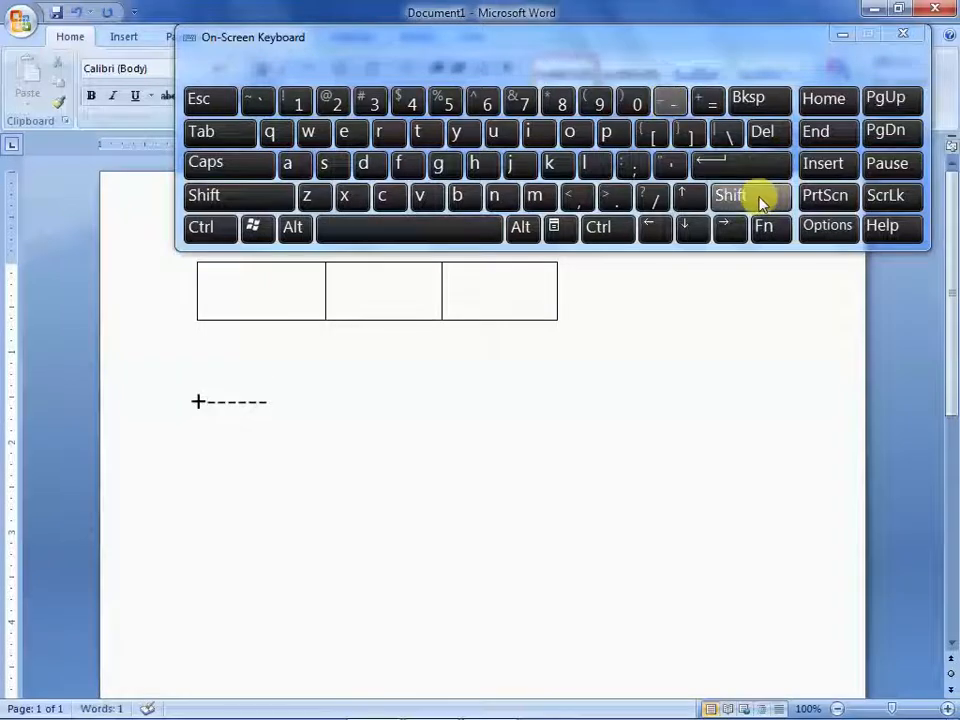
Define a much wider second column with a long run of hyphens between two plus signs
{"action": "left_click", "coordinate": [758, 198]}
{"action": "left_click", "coordinate": [703, 105]}
{"action": "left_click", "coordinate": [670, 103]}
{"action": "left_click", "coordinate": [670, 103]}
{"action": "left_click", "coordinate": [670, 103]}
{"action": "left_click", "coordinate": [670, 103]}
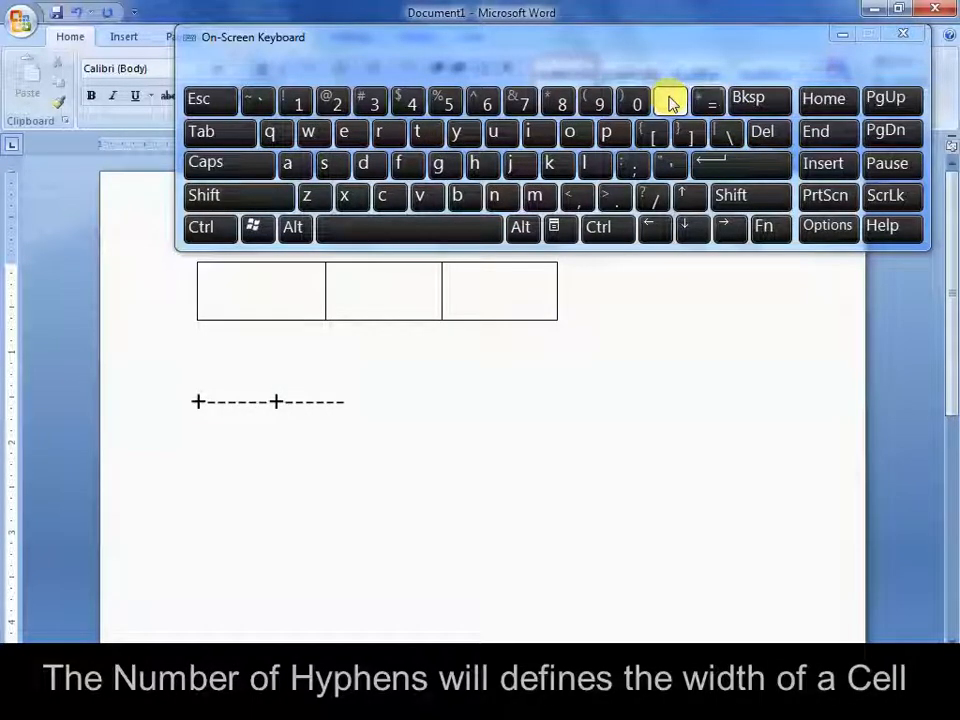
{"action": "left_click", "coordinate": [670, 103]}
{"action": "left_click", "coordinate": [670, 103]}
{"action": "left_click", "coordinate": [670, 103]}
{"action": "left_click", "coordinate": [670, 103]}
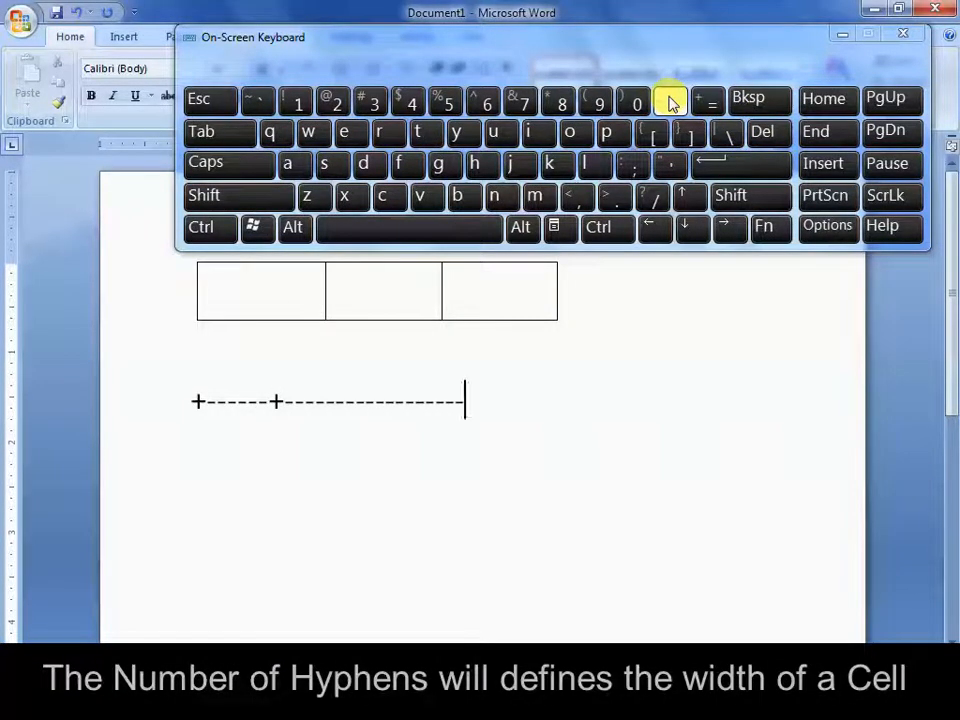
{"action": "left_click", "coordinate": [670, 103]}
{"action": "left_click", "coordinate": [670, 103]}
{"action": "left_click", "coordinate": [670, 103]}
{"action": "left_click", "coordinate": [670, 103]}
{"action": "left_click", "coordinate": [733, 193]}
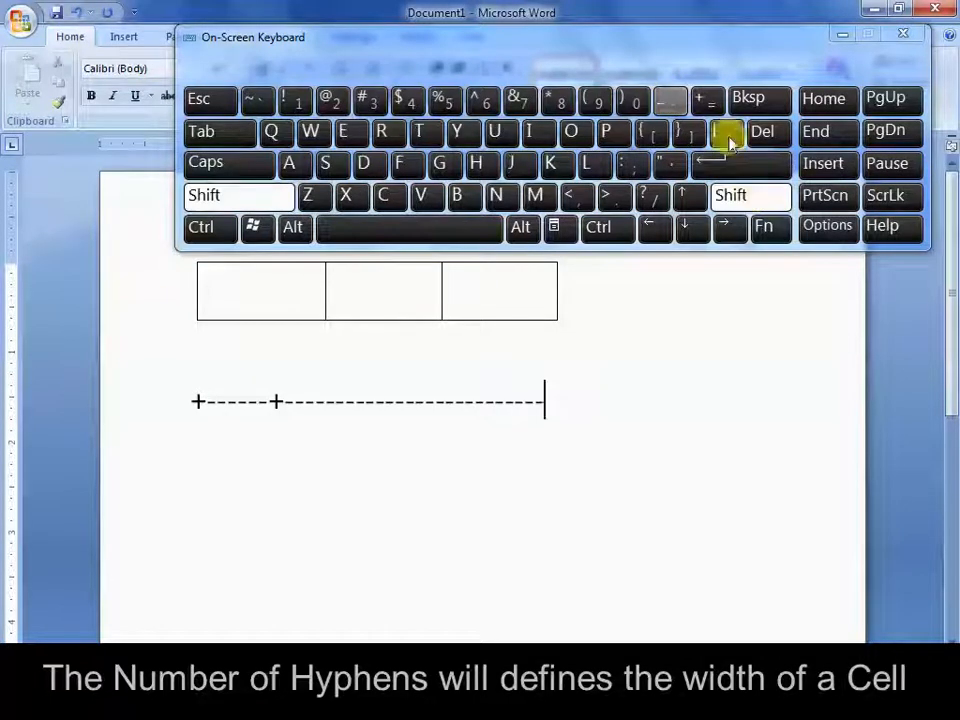
{"action": "left_click", "coordinate": [710, 104]}
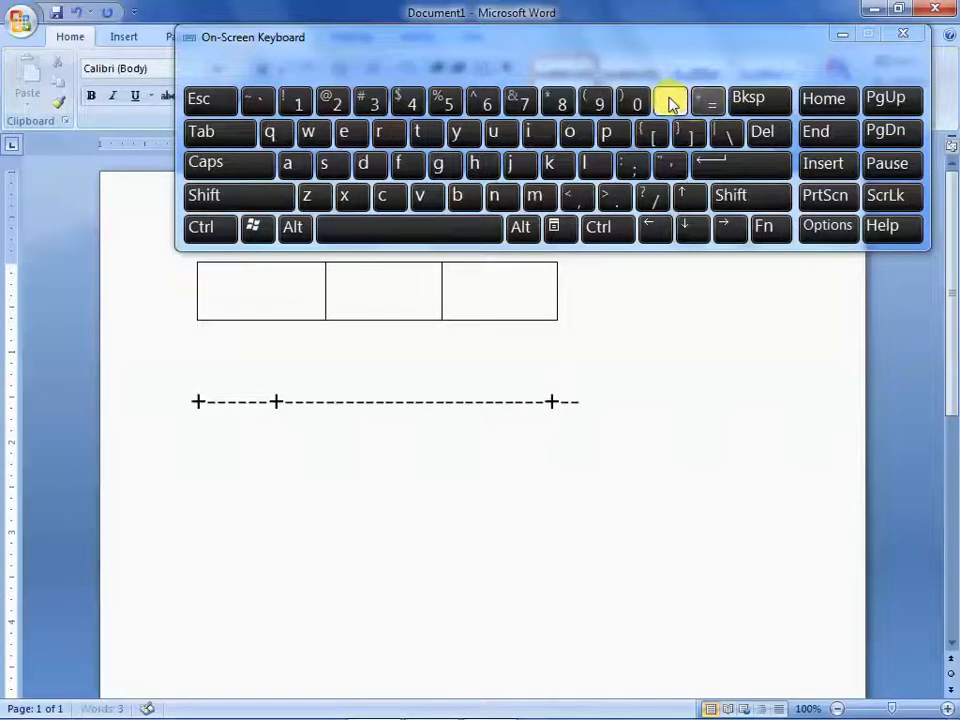
Define two more columns of eight hyphens each, closed by plus signs, and convert the line into a four-column table
{"action": "left_click", "coordinate": [670, 103]}
{"action": "left_click", "coordinate": [670, 103]}
{"action": "left_click", "coordinate": [670, 103]}
{"action": "left_click", "coordinate": [767, 196]}
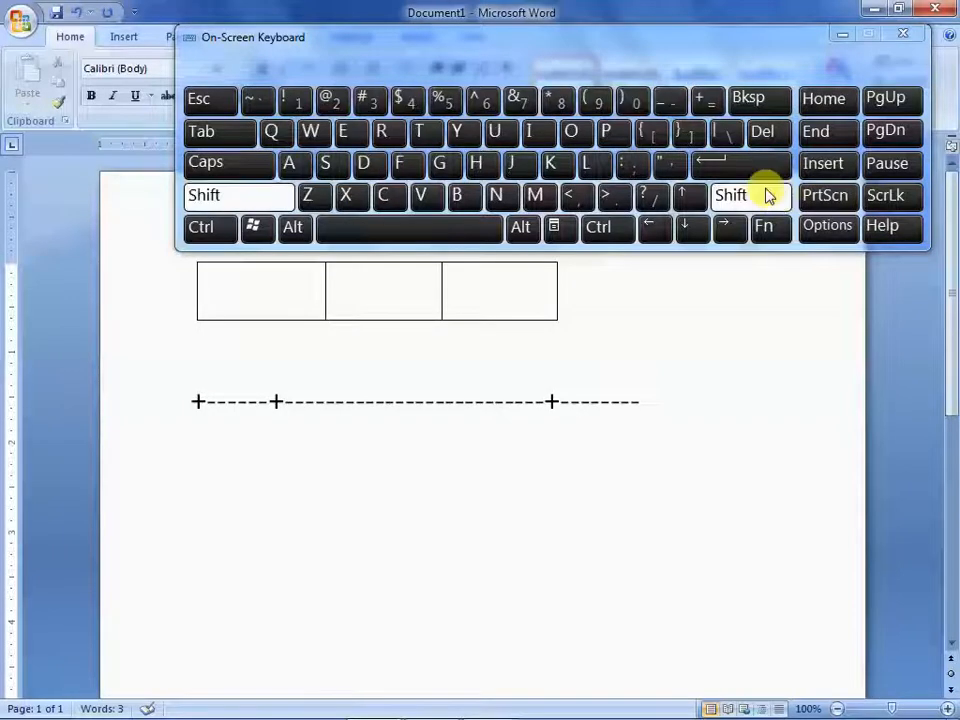
{"action": "left_click", "coordinate": [712, 103]}
{"action": "left_click", "coordinate": [667, 103]}
{"action": "left_click", "coordinate": [667, 103]}
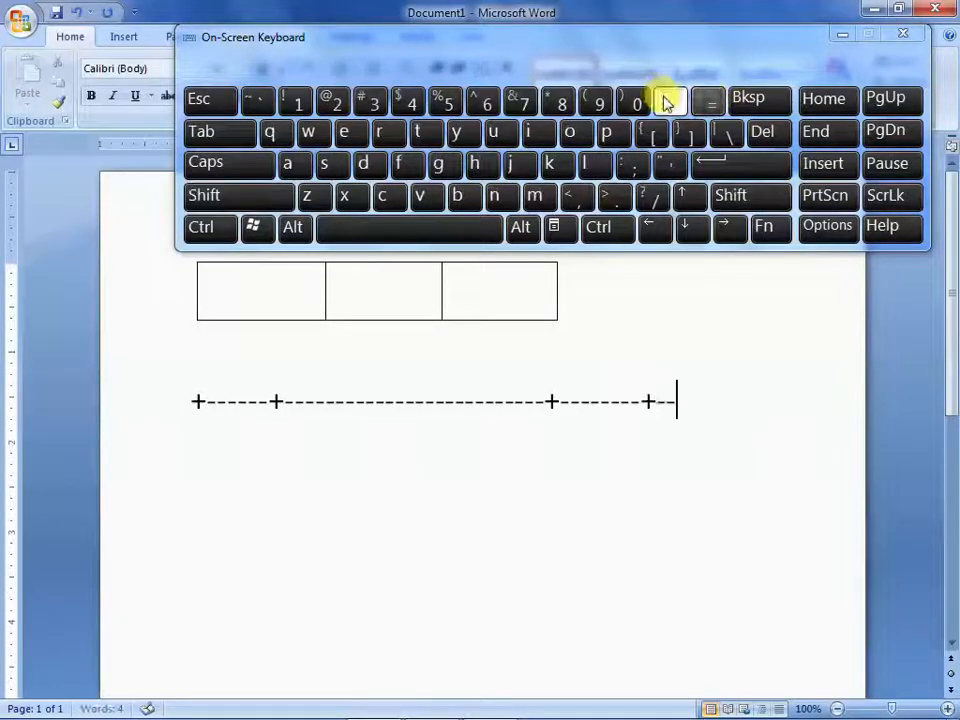
{"action": "left_click", "coordinate": [667, 103]}
{"action": "left_click", "coordinate": [667, 103]}
{"action": "left_click", "coordinate": [667, 103]}
{"action": "left_click", "coordinate": [667, 103]}
{"action": "left_click", "coordinate": [754, 196]}
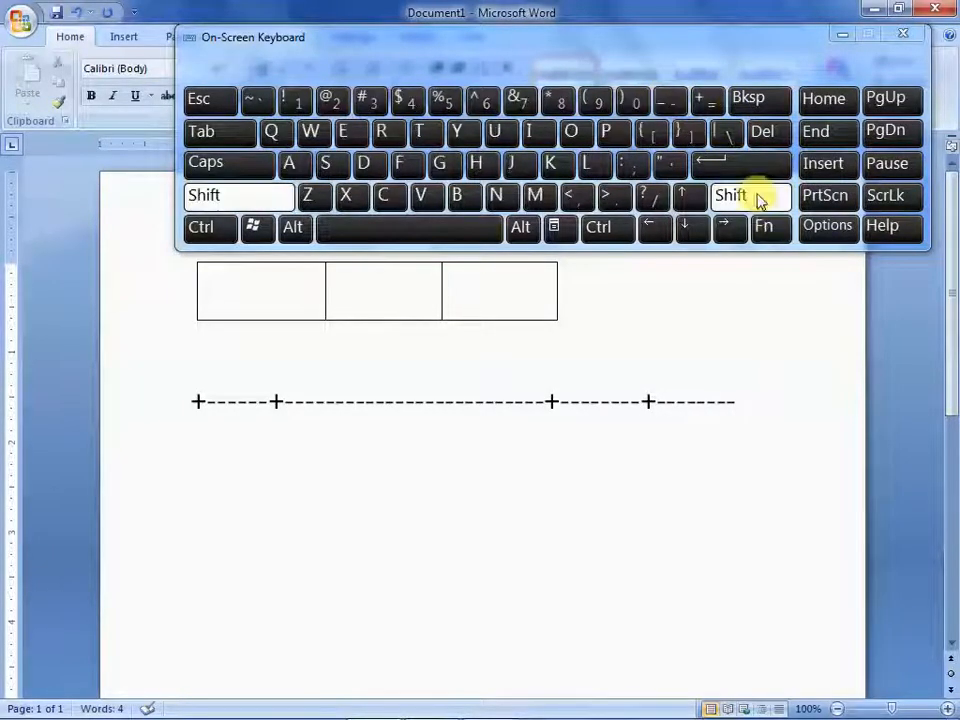
{"action": "left_click", "coordinate": [714, 101]}
{"action": "left_click", "coordinate": [752, 165]}
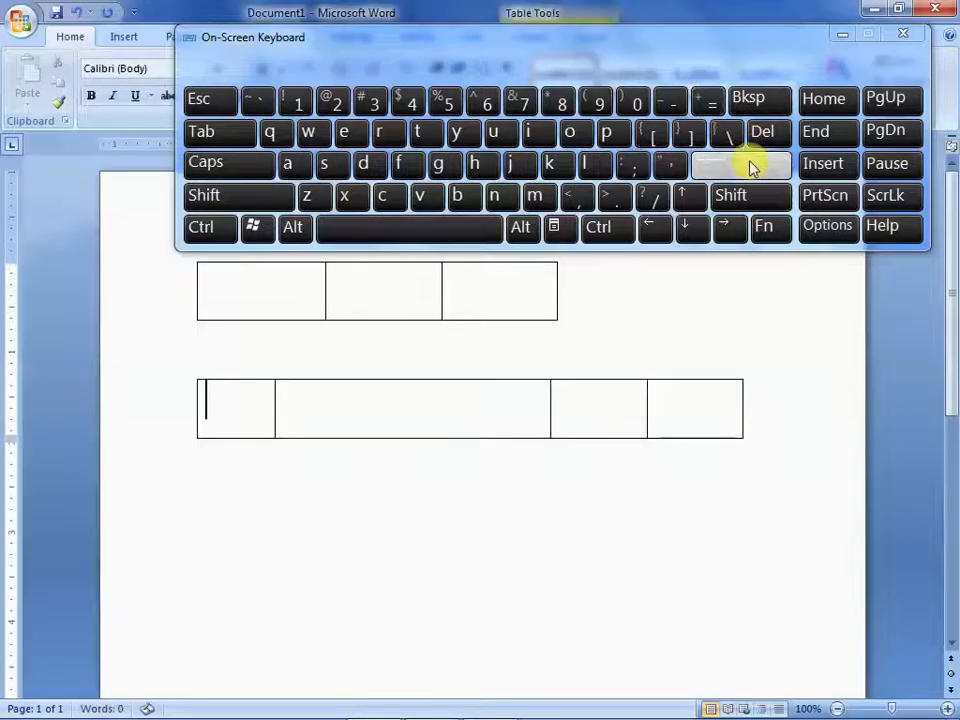
Add three more rows to the four-column table by advancing past its last cell
{"action": "left_click", "coordinate": [212, 136]}
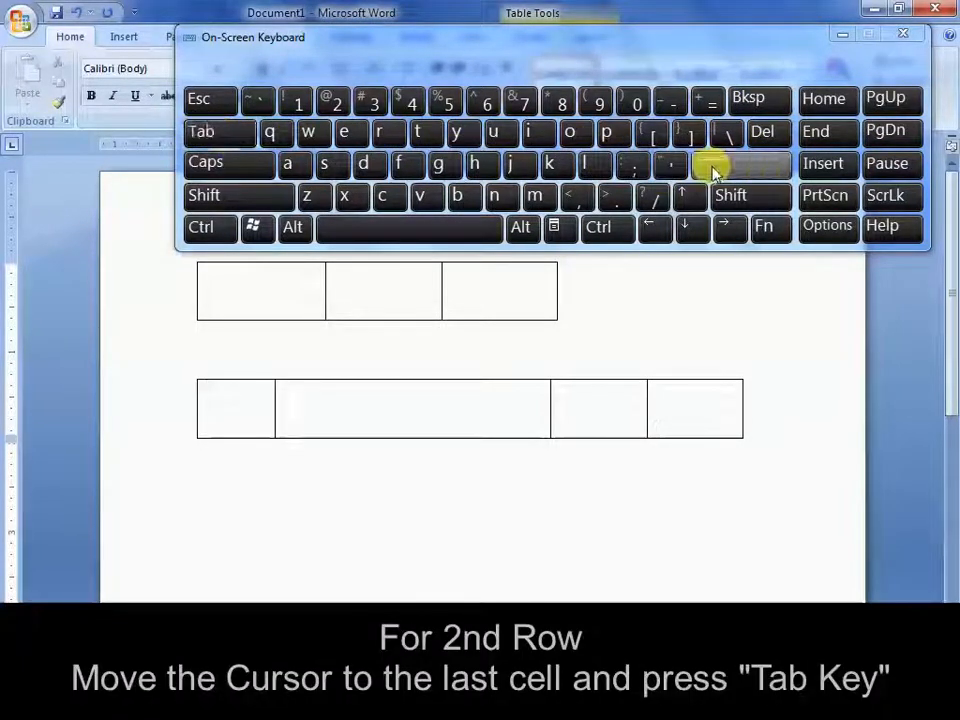
{"action": "left_click", "coordinate": [214, 133]}
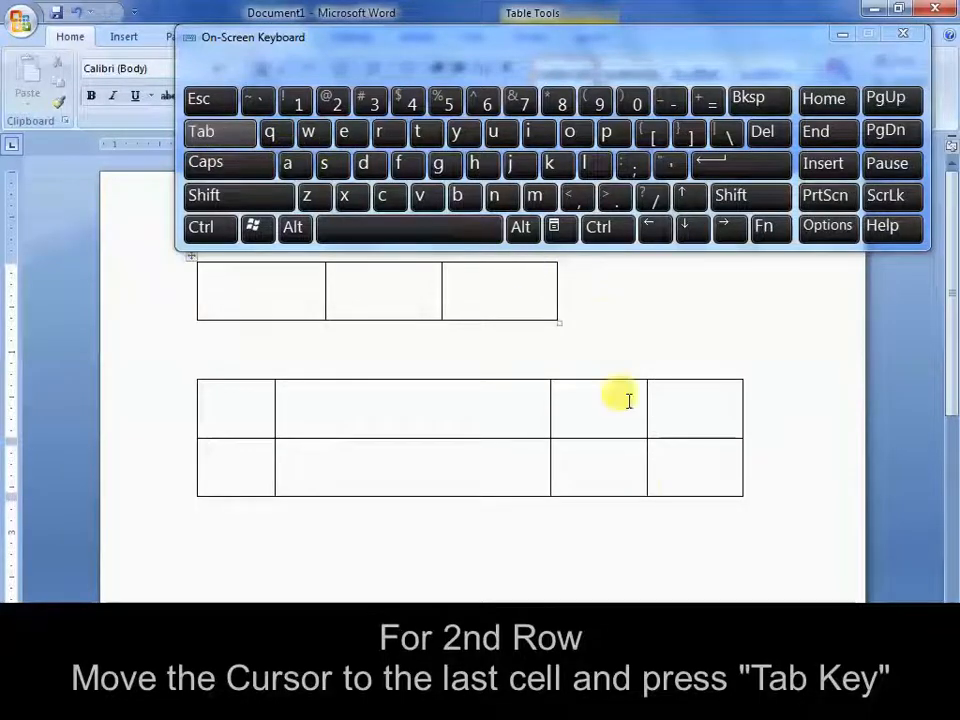
{"action": "left_click", "coordinate": [210, 133]}
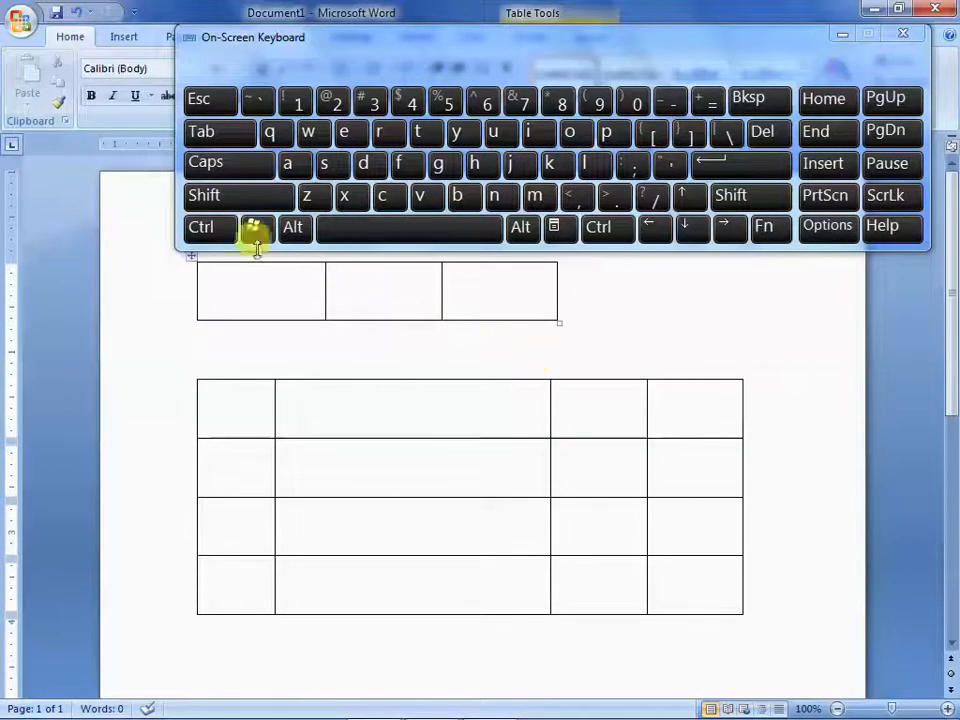
Clear the entire document and insert a thin single horizontal line using three hyphens
{"action": "key", "text": "ctrl+a"}
{"action": "key", "text": "Delete"}
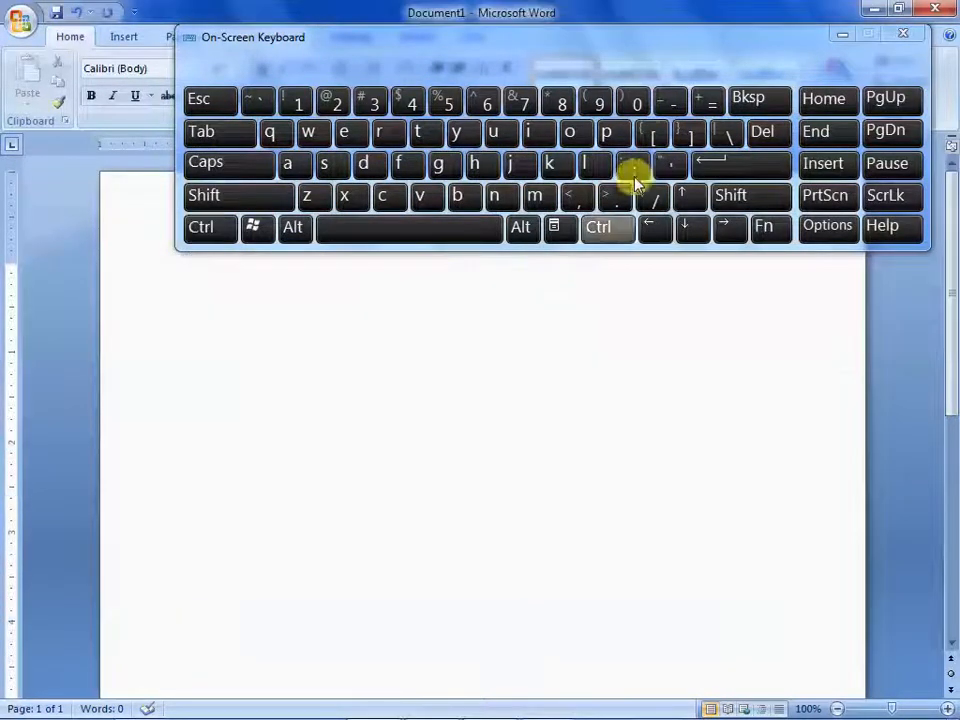
{"action": "left_click", "coordinate": [670, 104]}
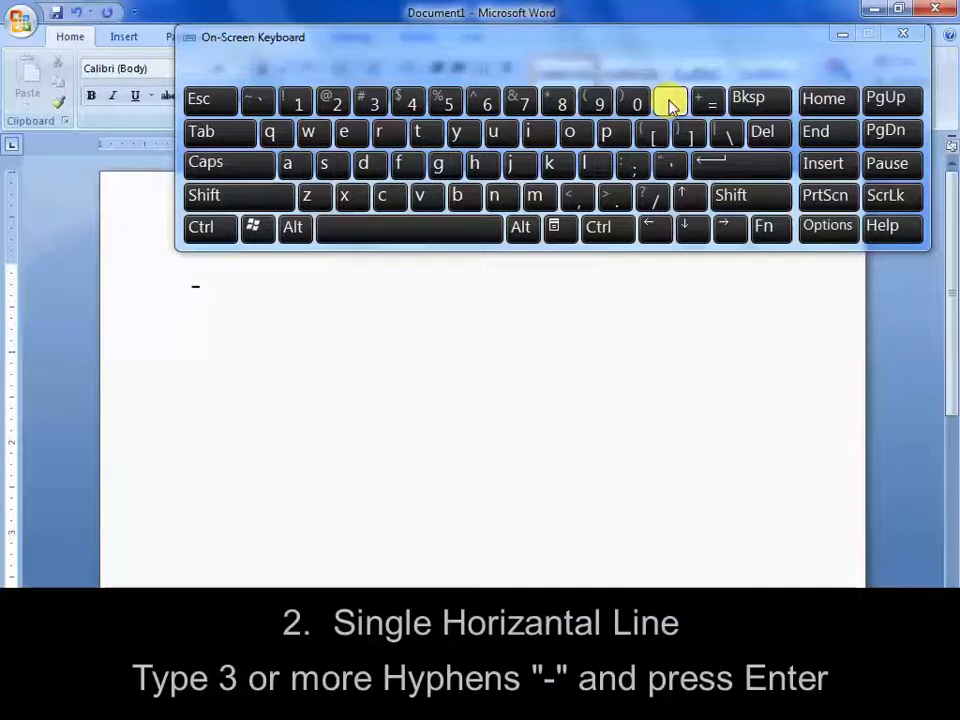
{"action": "left_click", "coordinate": [750, 163]}
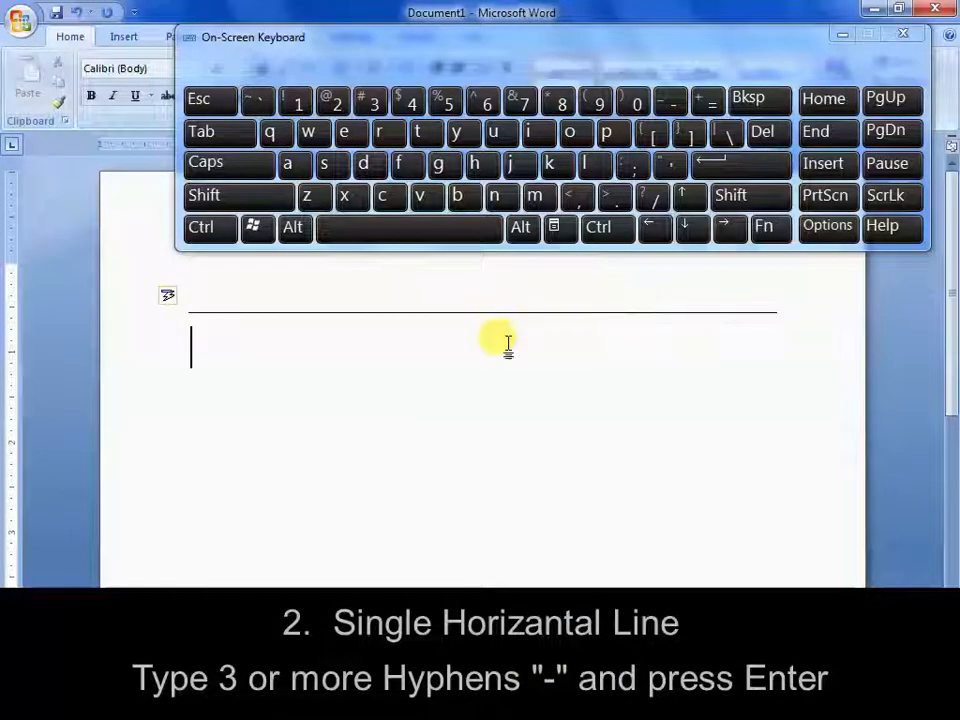
Insert a thicker horizontal line below the thin one using three underscores
{"action": "left_click", "coordinate": [740, 195]}
{"action": "left_click", "coordinate": [672, 104]}
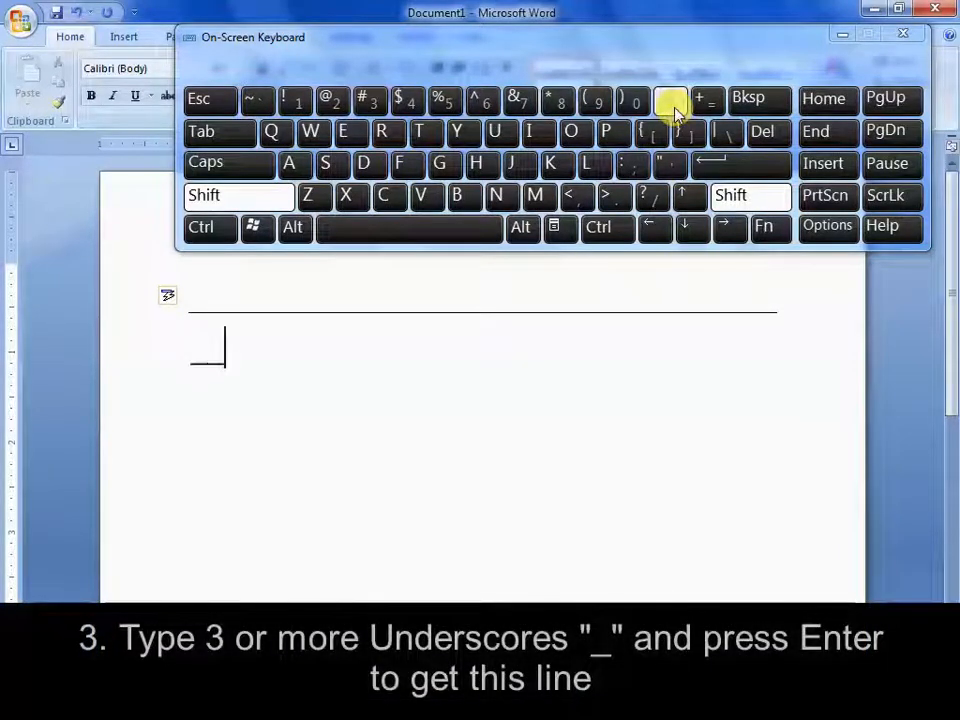
{"action": "left_click", "coordinate": [672, 104]}
{"action": "left_click", "coordinate": [735, 162]}
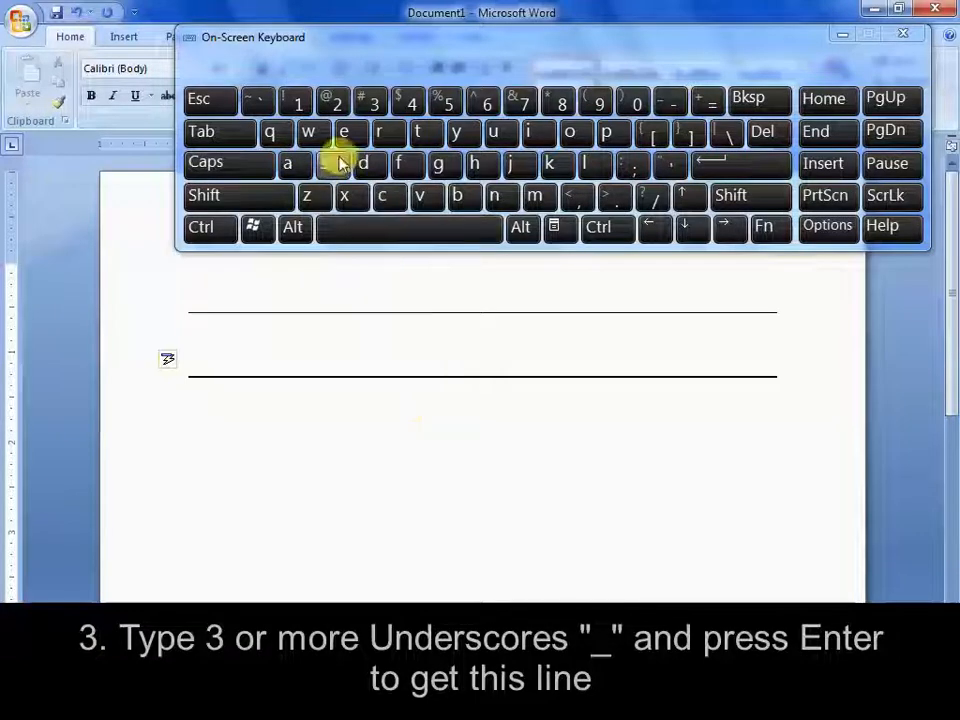
Insert a double horizontal line below the thick one using equals signs
{"action": "type", "text": "==="}
{"action": "left_click", "coordinate": [705, 104]}
{"action": "left_click", "coordinate": [705, 104]}
{"action": "left_click", "coordinate": [752, 163]}
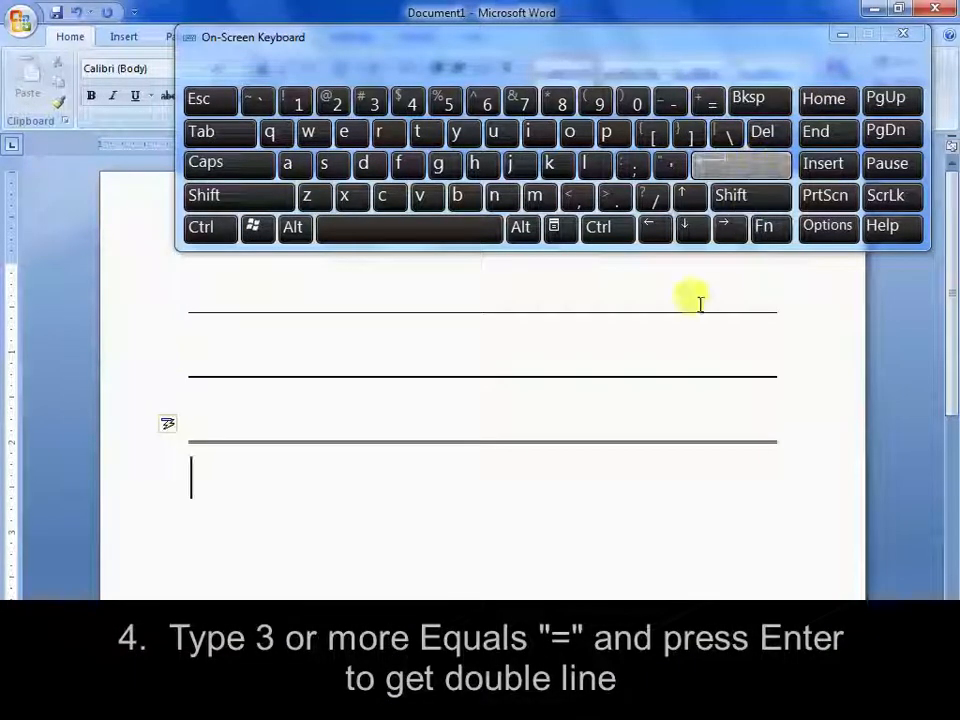
Insert a triple horizontal line using four hash signs, and a dotted line below it using three asterisks
{"action": "key", "text": "shift"}
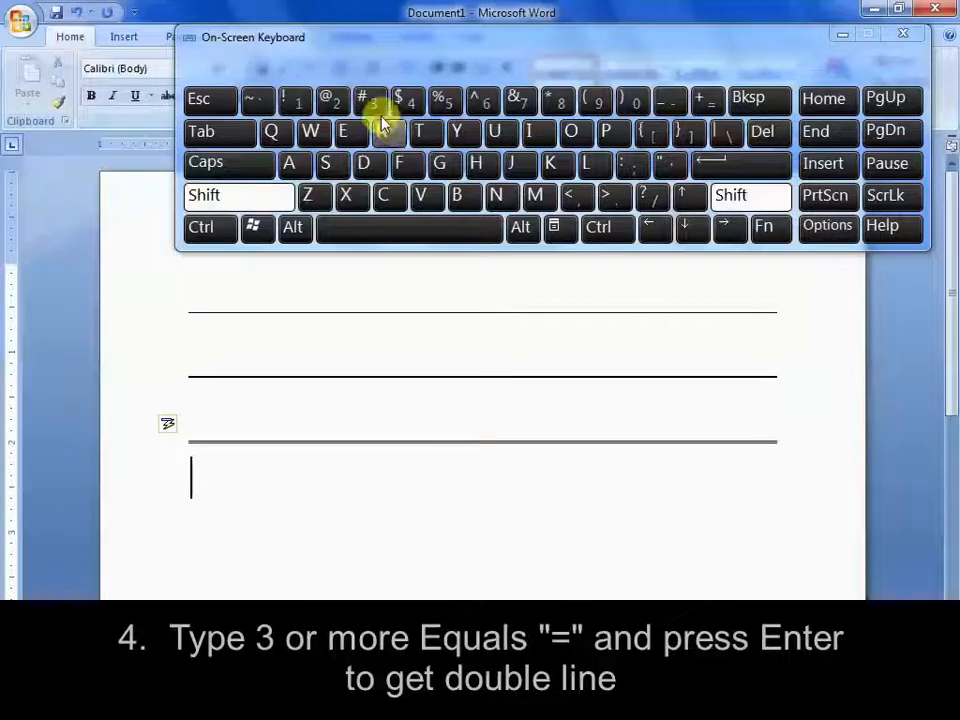
{"action": "left_click", "coordinate": [370, 101]}
{"action": "left_click", "coordinate": [370, 101]}
{"action": "left_click", "coordinate": [370, 101]}
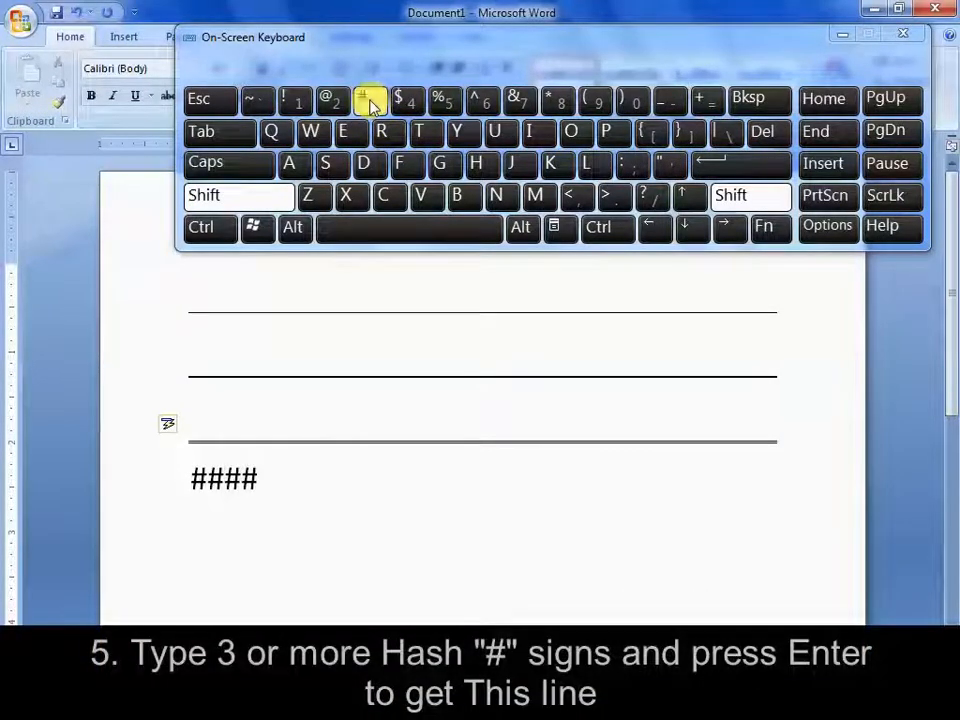
{"action": "left_click", "coordinate": [752, 165]}
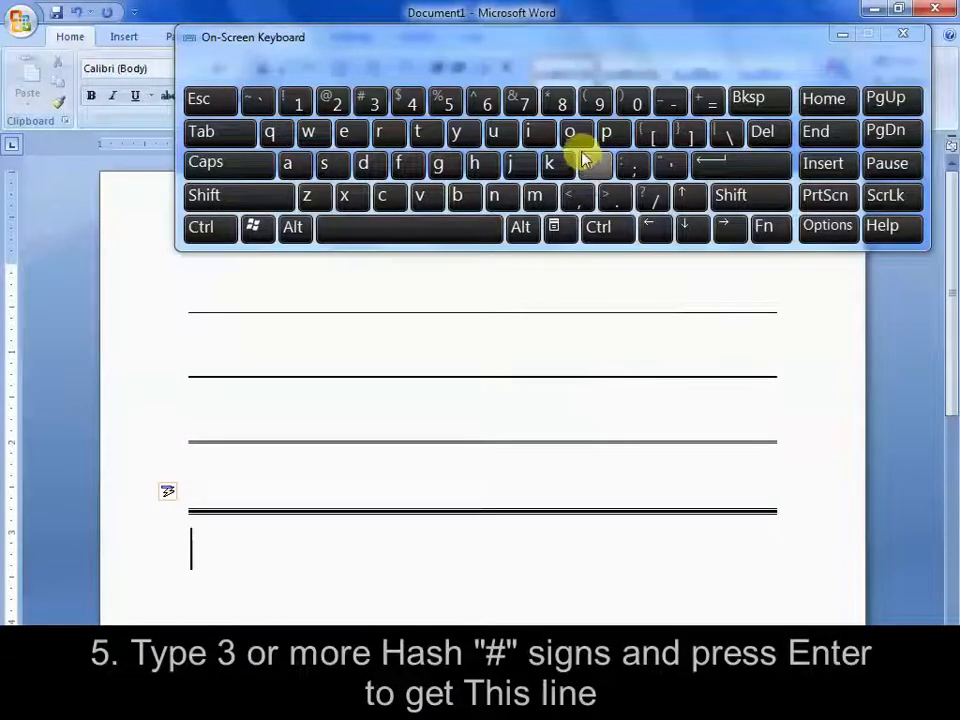
{"action": "key", "text": "shift"}
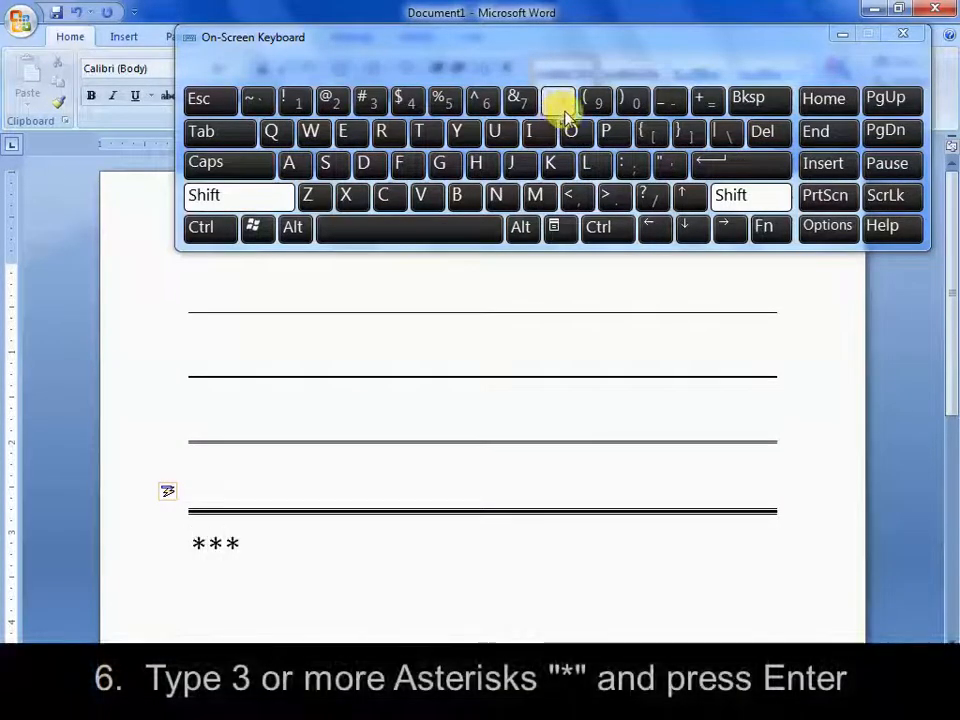
{"action": "left_click", "coordinate": [765, 164]}
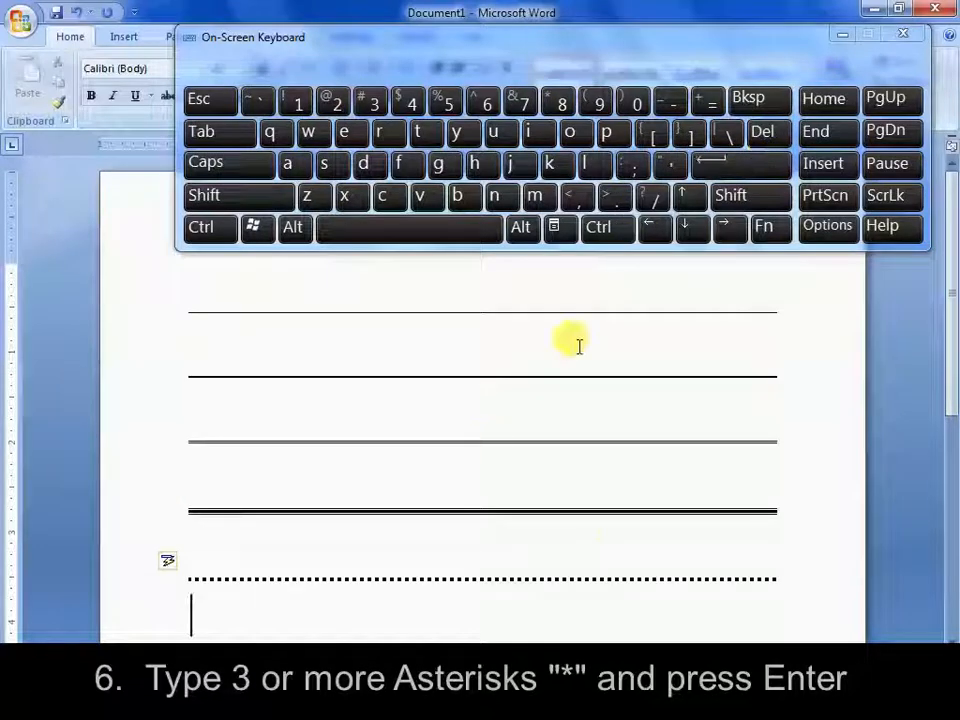
Insert a wavy horizontal line below the dotted one using a run of at least three tildes
{"action": "left_click", "coordinate": [250, 197]}
{"action": "left_click", "coordinate": [253, 99]}
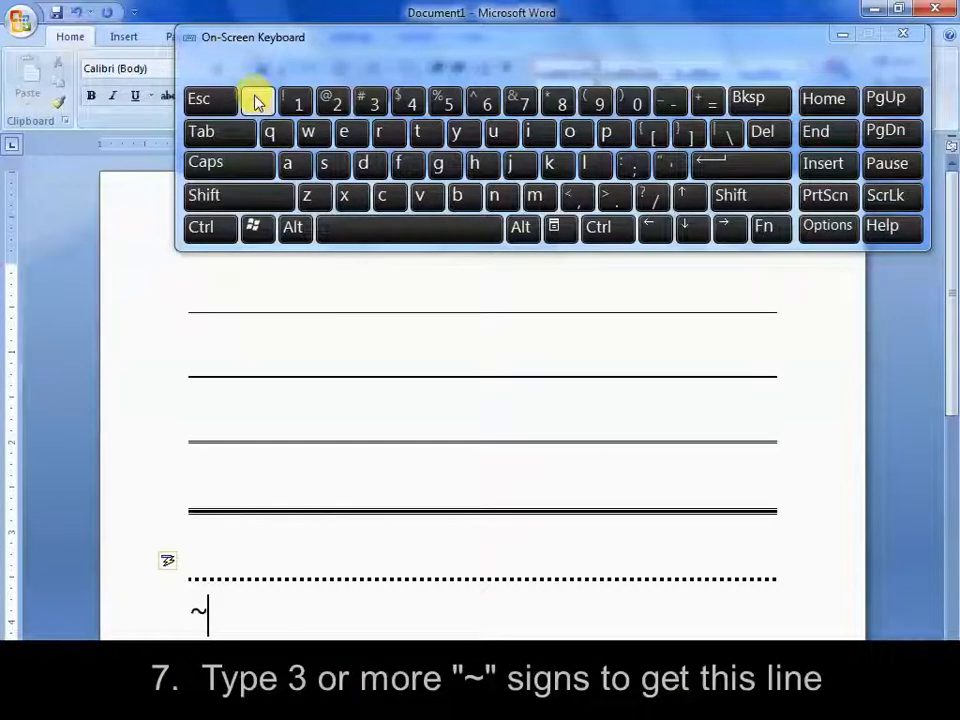
{"action": "key", "text": "shift"}
{"action": "left_click", "coordinate": [266, 101]}
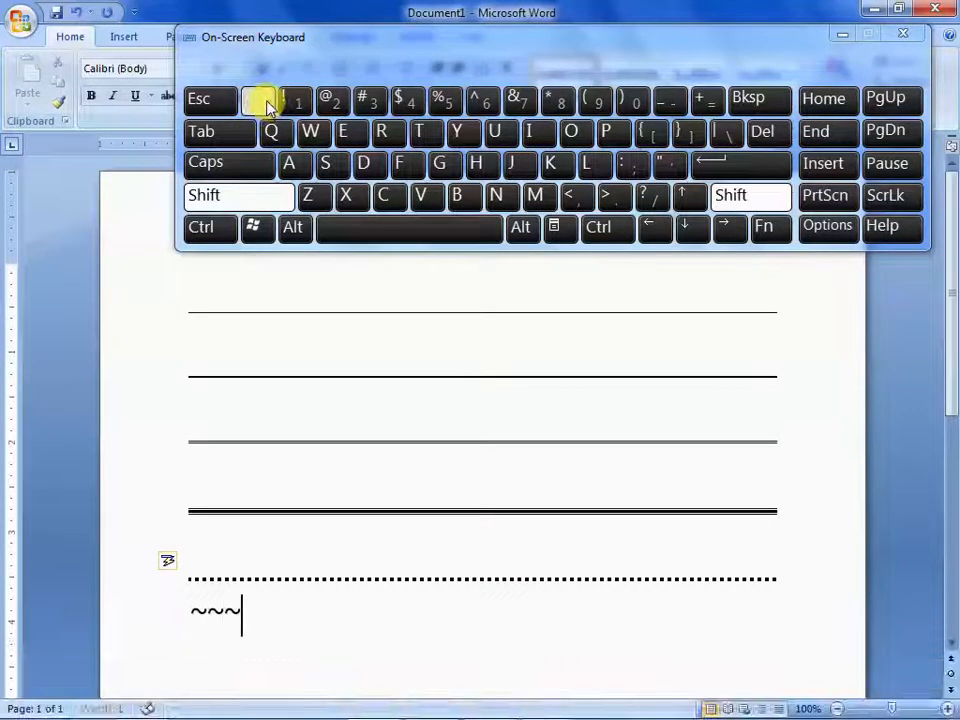
{"action": "left_click", "coordinate": [266, 101]}
{"action": "left_click", "coordinate": [730, 168]}
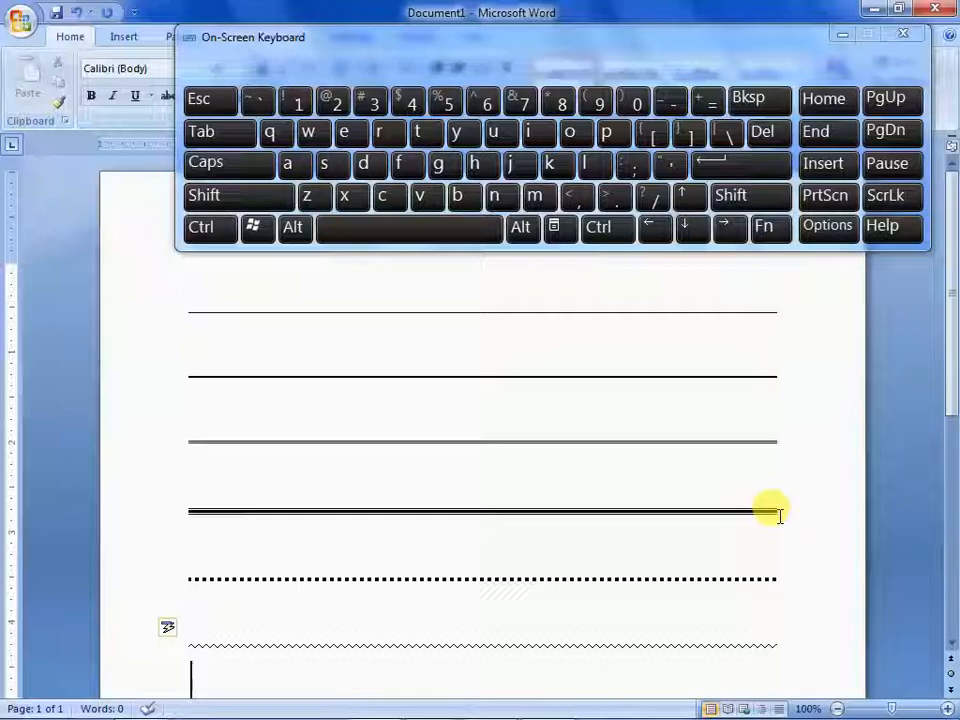
Clear the horizontal lines from the document and insert a thin right arrow using the pattern "-->"
{"action": "key", "text": "ctrl+a"}
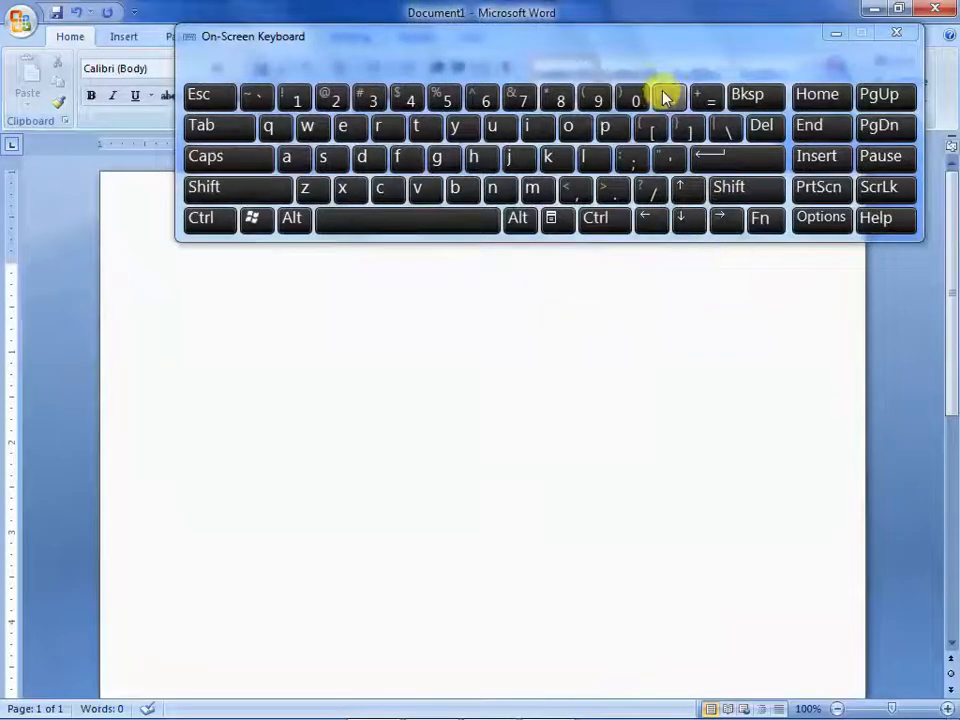
{"action": "left_click", "coordinate": [666, 97]}
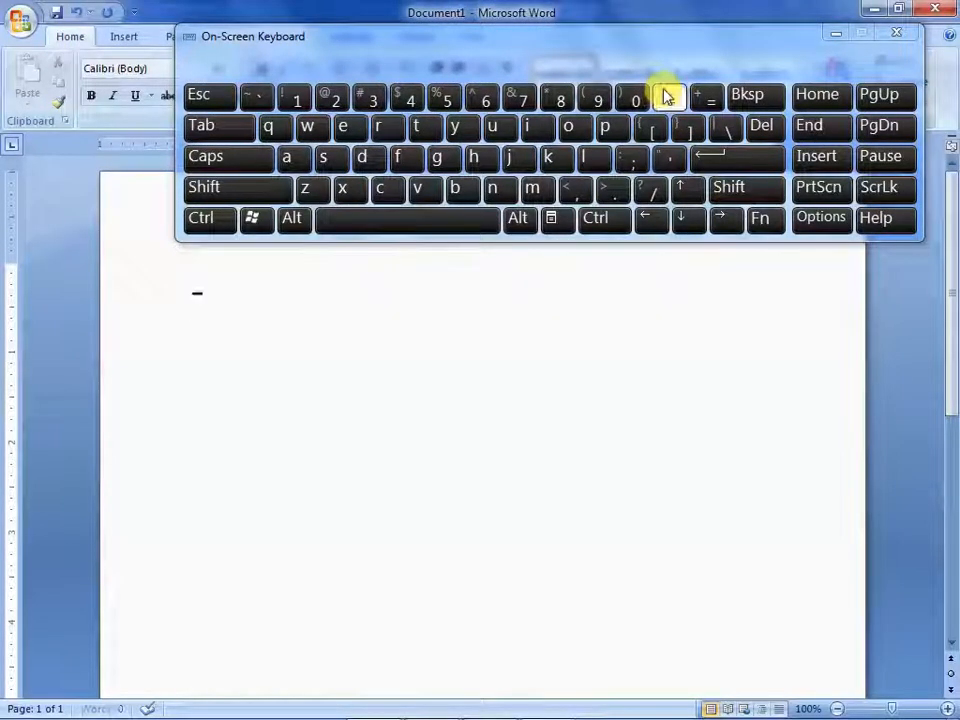
{"action": "left_click", "coordinate": [666, 97]}
{"action": "left_click", "coordinate": [729, 189]}
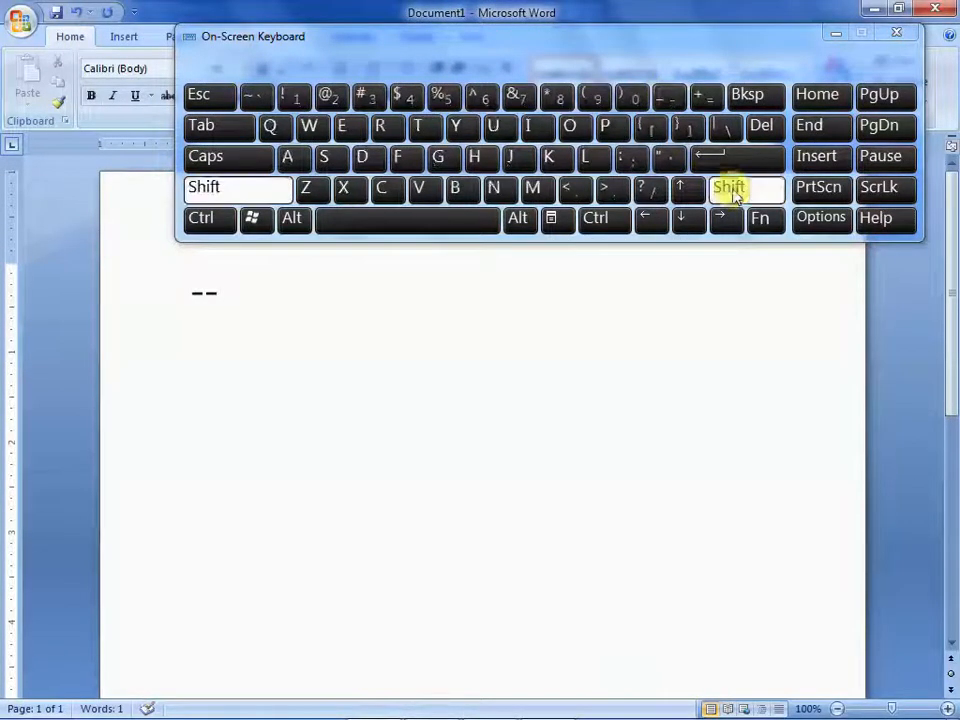
{"action": "left_click", "coordinate": [615, 190]}
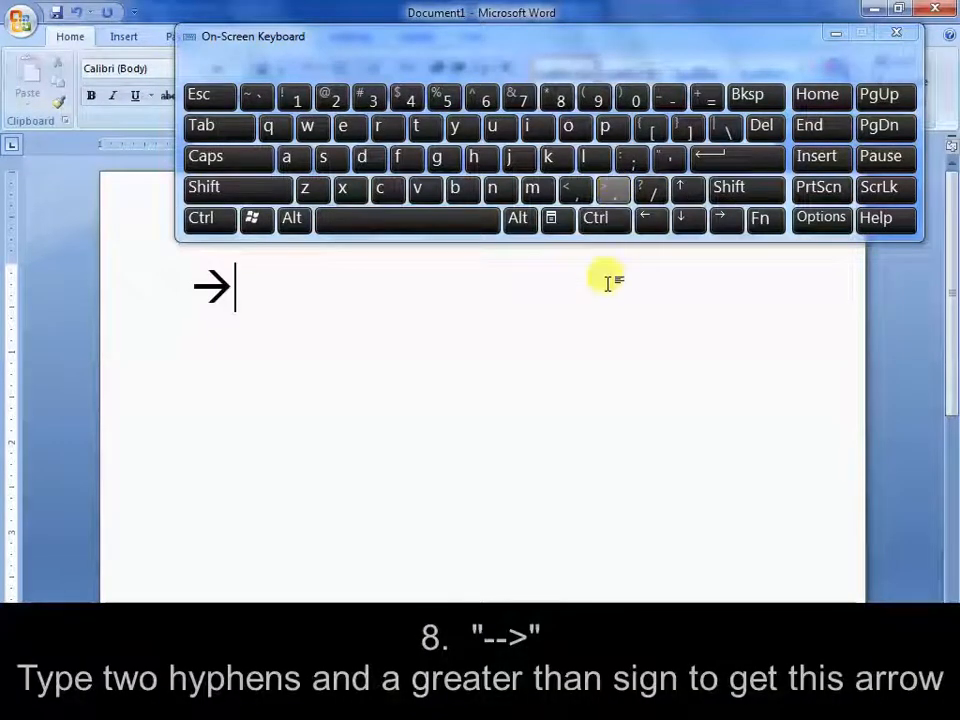
Insert a thin left arrow on a new line below the right arrow using the pattern "<--"
{"action": "left_click", "coordinate": [739, 153]}
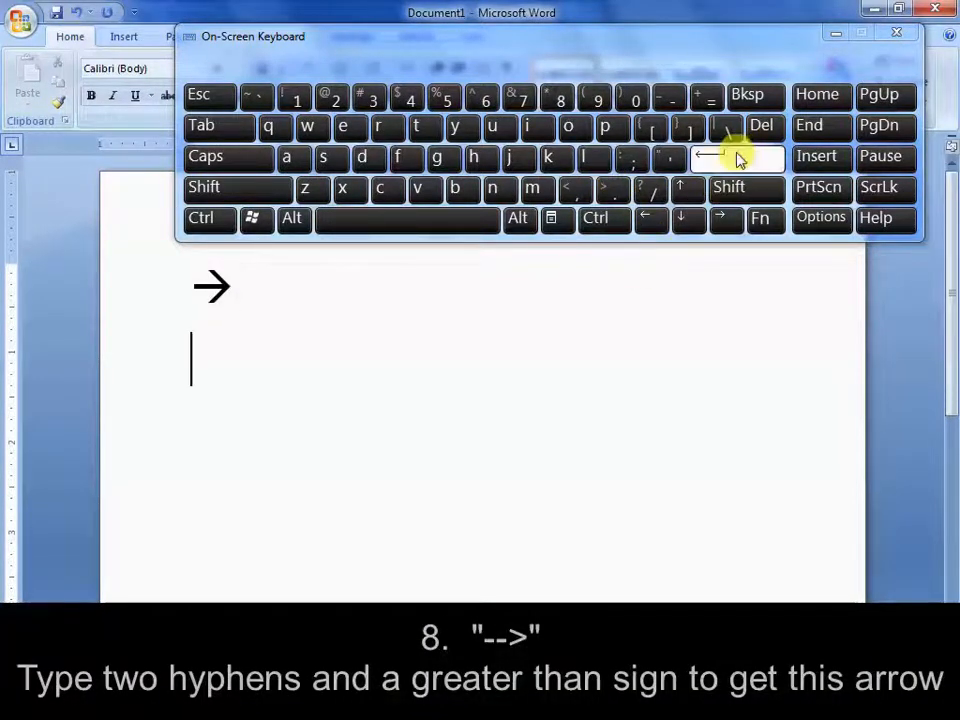
{"action": "left_click", "coordinate": [729, 187]}
{"action": "left_click", "coordinate": [577, 190]}
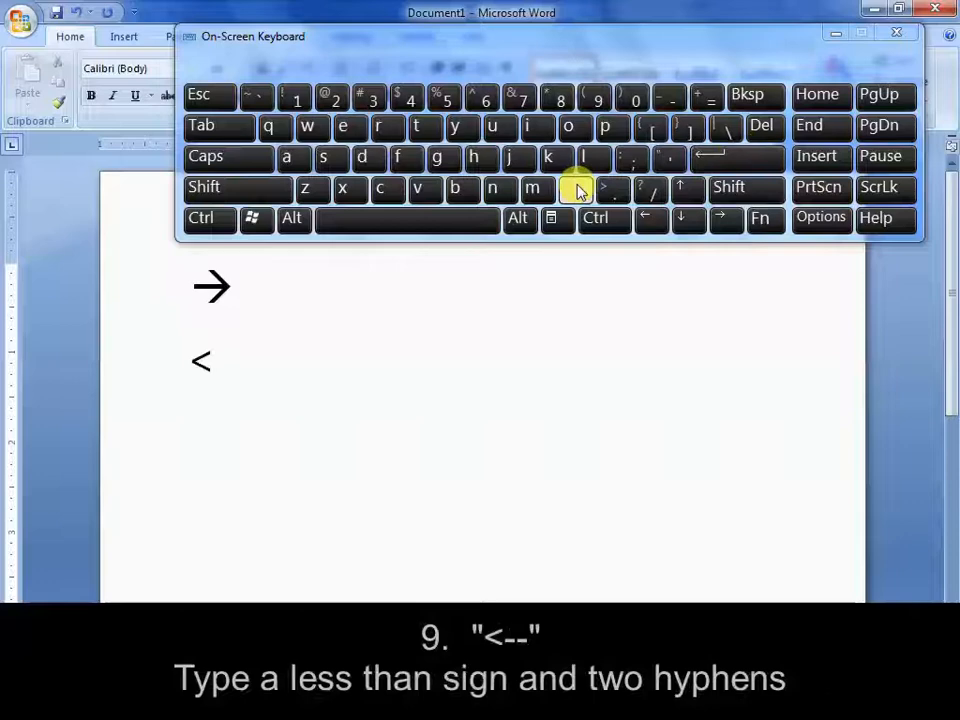
{"action": "left_click", "coordinate": [675, 97]}
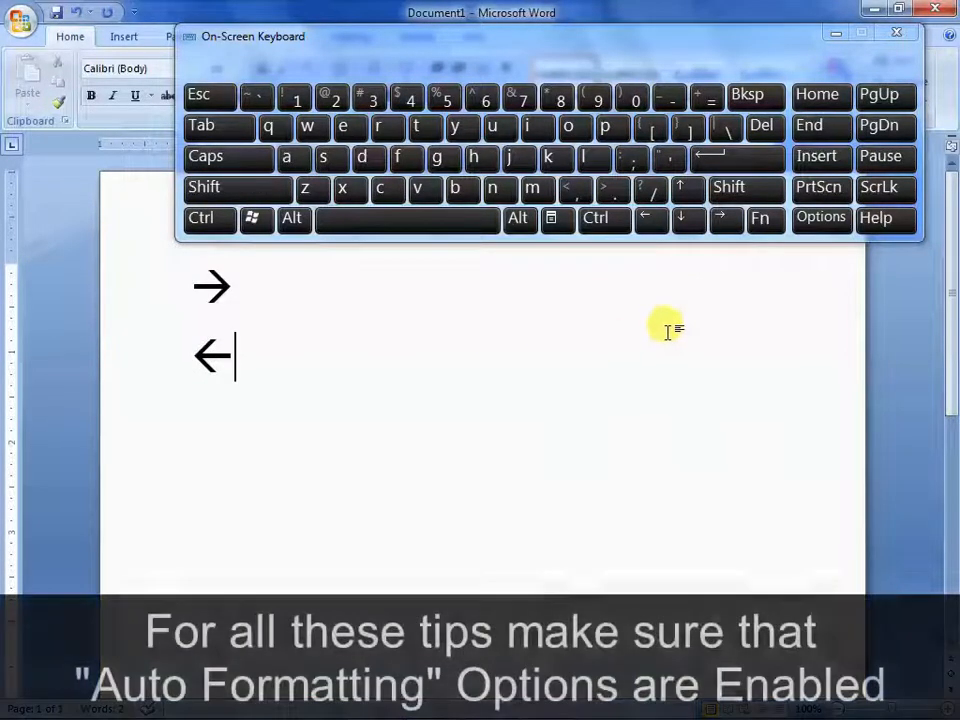
Add the heading "Auto Formatting" on a new line above the two arrows, then return to the end of the left arrow's line
{"action": "left_click_drag", "start_coordinate": [240, 352], "coordinate": [184, 328]}
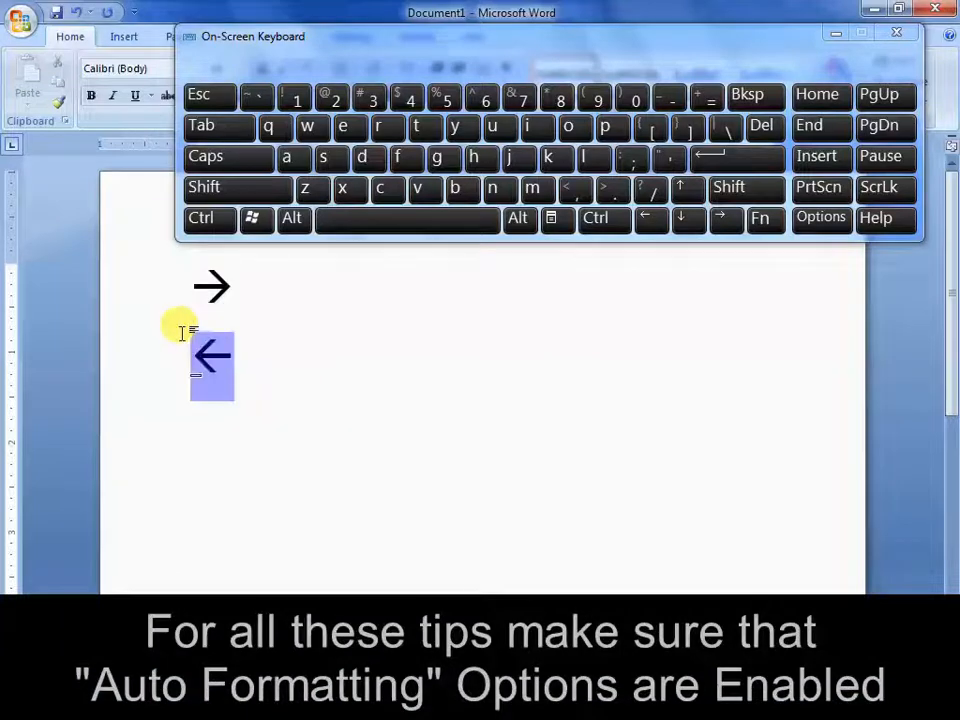
{"action": "left_click", "coordinate": [333, 349]}
{"action": "left_click", "coordinate": [718, 306]}
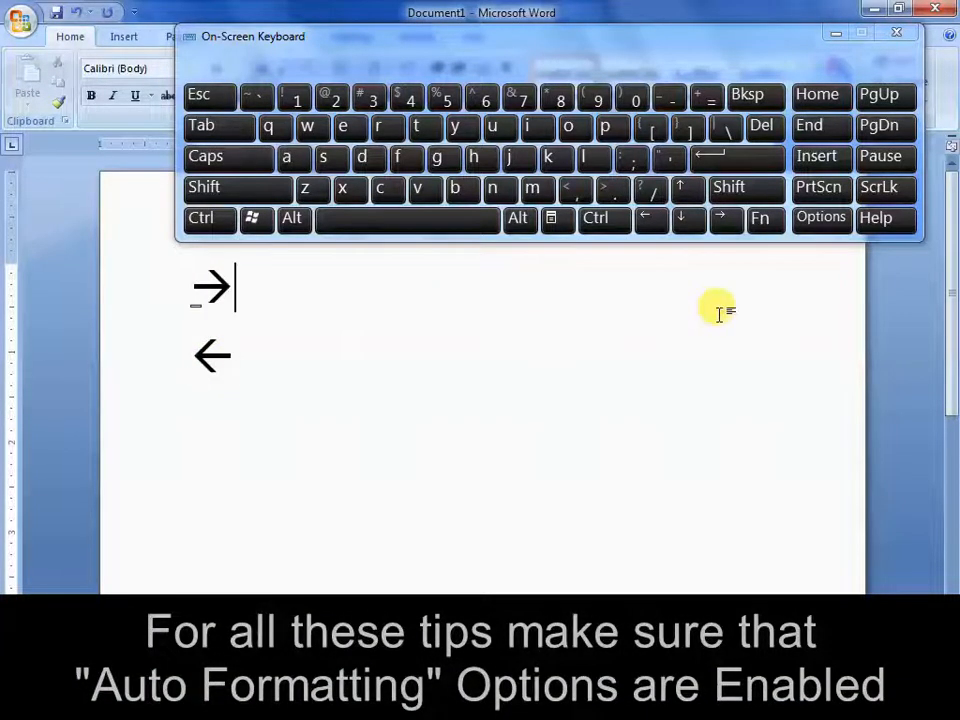
{"action": "key", "text": "Home"}
{"action": "key", "text": "Return"}
{"action": "key", "text": "Up"}
{"action": "type", "text": "A"}
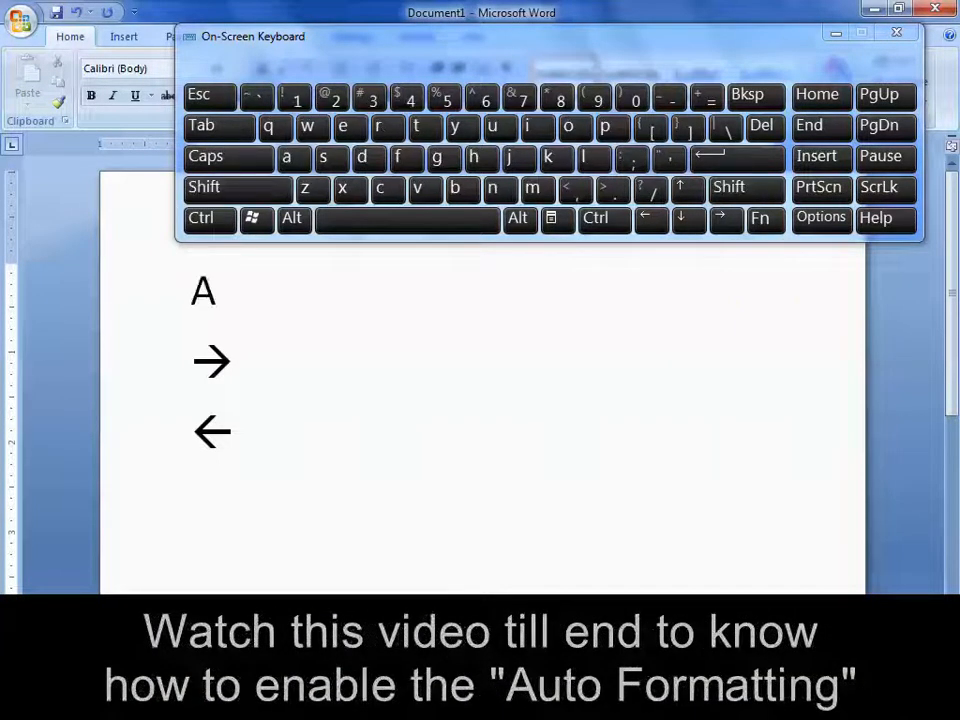
{"action": "type", "text": "uto Formatting"}
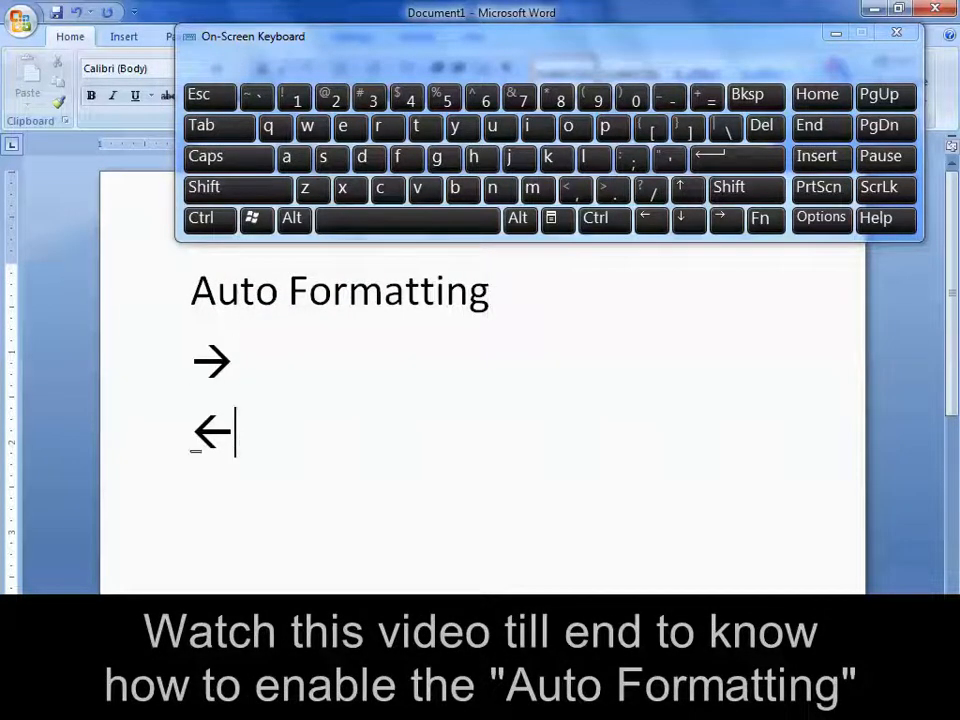
{"action": "key", "text": "Down"}
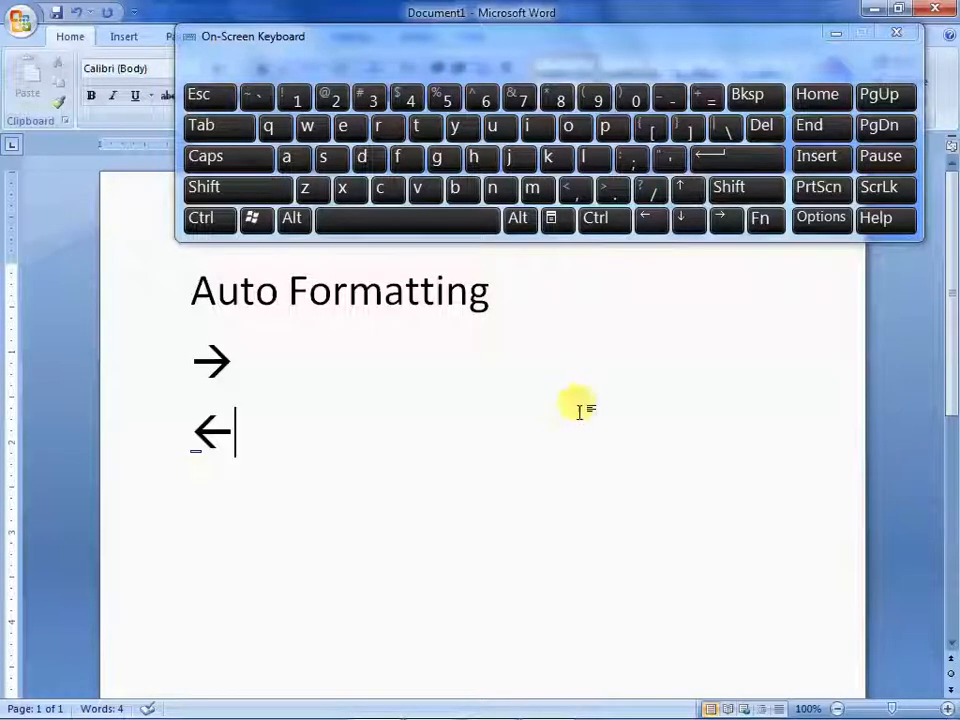
Insert a thick right arrow on a new line below the thin left arrow using the pattern "==>"
{"action": "left_click", "coordinate": [737, 163]}
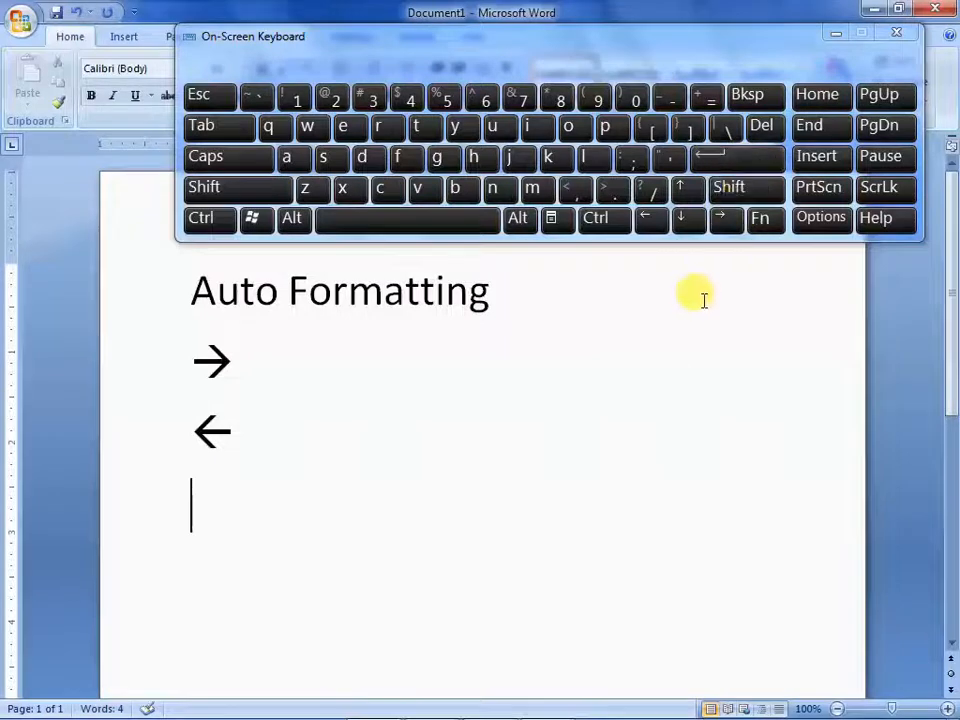
{"action": "left_click", "coordinate": [707, 100]}
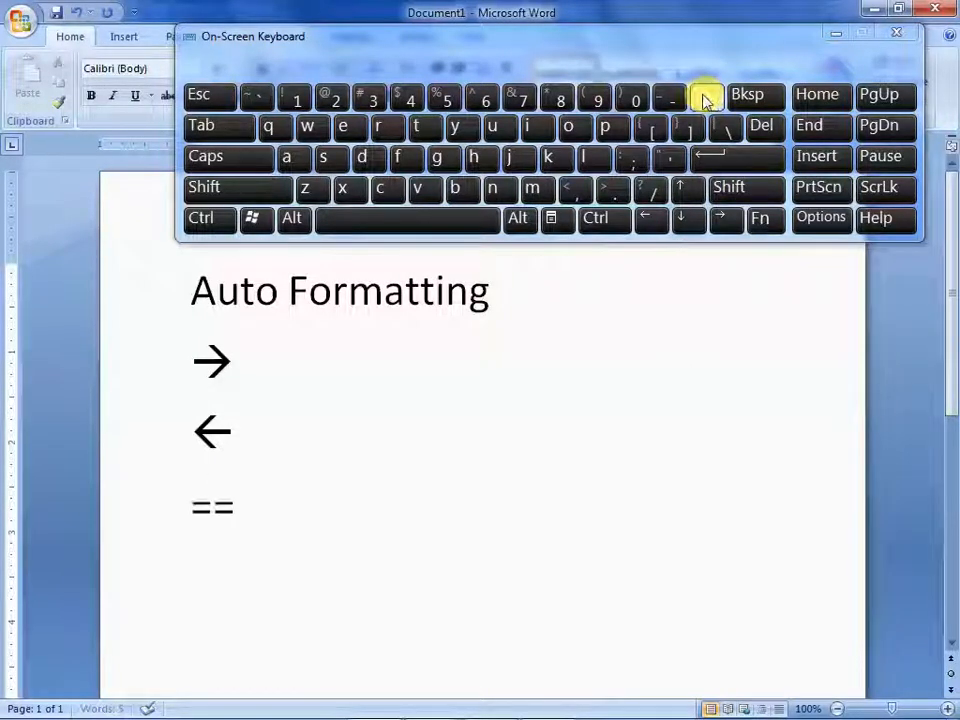
{"action": "left_click", "coordinate": [724, 190]}
{"action": "left_click", "coordinate": [612, 192]}
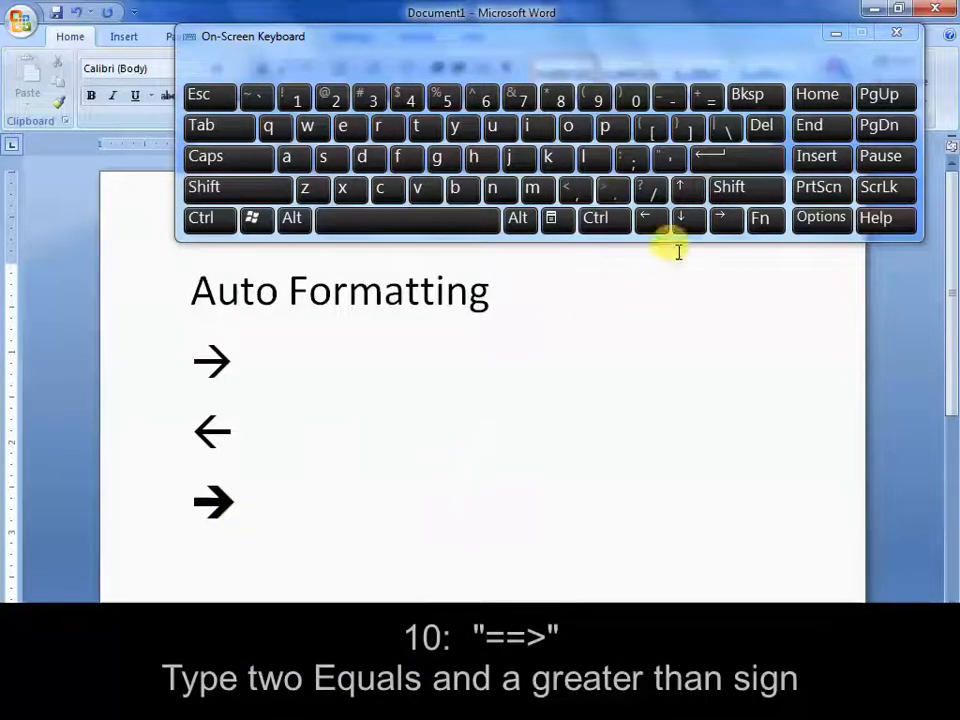
Insert a thick left arrow on a new line below the thick right arrow using the pattern "<=="
{"action": "left_click", "coordinate": [740, 165]}
{"action": "left_click", "coordinate": [739, 192]}
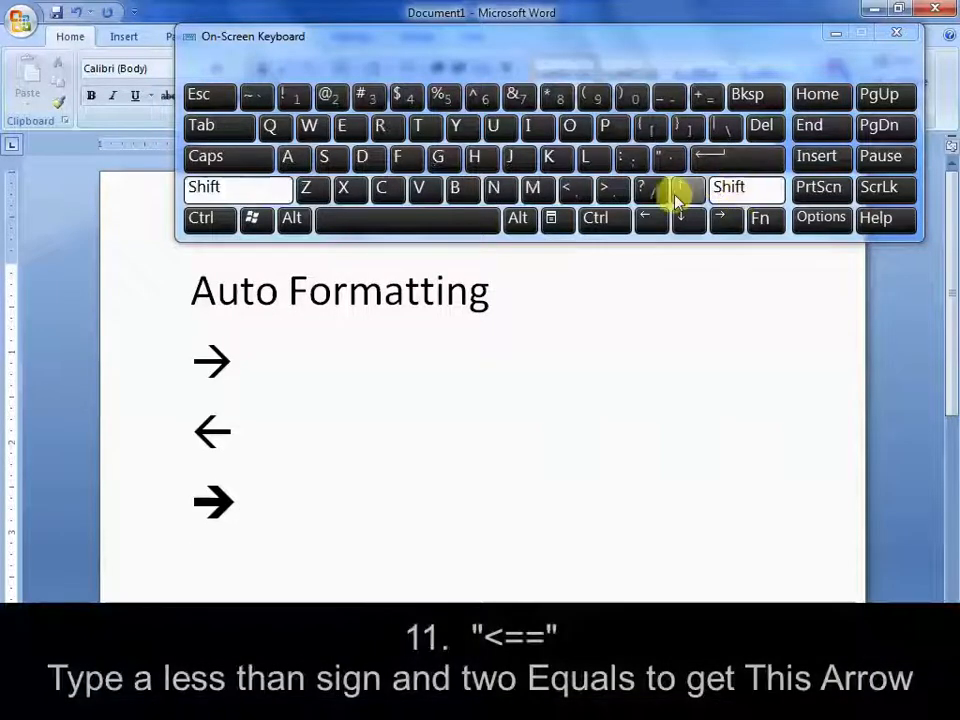
{"action": "left_click", "coordinate": [575, 191]}
{"action": "left_click", "coordinate": [710, 100]}
{"action": "left_click", "coordinate": [710, 100]}
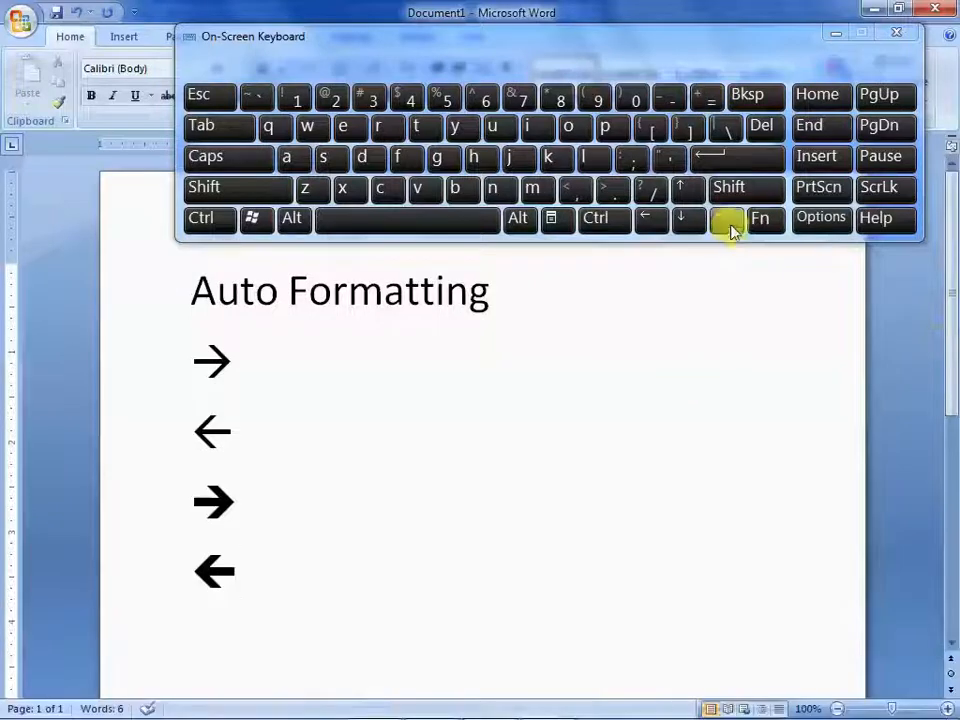
Insert a double-headed arrow on a new line below the thick left arrow using the pattern "<=>"
{"action": "left_click", "coordinate": [746, 161]}
{"action": "left_click", "coordinate": [736, 188]}
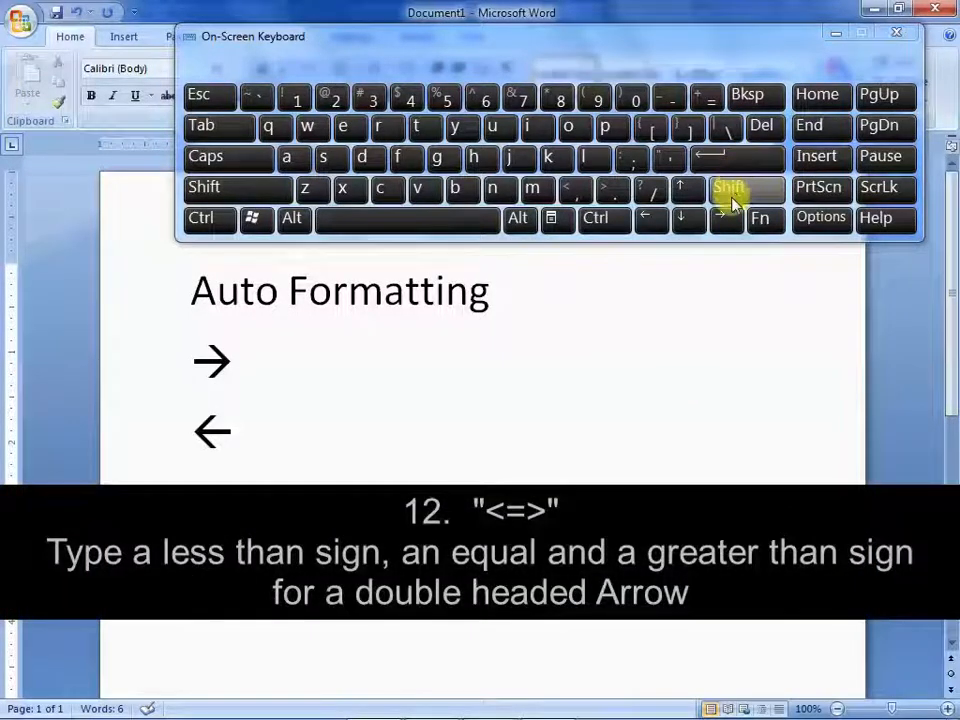
{"action": "left_click", "coordinate": [577, 192]}
{"action": "left_click", "coordinate": [704, 97]}
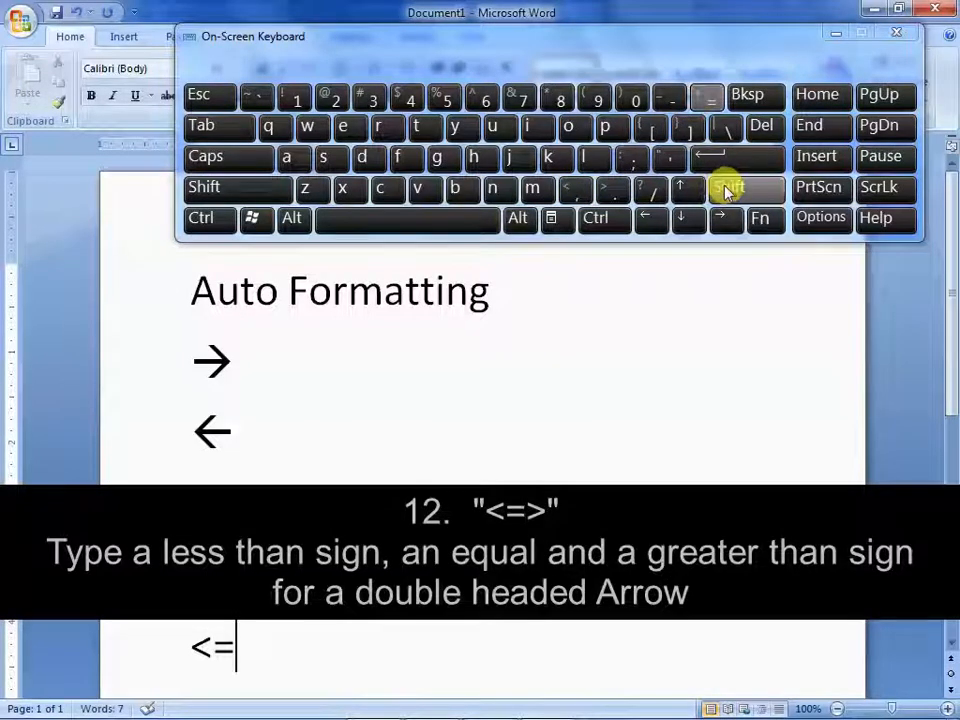
{"action": "left_click", "coordinate": [728, 190]}
{"action": "left_click", "coordinate": [614, 189]}
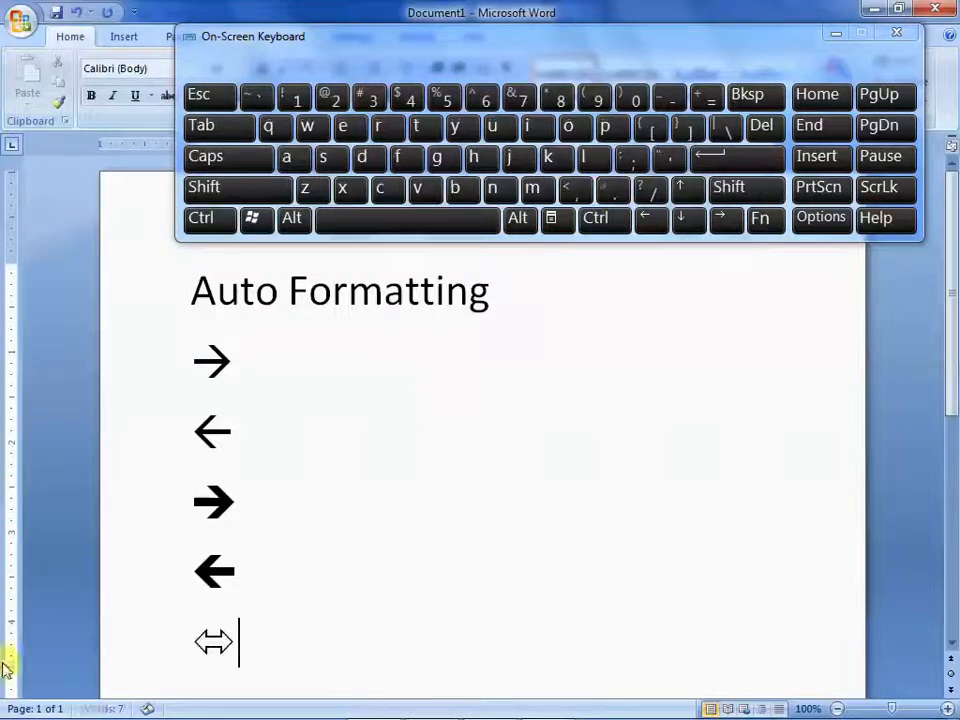
Clear the heading and all arrows from the document and insert a smiling face using the pattern ":)"
{"action": "left_click_drag", "start_coordinate": [242, 641], "coordinate": [122, 321]}
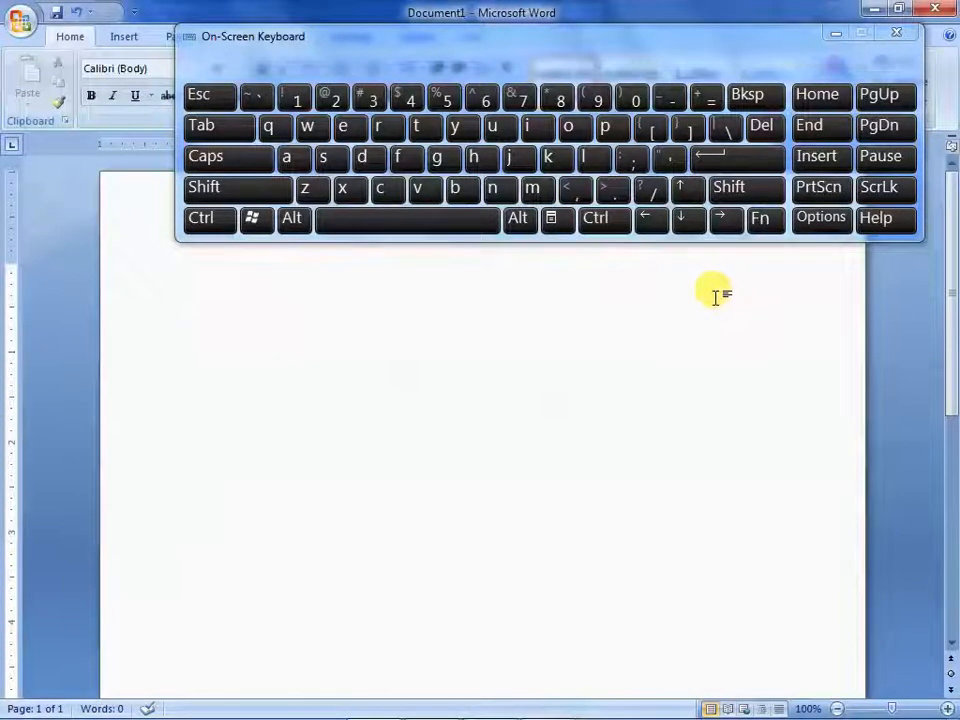
{"action": "left_click", "coordinate": [744, 192]}
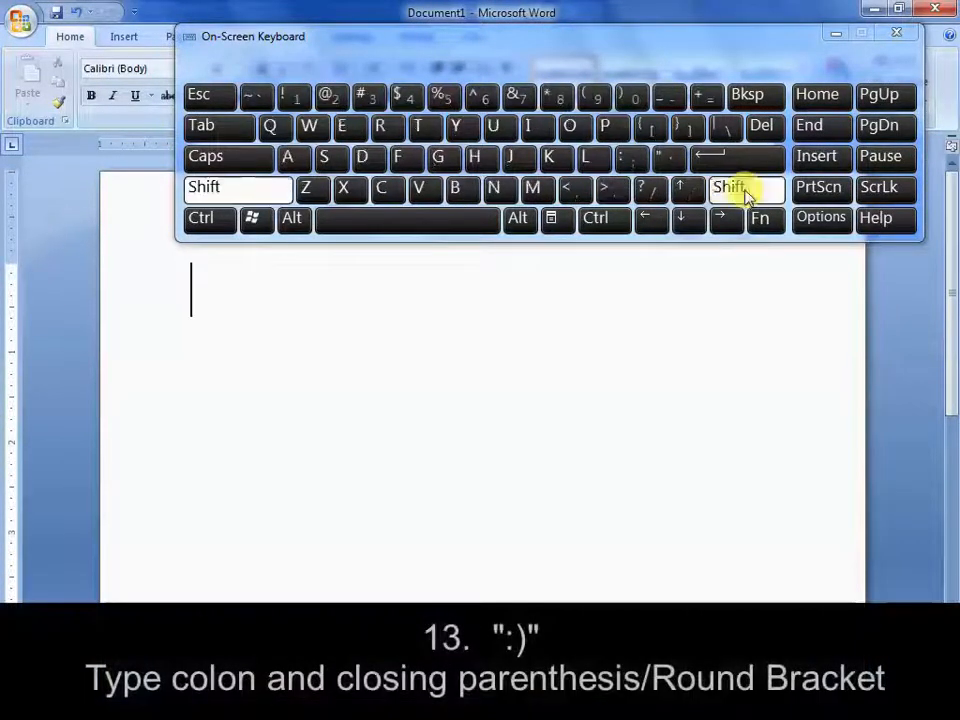
{"action": "left_click", "coordinate": [632, 160]}
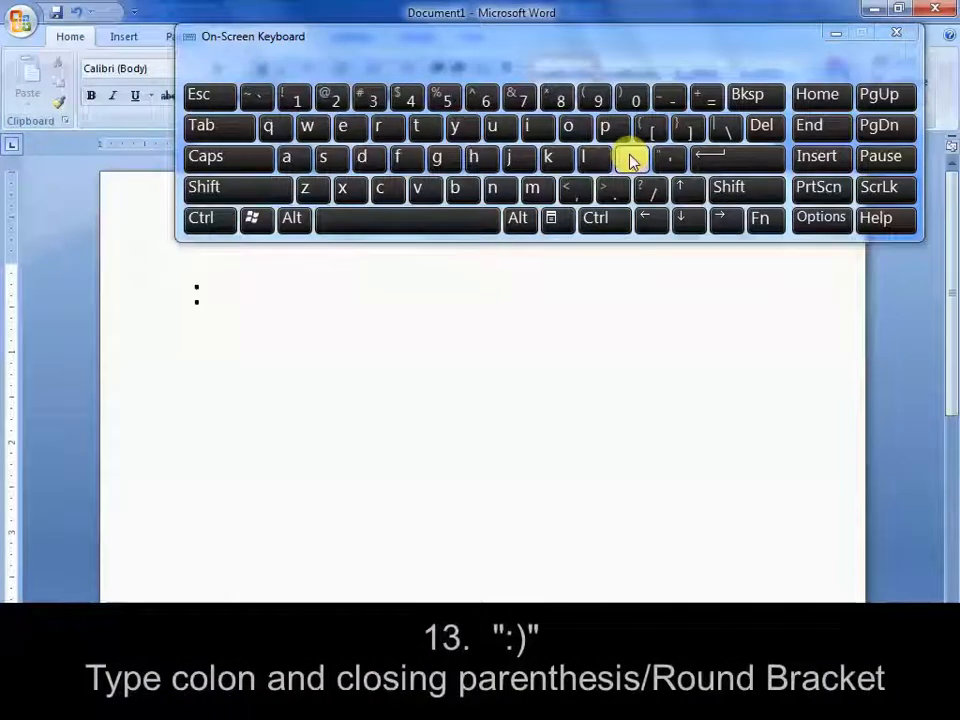
{"action": "left_click", "coordinate": [740, 192]}
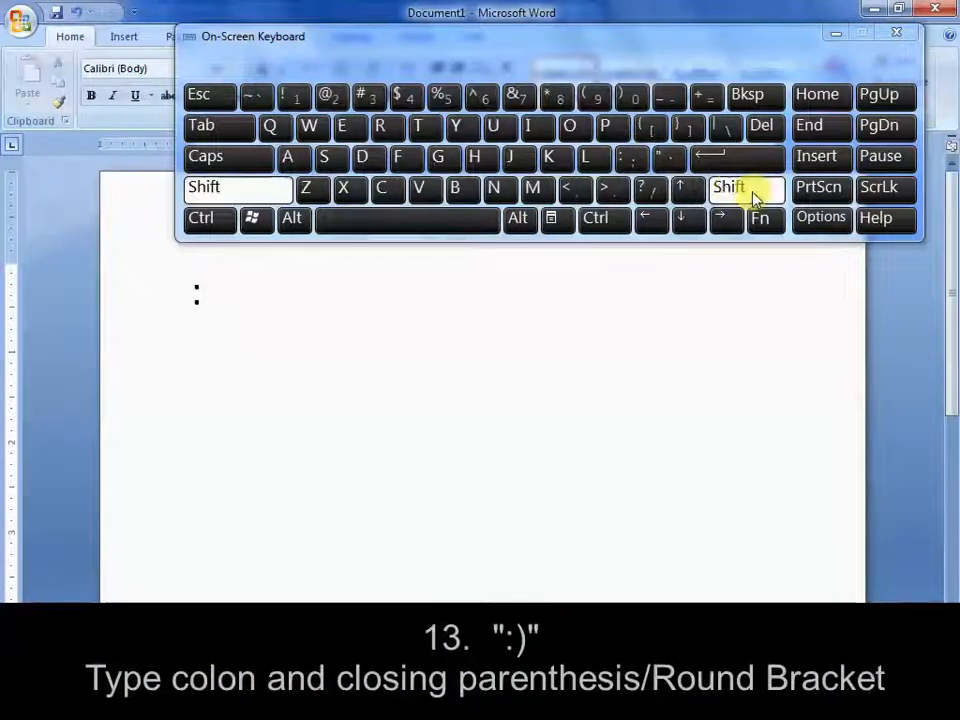
{"action": "left_click", "coordinate": [636, 97]}
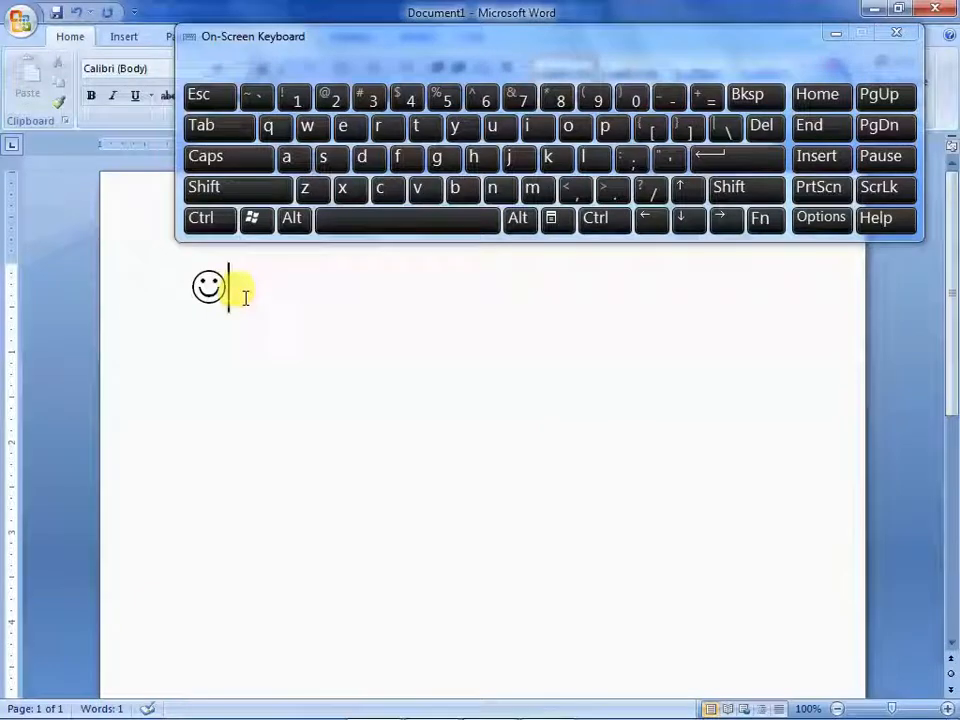
Insert a sad face on a new line below the smiling face using the pattern ":("
{"action": "left_click", "coordinate": [745, 160]}
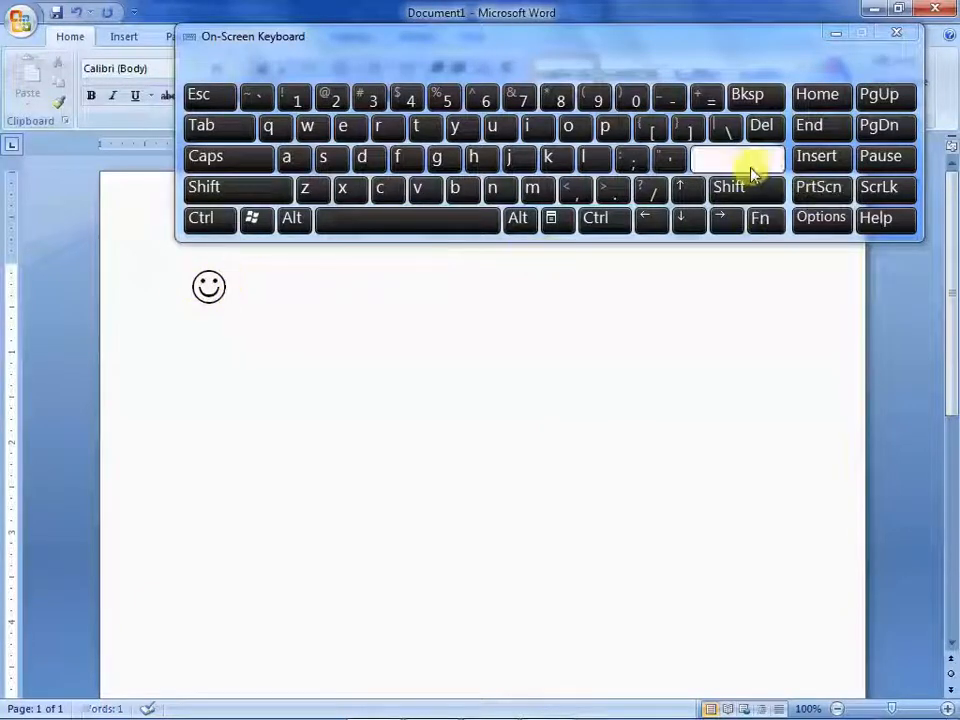
{"action": "left_click", "coordinate": [738, 192]}
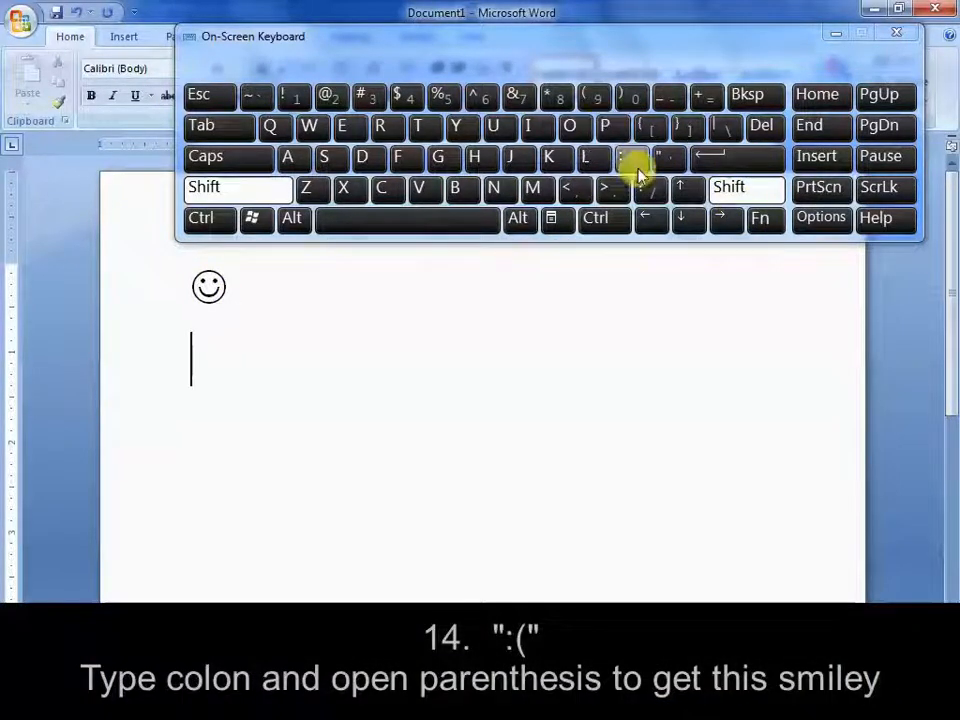
{"action": "type", "text": ":"}
{"action": "left_click", "coordinate": [738, 187]}
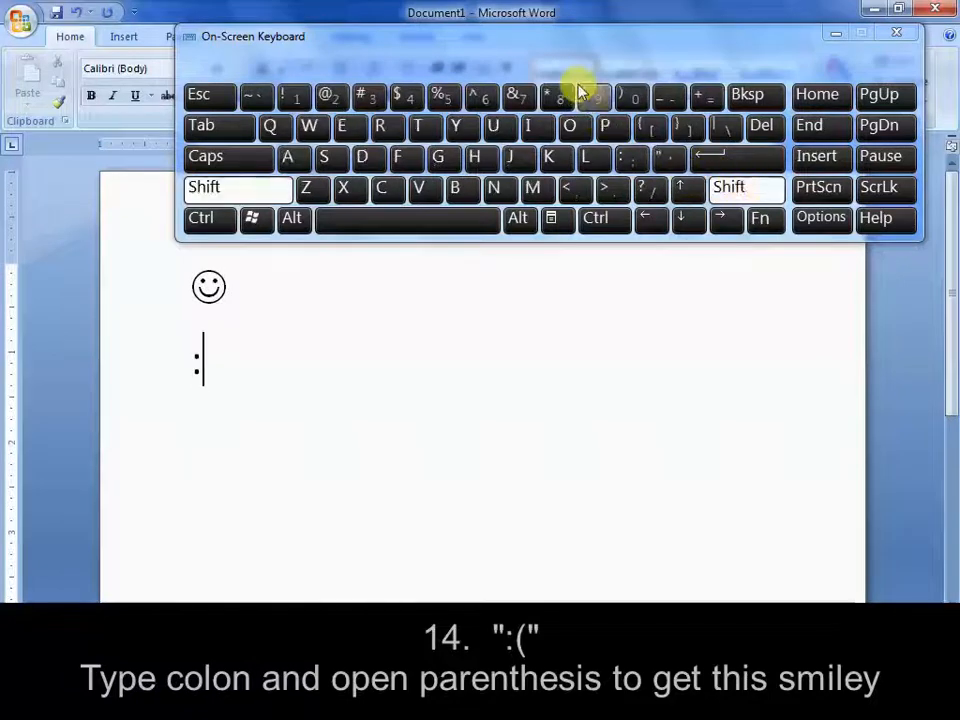
{"action": "left_click", "coordinate": [595, 100]}
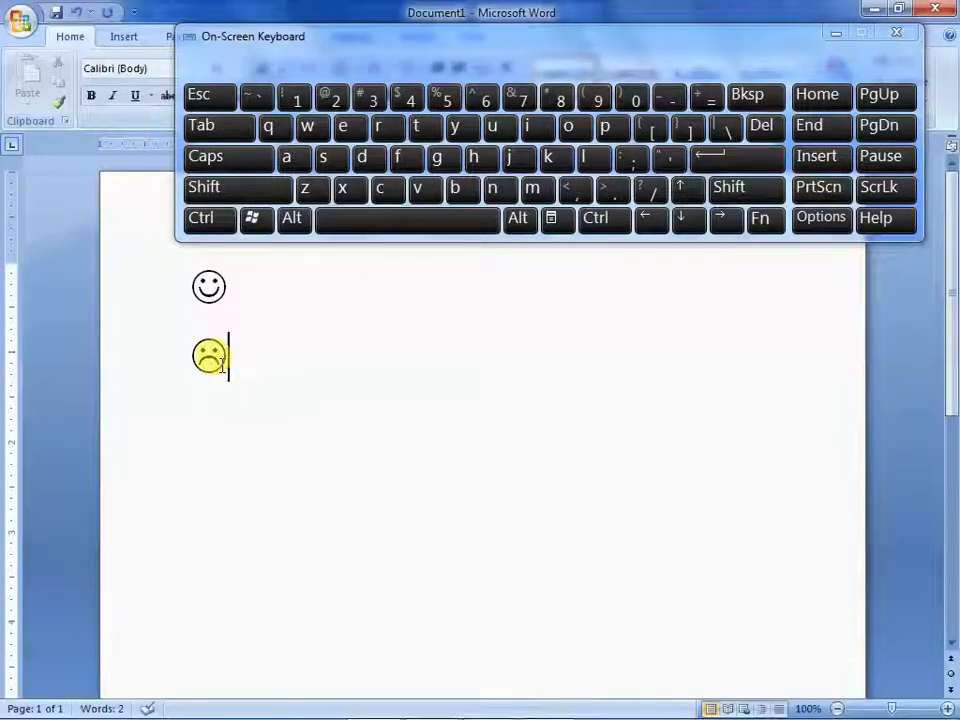
Insert a neutral face after the sad face, separated by a space, using the pattern ":-|"
{"action": "left_click", "coordinate": [471, 220]}
{"action": "left_click", "coordinate": [746, 189]}
{"action": "left_click", "coordinate": [632, 158]}
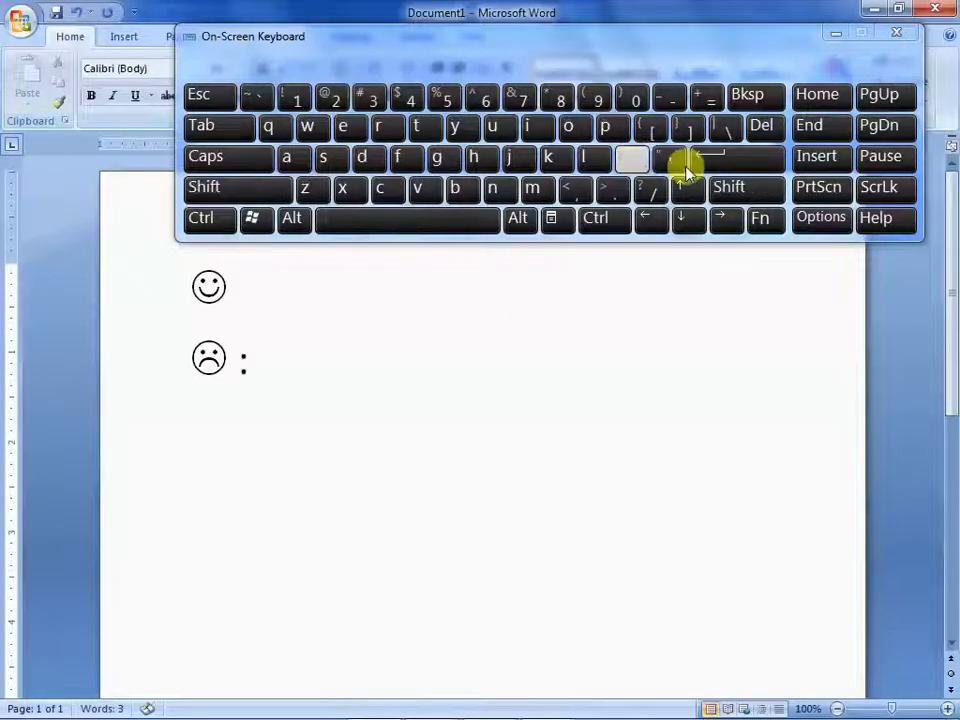
{"action": "left_click", "coordinate": [670, 98]}
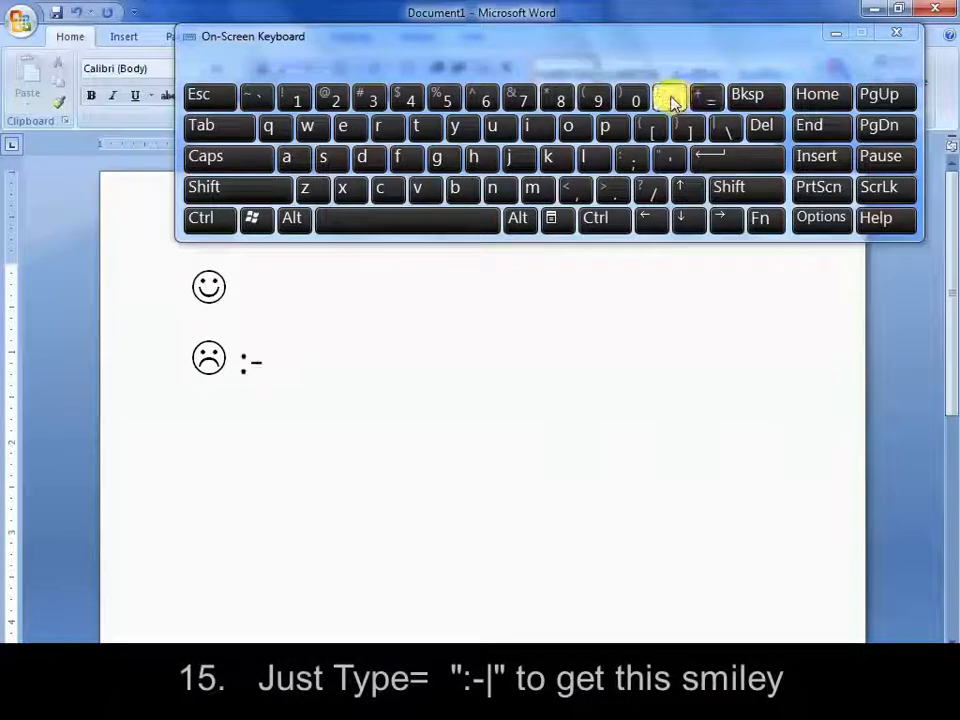
{"action": "left_click", "coordinate": [758, 190]}
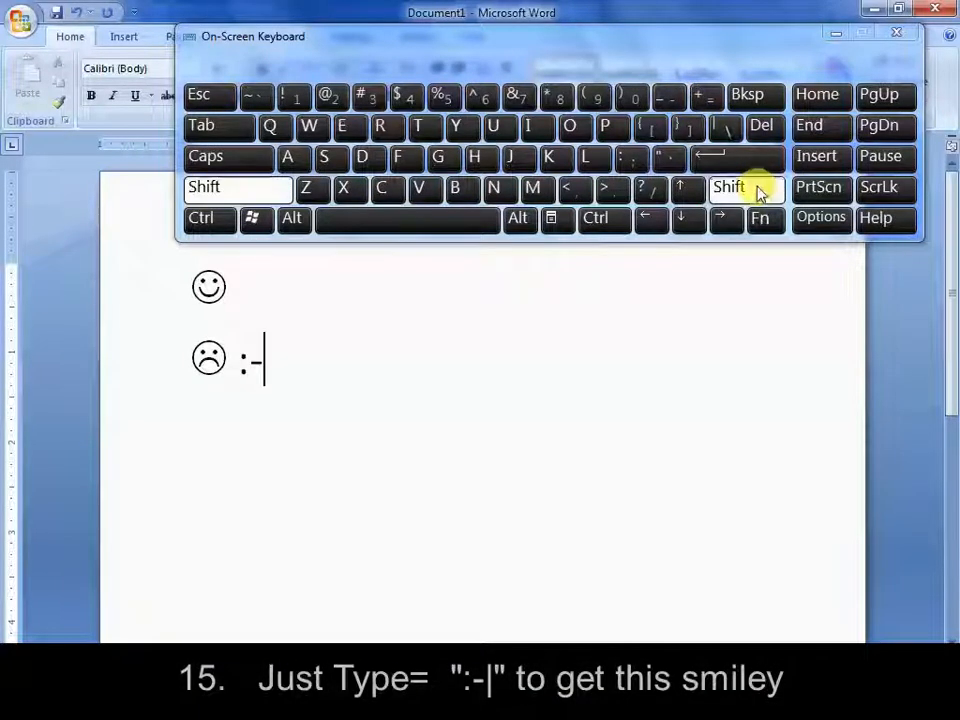
{"action": "left_click", "coordinate": [730, 125]}
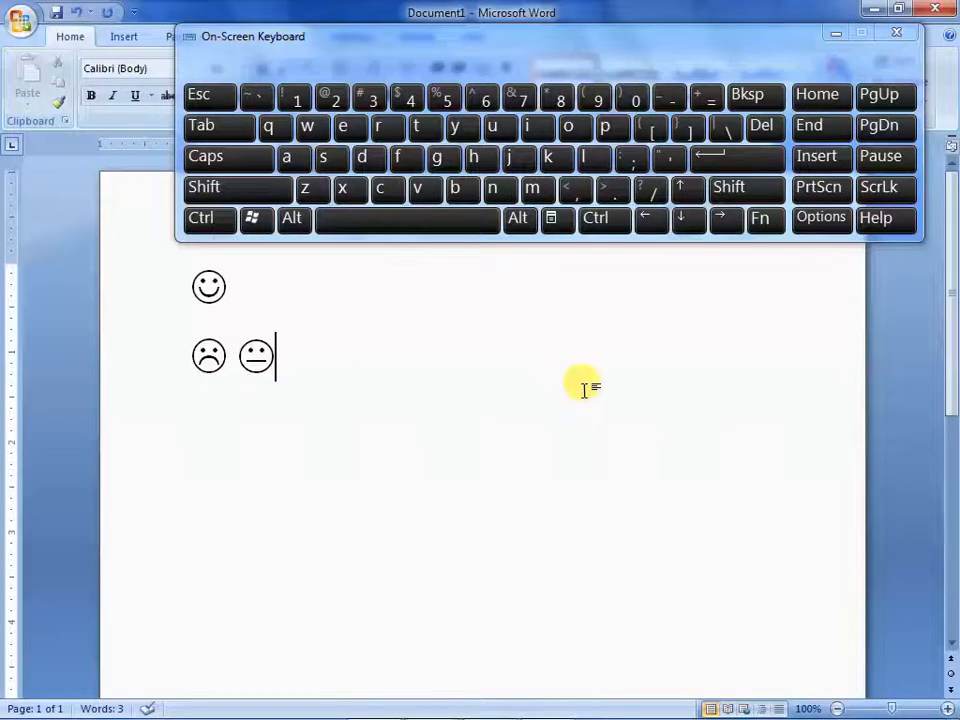
Insert a copyright sign on a new line below the sad and neutral faces using the pattern "(c)"
{"action": "left_click", "coordinate": [740, 160]}
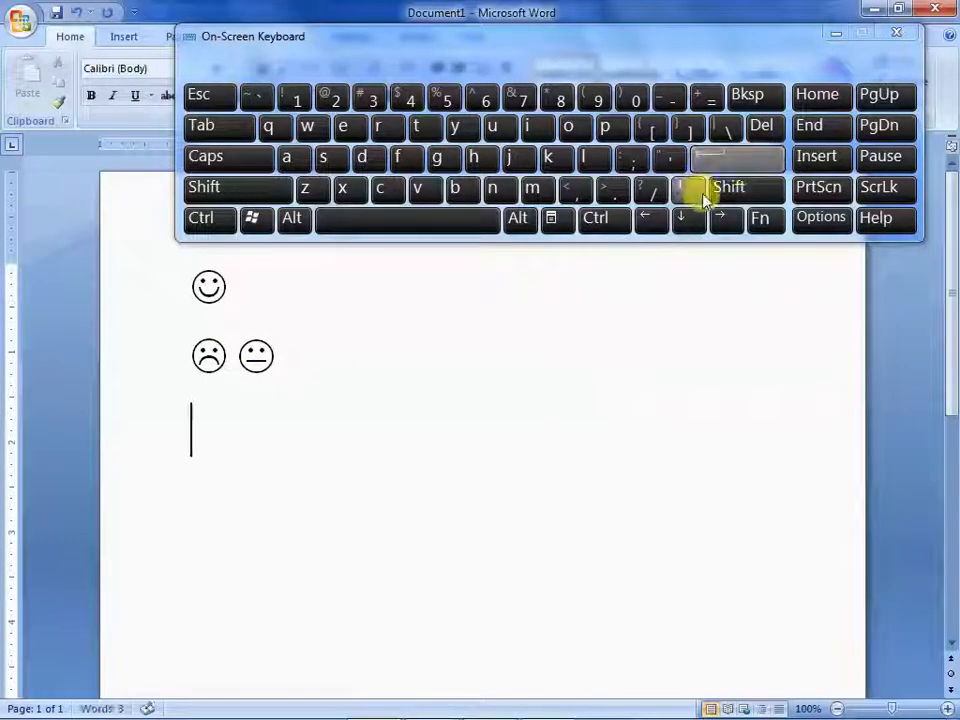
{"action": "left_click", "coordinate": [729, 187]}
{"action": "left_click", "coordinate": [594, 97]}
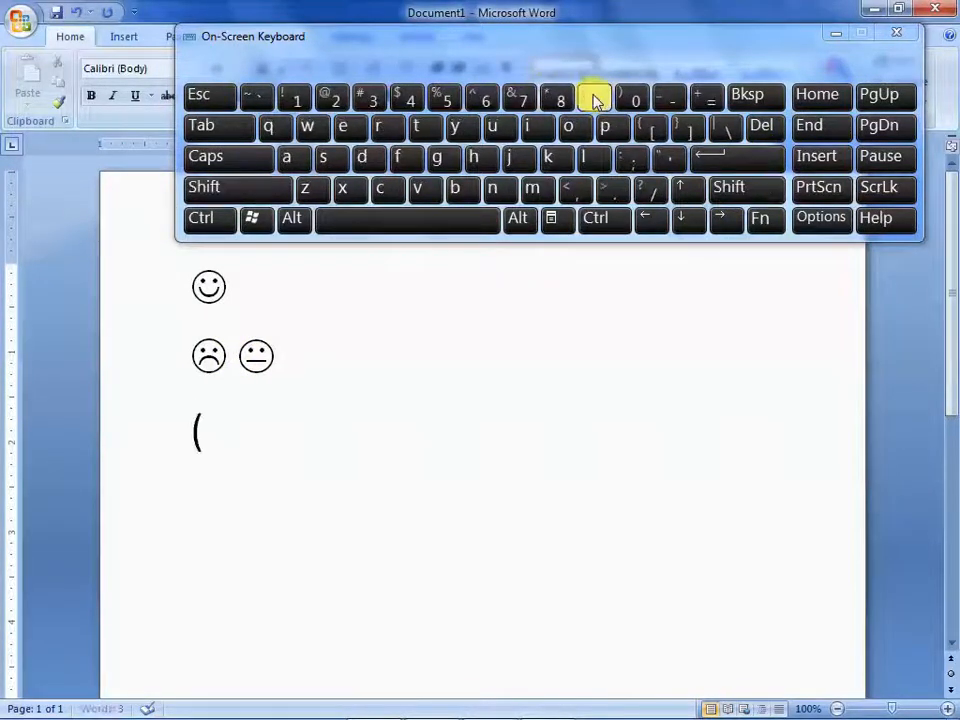
{"action": "left_click", "coordinate": [380, 188]}
{"action": "left_click", "coordinate": [729, 187]}
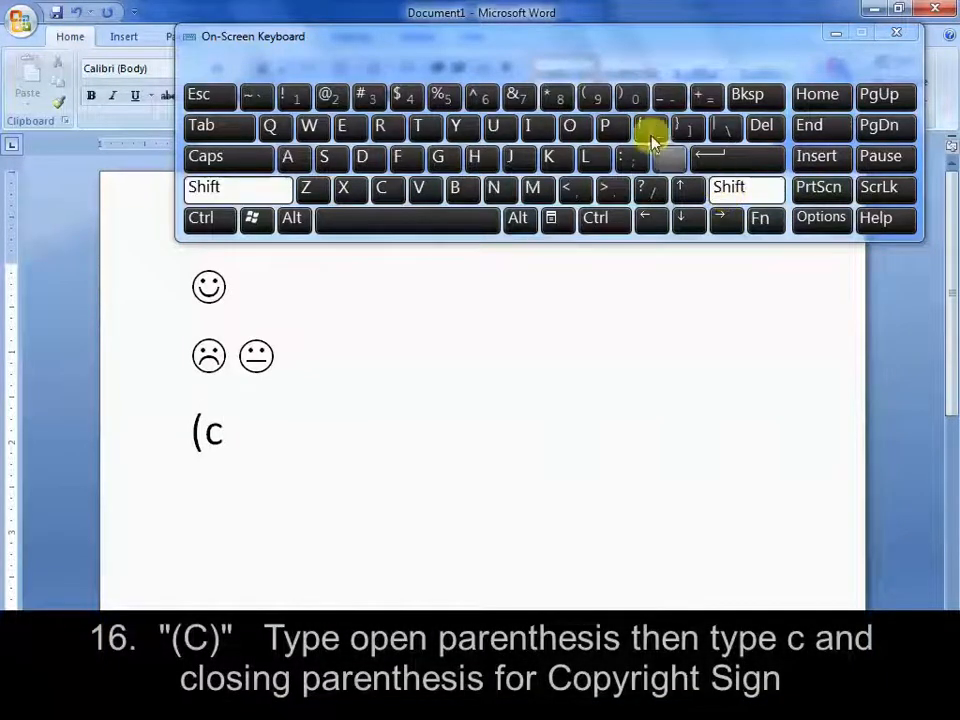
{"action": "left_click", "coordinate": [632, 97]}
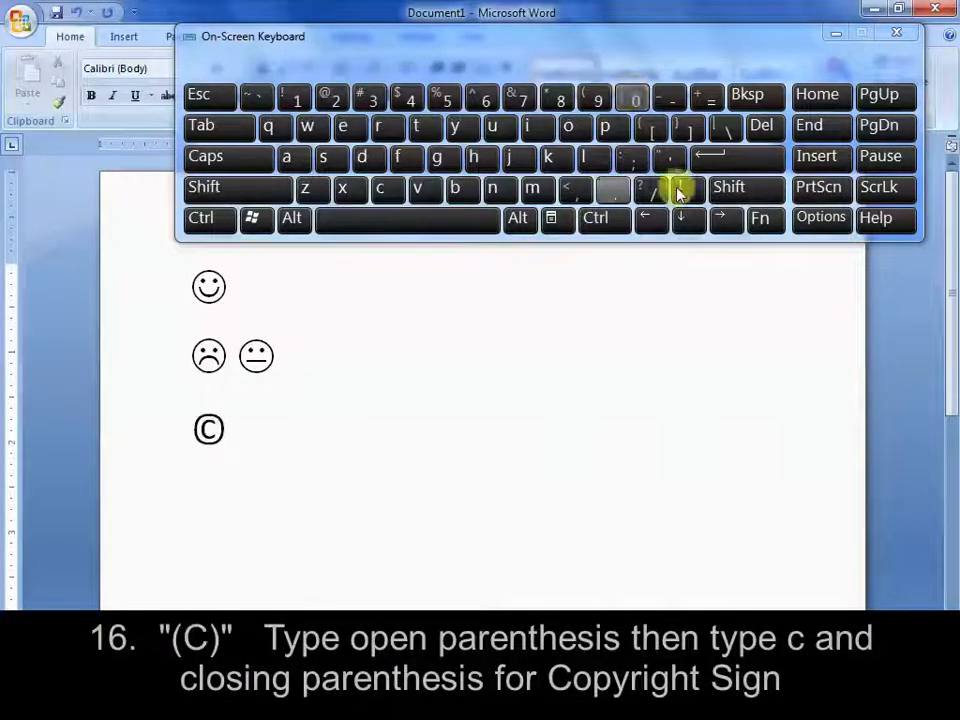
Insert a registered sign on a new line below the copyright sign using the pattern "(r)"
{"action": "left_click", "coordinate": [730, 160]}
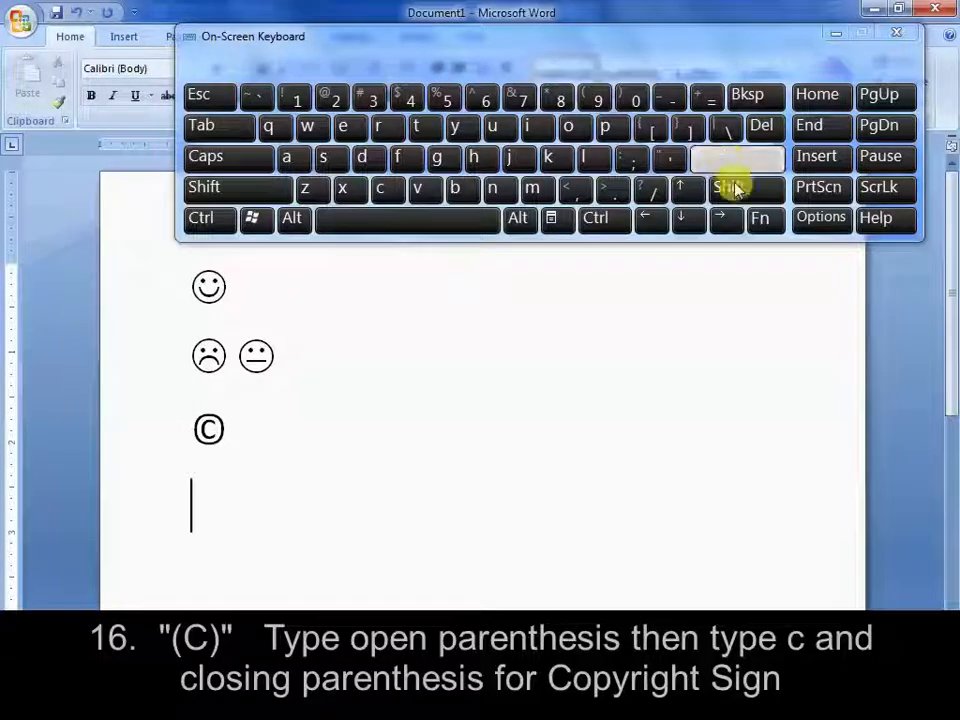
{"action": "left_click", "coordinate": [729, 187]}
{"action": "left_click", "coordinate": [597, 104]}
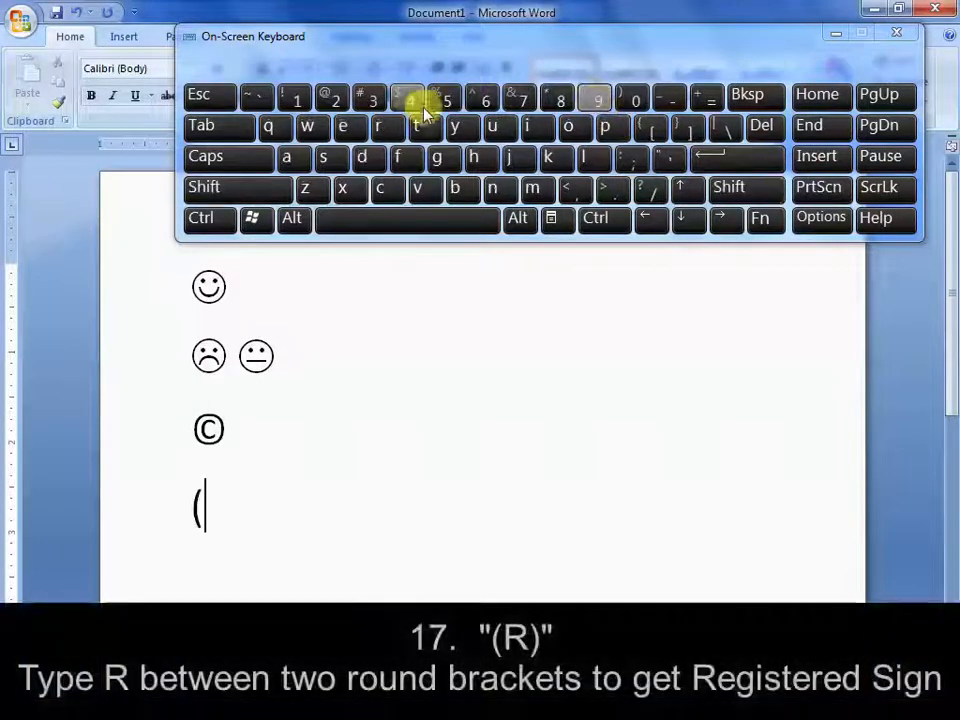
{"action": "left_click", "coordinate": [385, 128]}
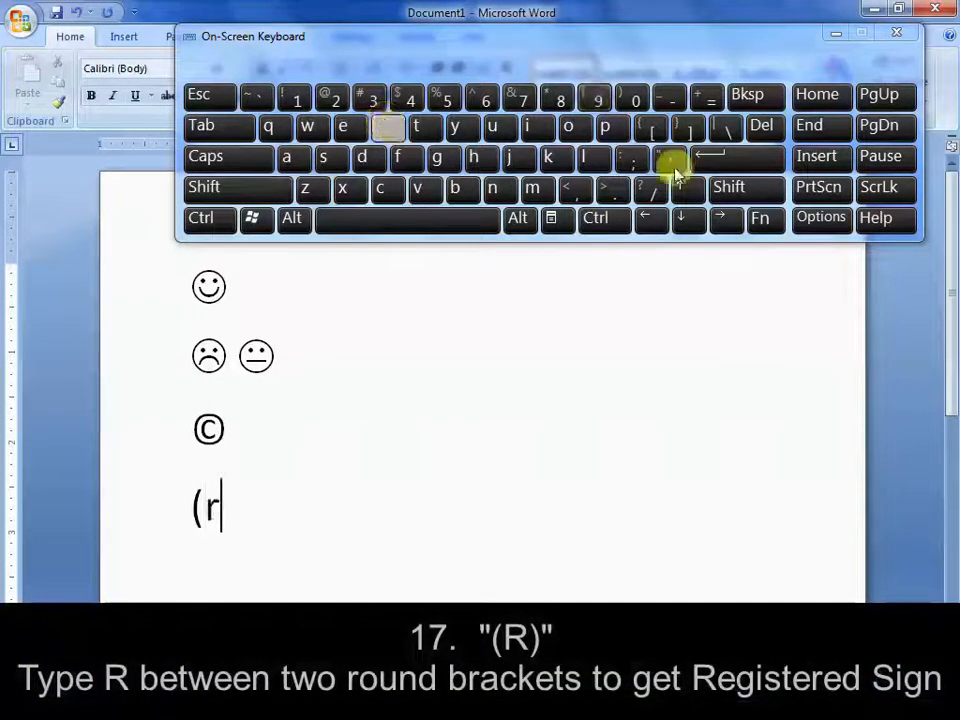
{"action": "left_click", "coordinate": [746, 189]}
{"action": "left_click", "coordinate": [628, 98]}
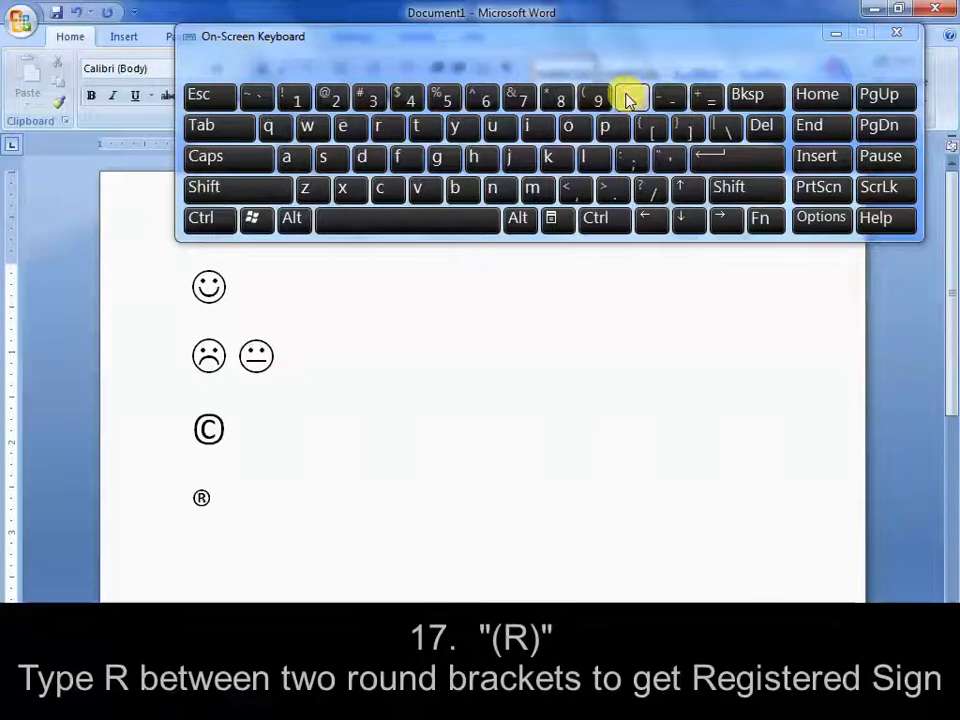
Insert a trademark sign on a new line below the registered sign using the pattern "(tm)"
{"action": "left_click", "coordinate": [739, 161]}
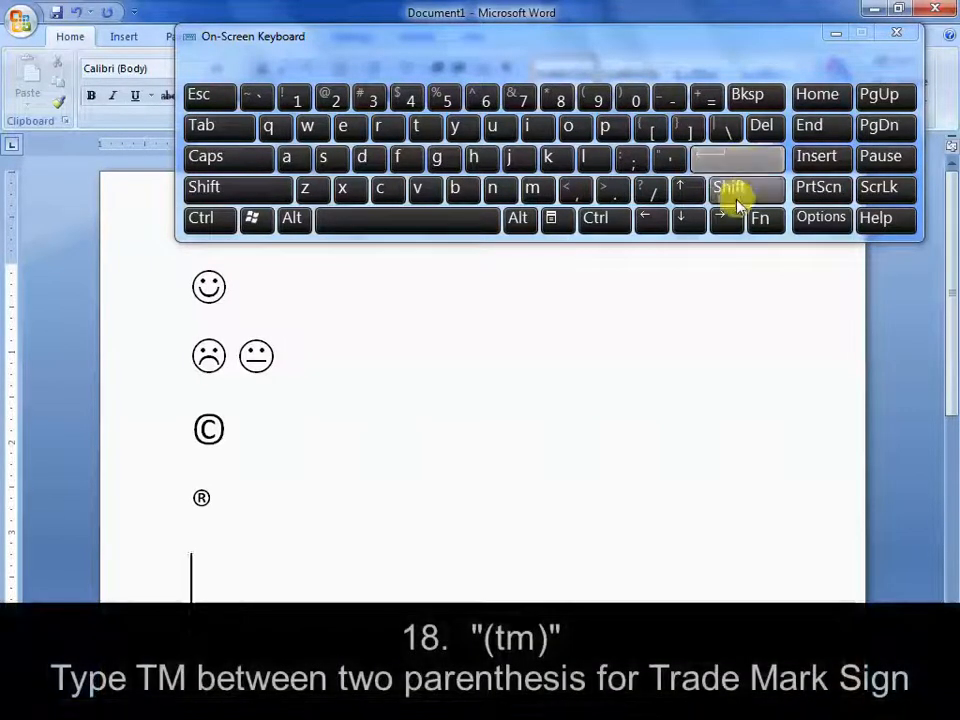
{"action": "left_click", "coordinate": [737, 192]}
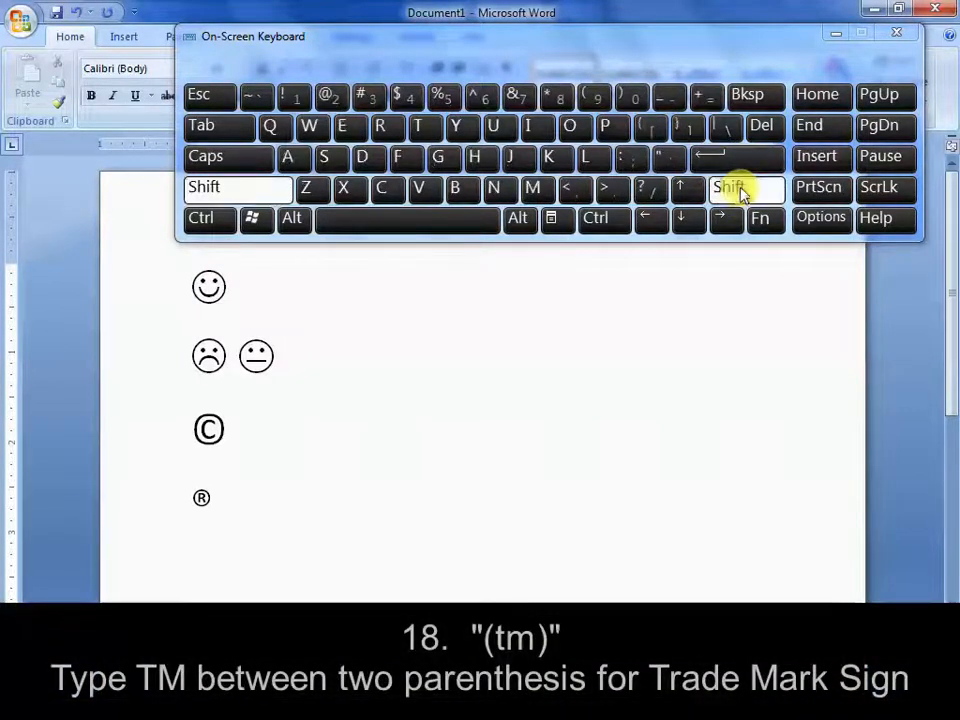
{"action": "left_click", "coordinate": [582, 100]}
{"action": "type", "text": "tm"}
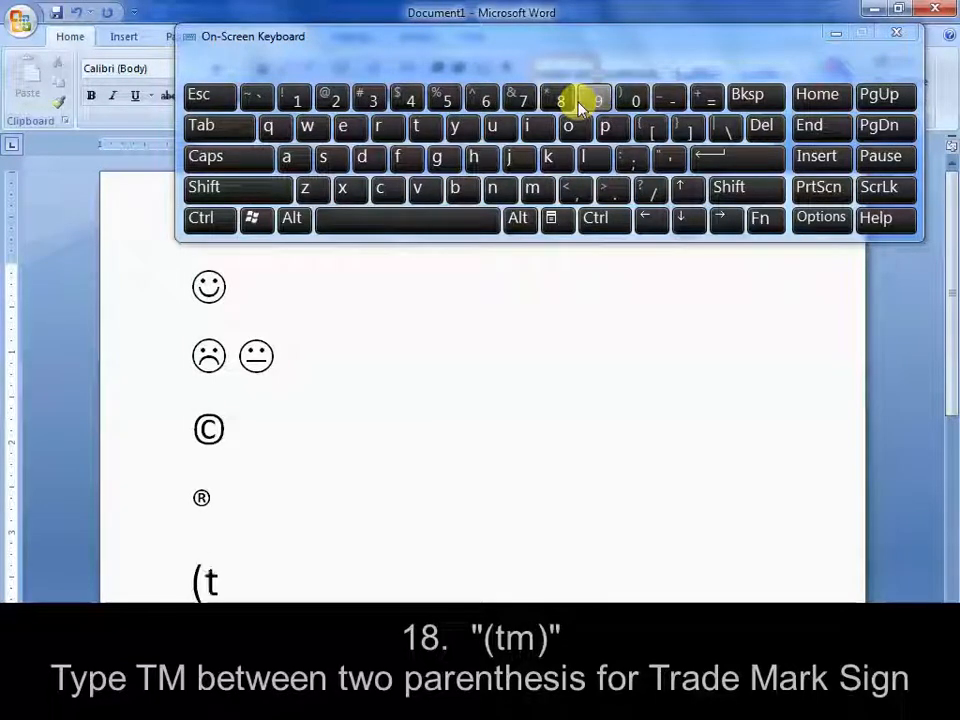
{"action": "left_click", "coordinate": [737, 194]}
{"action": "left_click", "coordinate": [628, 100]}
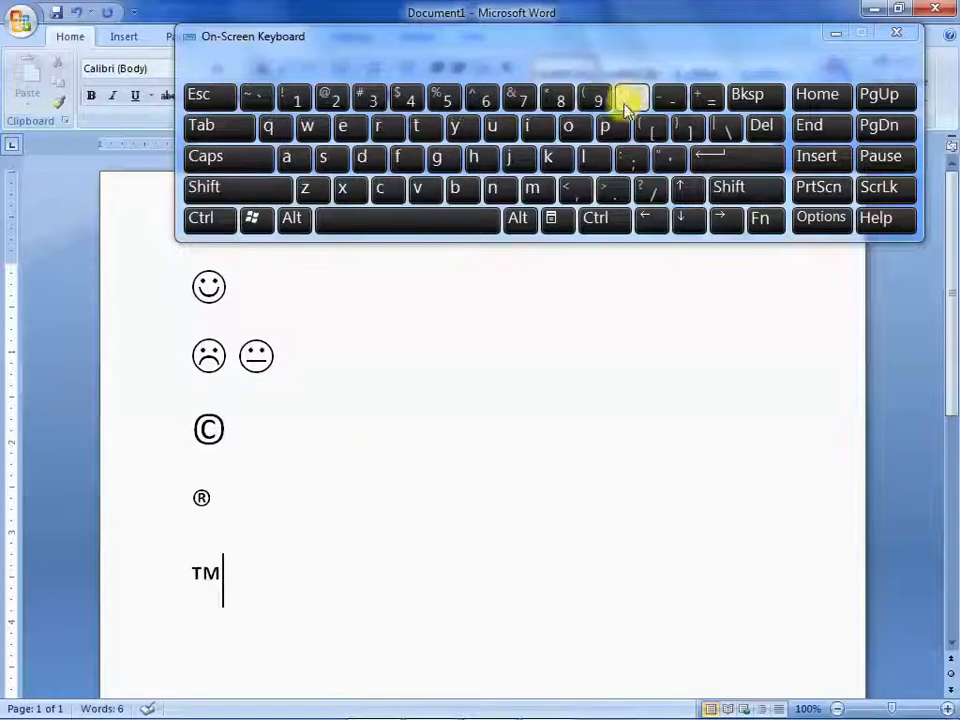
Clear the faces and symbols from the document and enter "Hello Friends!" as its first line
{"action": "left_click_drag", "start_coordinate": [242, 580], "coordinate": [342, 540]}
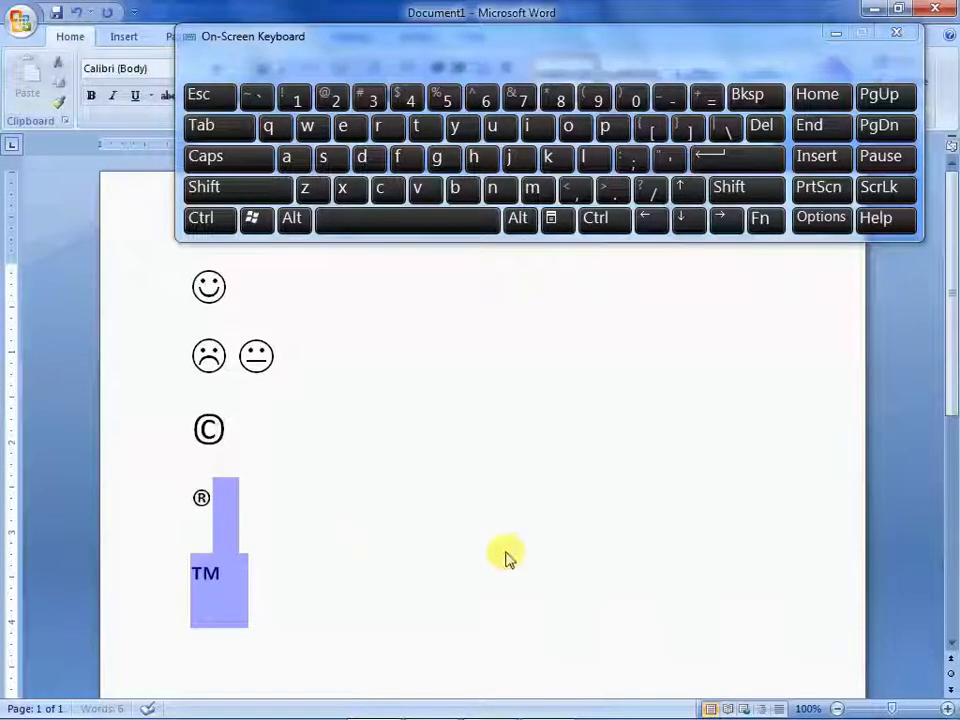
{"action": "left_click", "coordinate": [750, 271]}
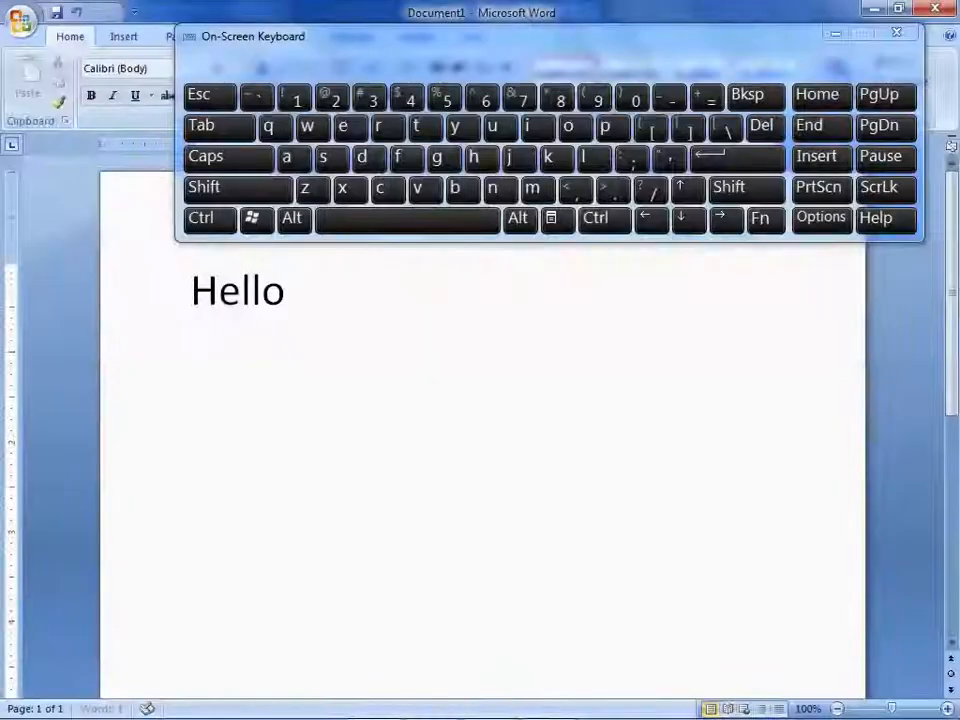
{"action": "type", "text": "Fr"}
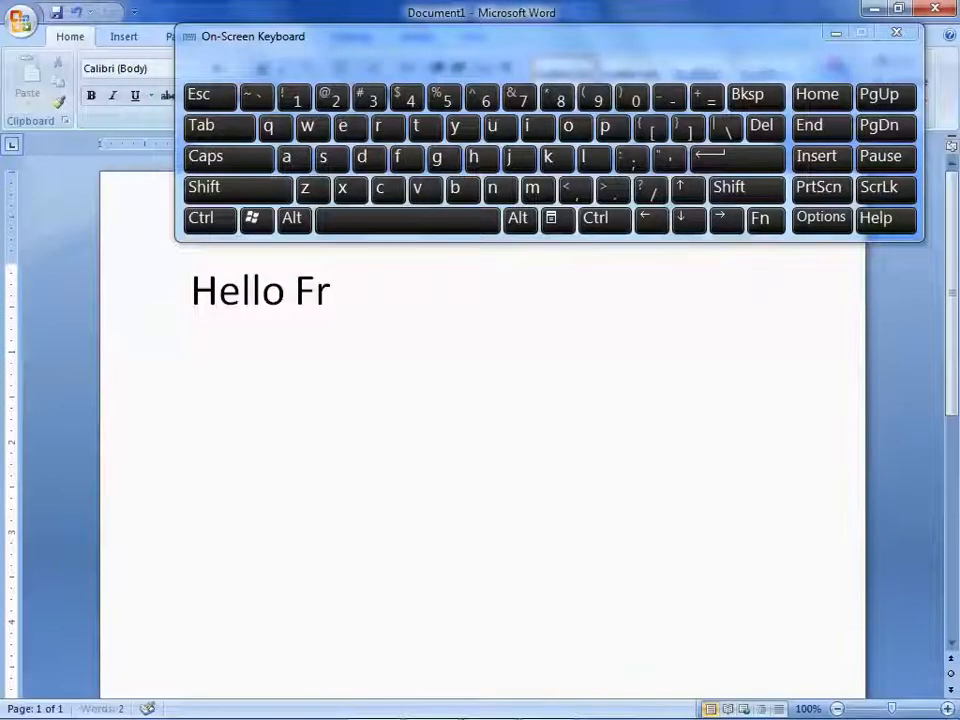
{"action": "type", "text": "iends!"}
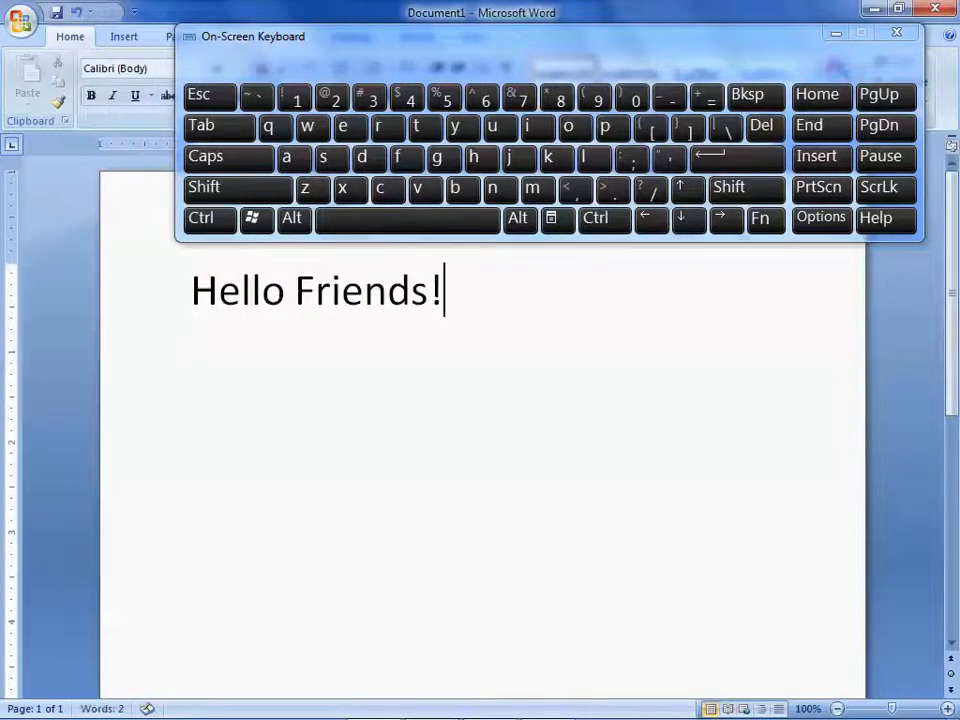
Add the line "Bold Text" below the greeting, making only the word "Bold" bold with the pattern "*Bold*"
{"action": "key", "text": "Return"}
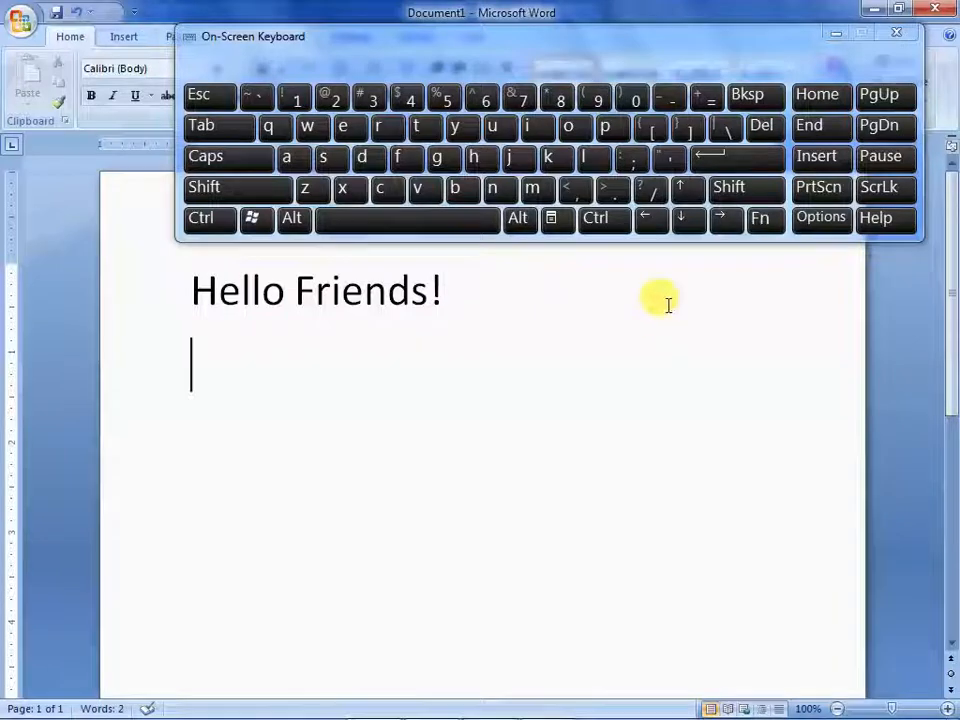
{"action": "left_click", "coordinate": [737, 190]}
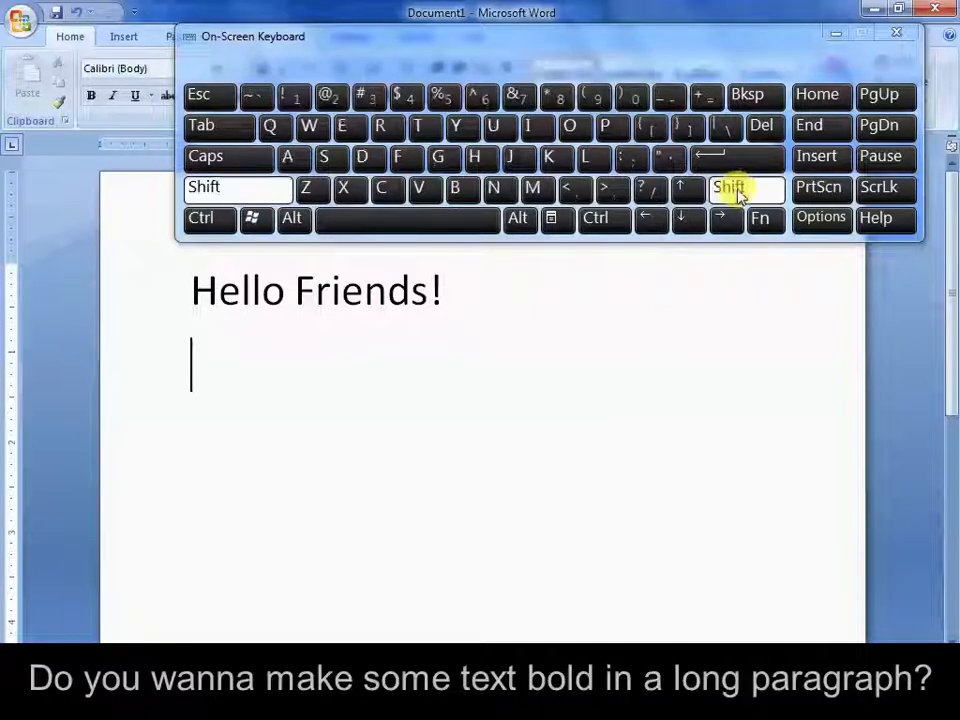
{"action": "left_click", "coordinate": [562, 100]}
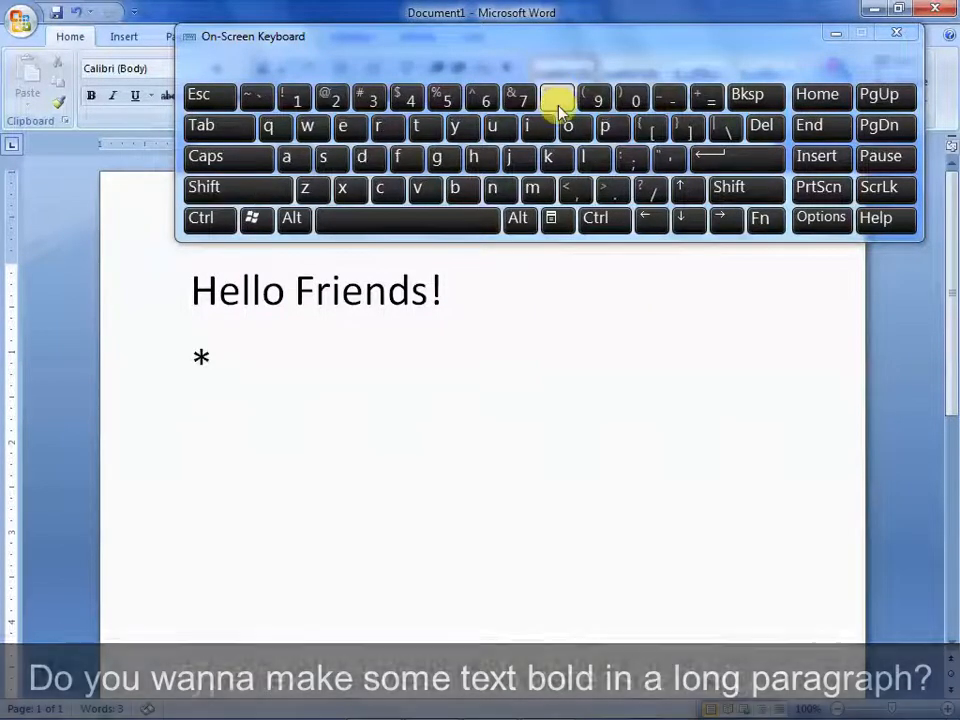
{"action": "type", "text": "Bol"}
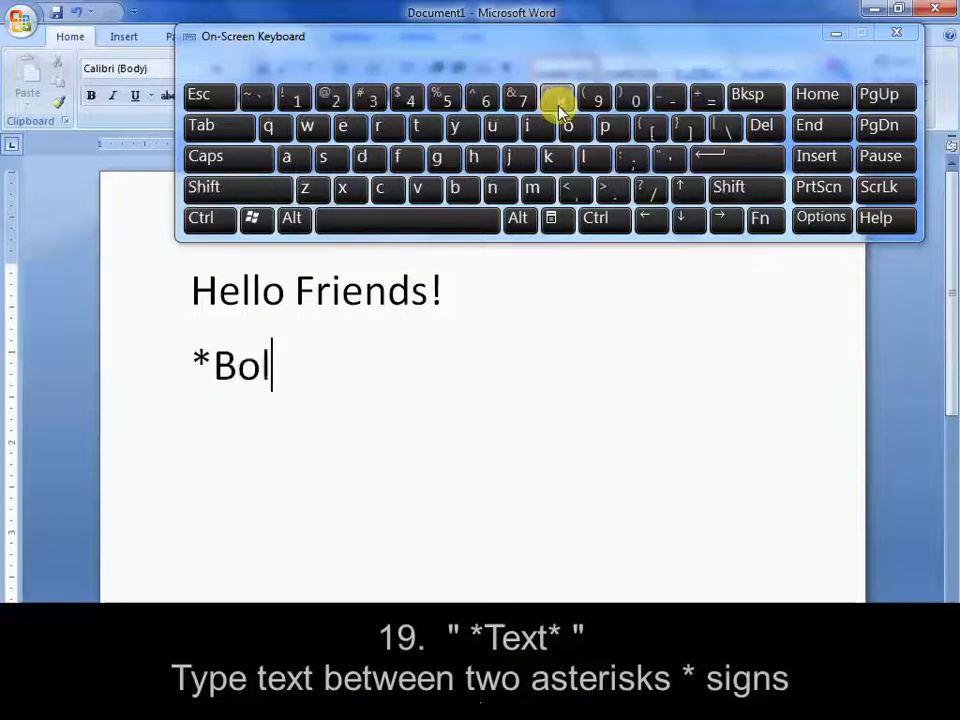
{"action": "type", "text": "d"}
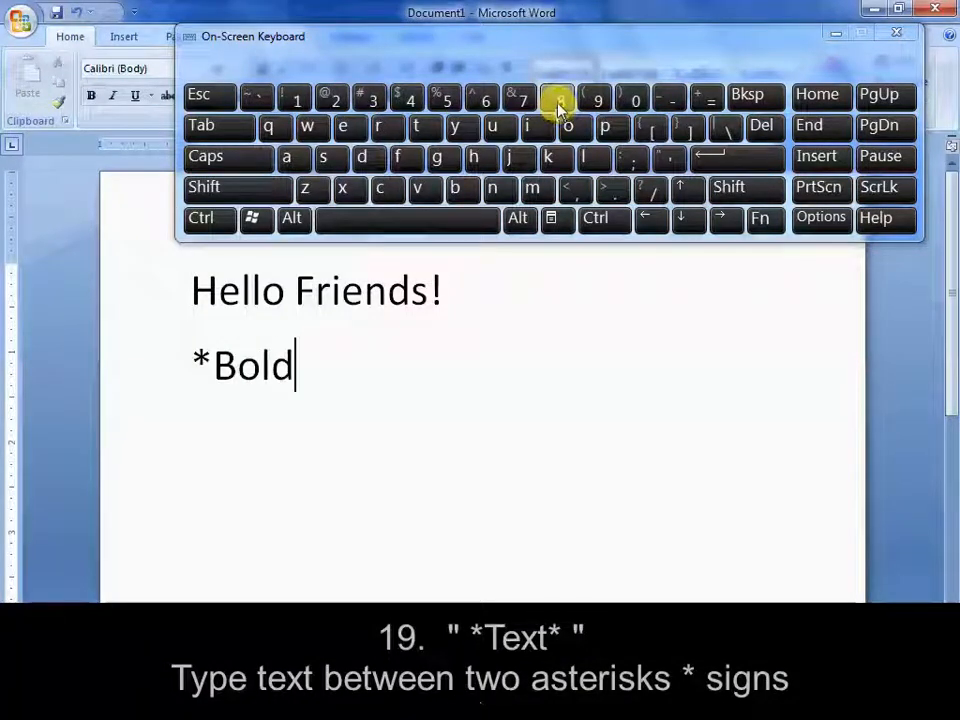
{"action": "left_click", "coordinate": [765, 193]}
{"action": "left_click", "coordinate": [561, 98]}
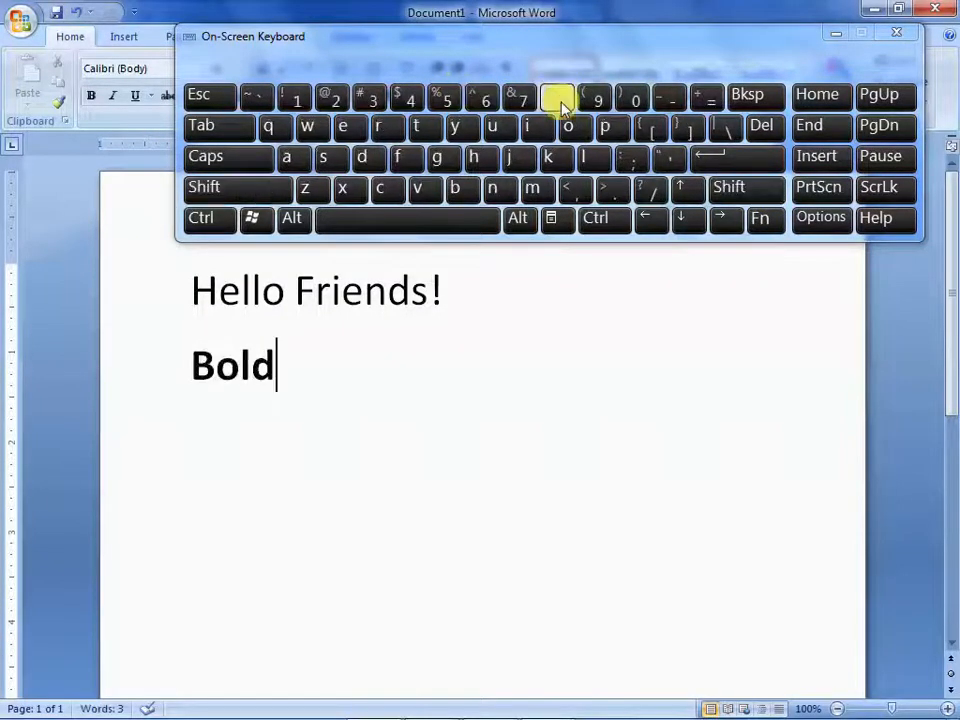
{"action": "left_click", "coordinate": [474, 224]}
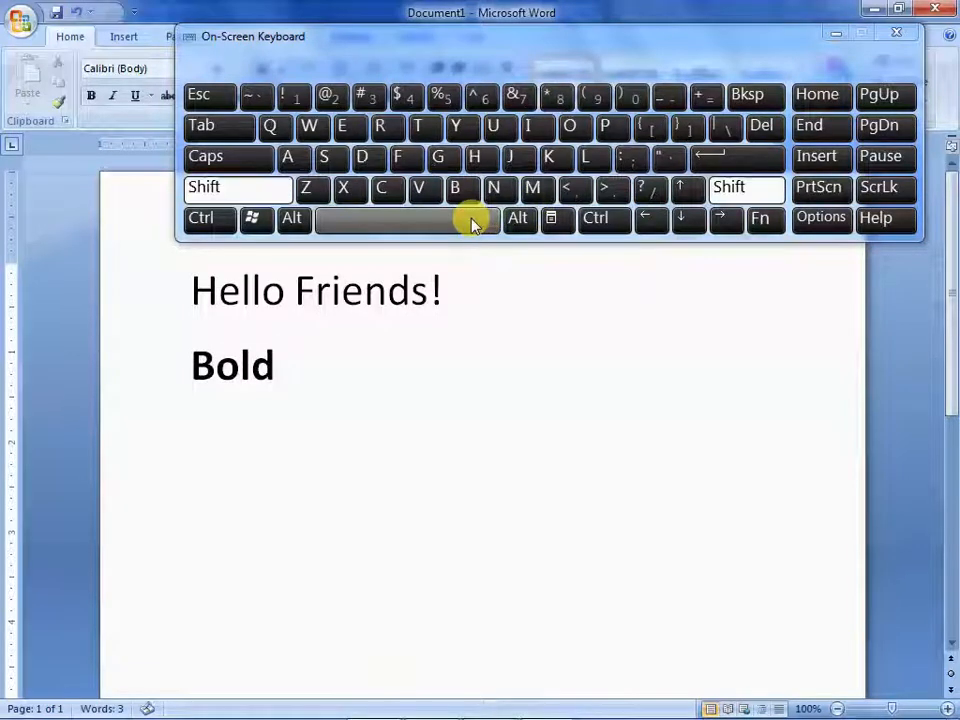
{"action": "type", "text": "Text"}
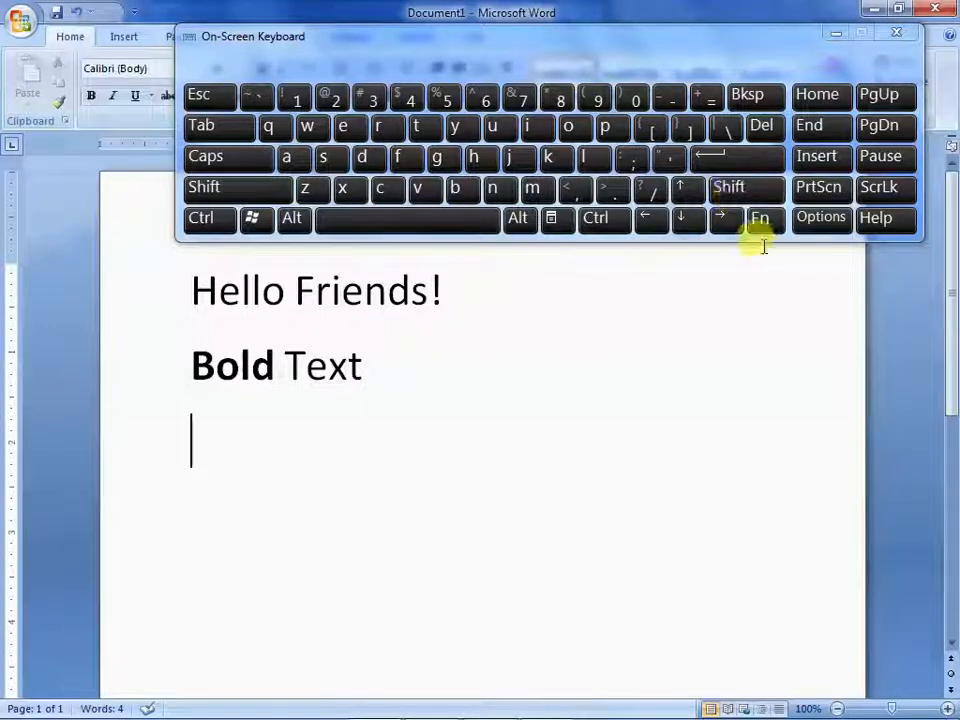
Add "Italic Text" below the bold line, making only the word "Italic" italic with the pattern "_Italic_"
{"action": "left_click", "coordinate": [725, 190]}
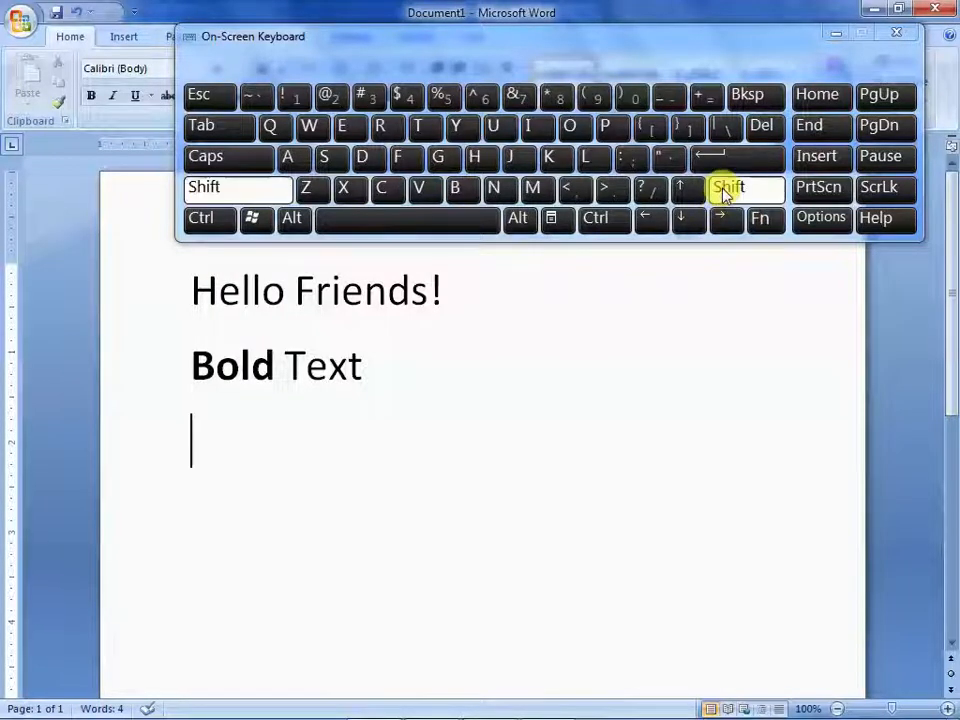
{"action": "left_click", "coordinate": [668, 97]}
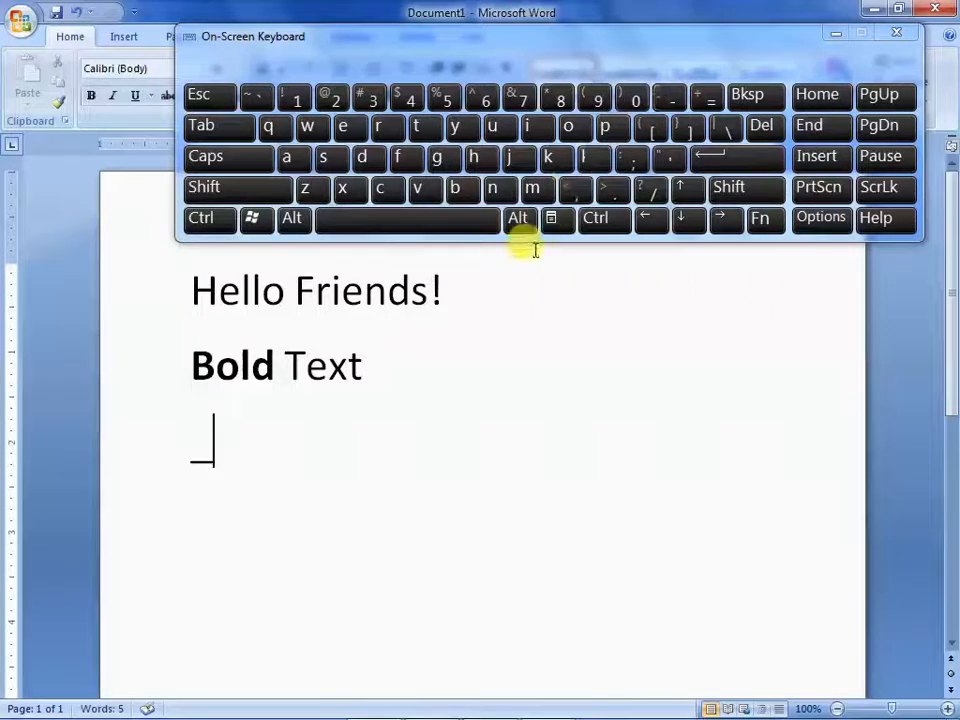
{"action": "type", "text": "Italic"}
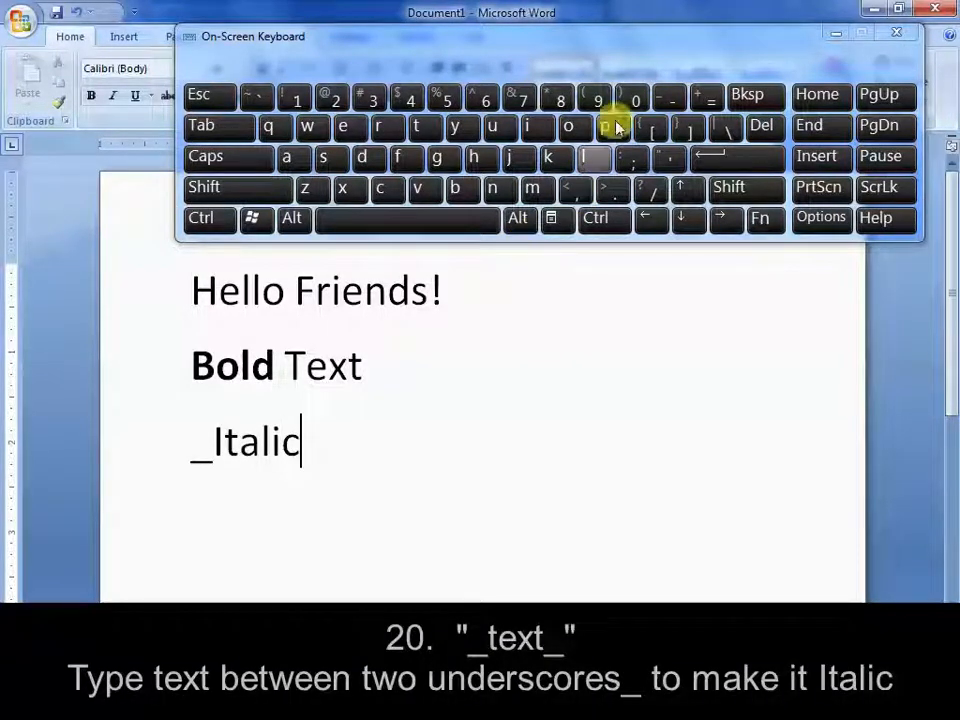
{"action": "key", "text": "shift"}
{"action": "left_click", "coordinate": [668, 104]}
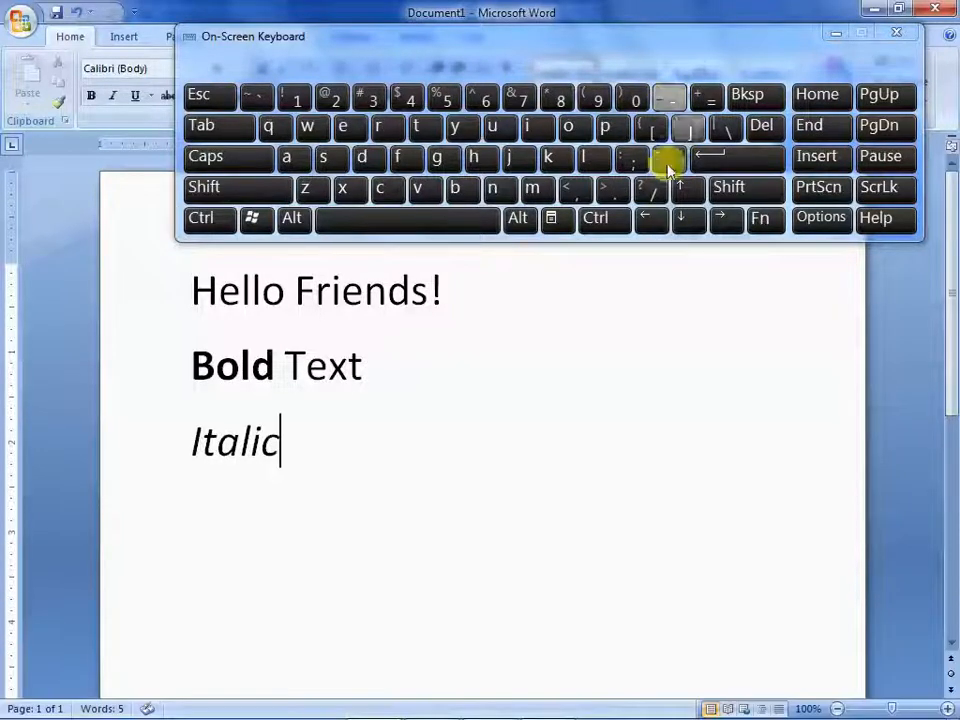
{"action": "type", "text": "Text"}
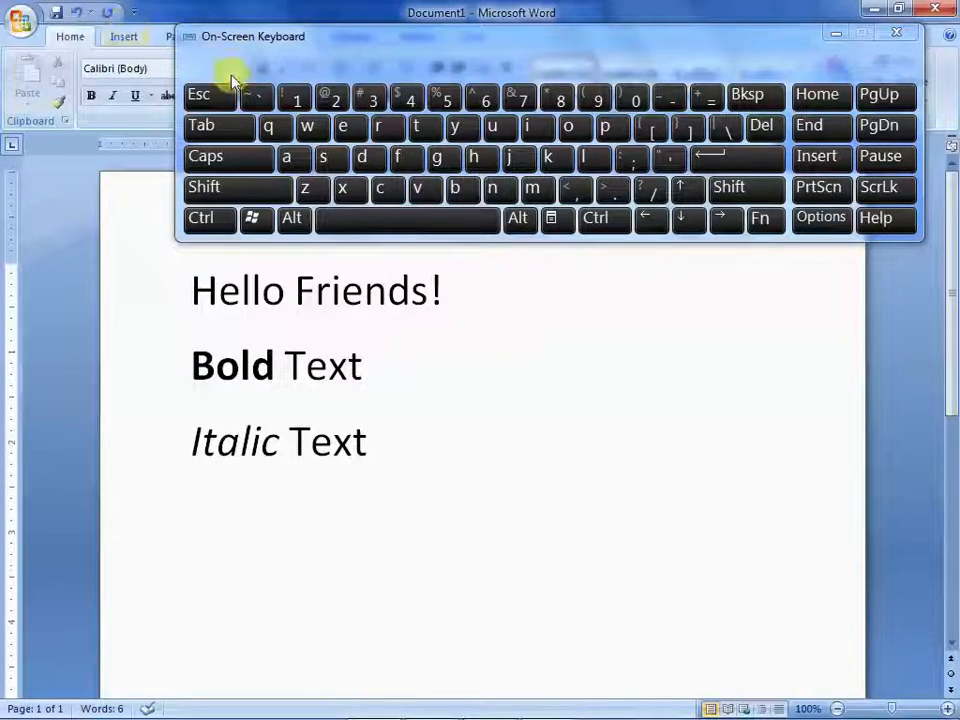
Enter the ordinals "1st 2nd 3rd" on a new line below the italic text, with their suffixes auto-formatted as superscript
{"action": "left_click", "coordinate": [293, 97]}
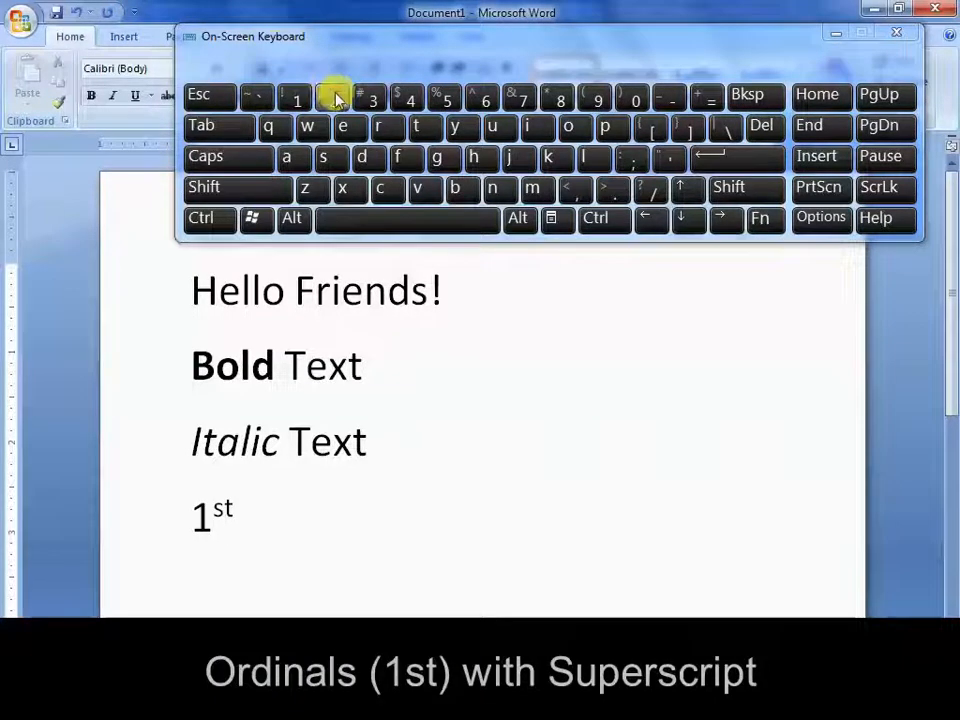
{"action": "left_click", "coordinate": [496, 188]}
{"action": "left_click", "coordinate": [362, 157]}
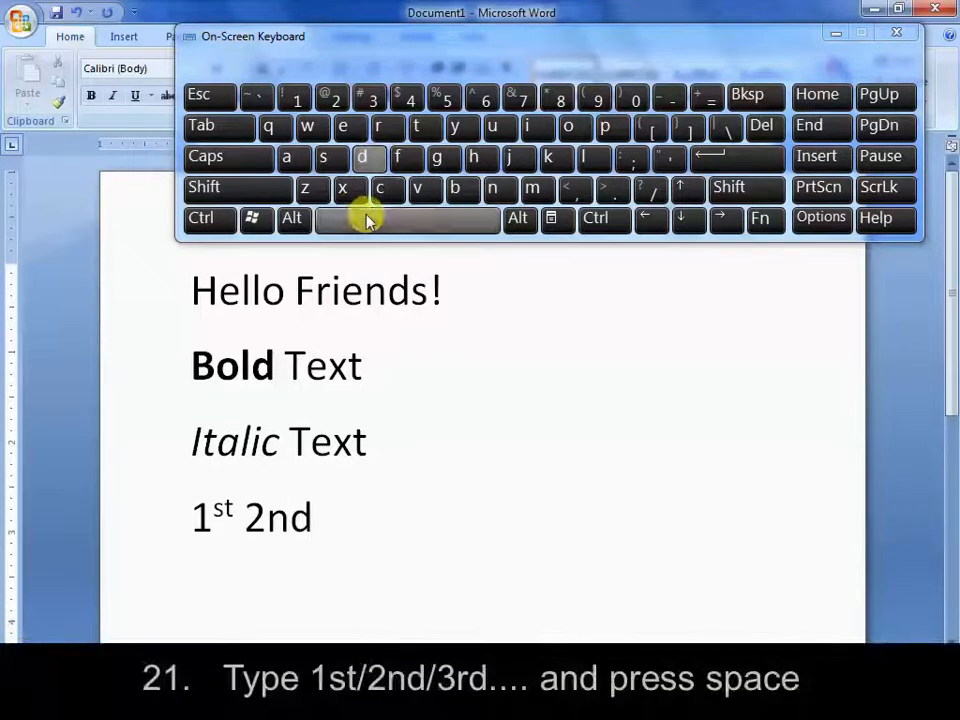
{"action": "left_click", "coordinate": [367, 217]}
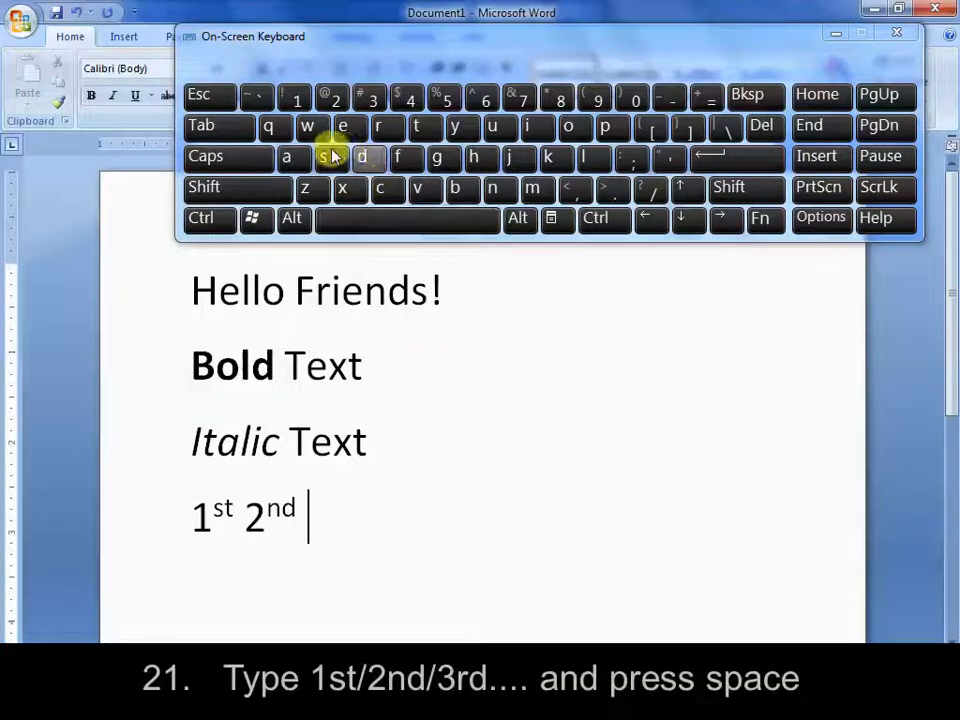
{"action": "left_click", "coordinate": [373, 97]}
{"action": "left_click", "coordinate": [378, 126]}
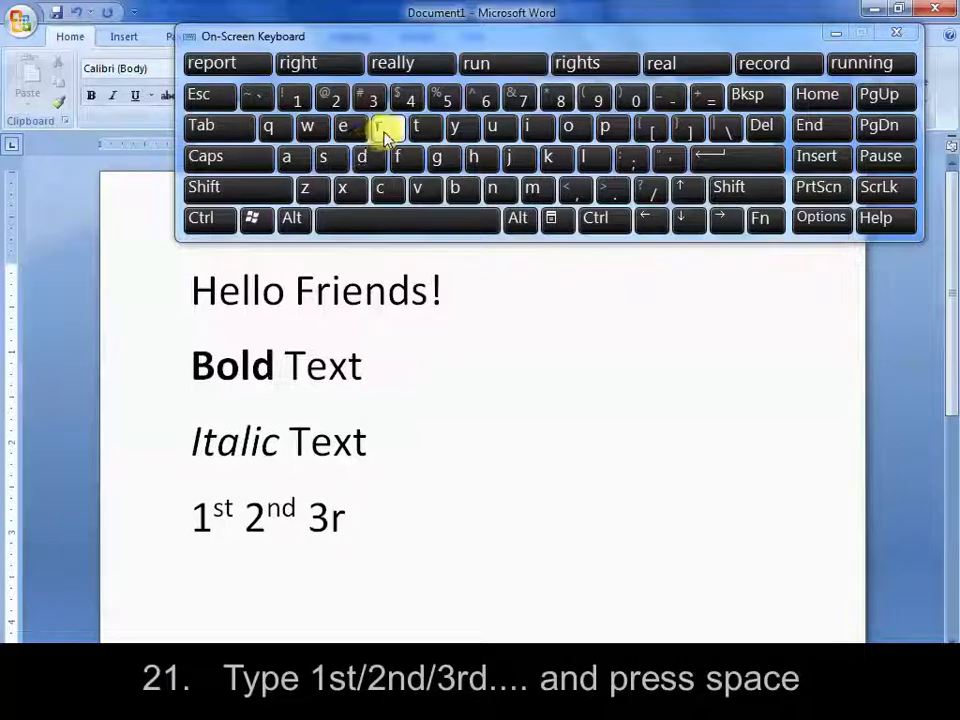
{"action": "left_click", "coordinate": [362, 157]}
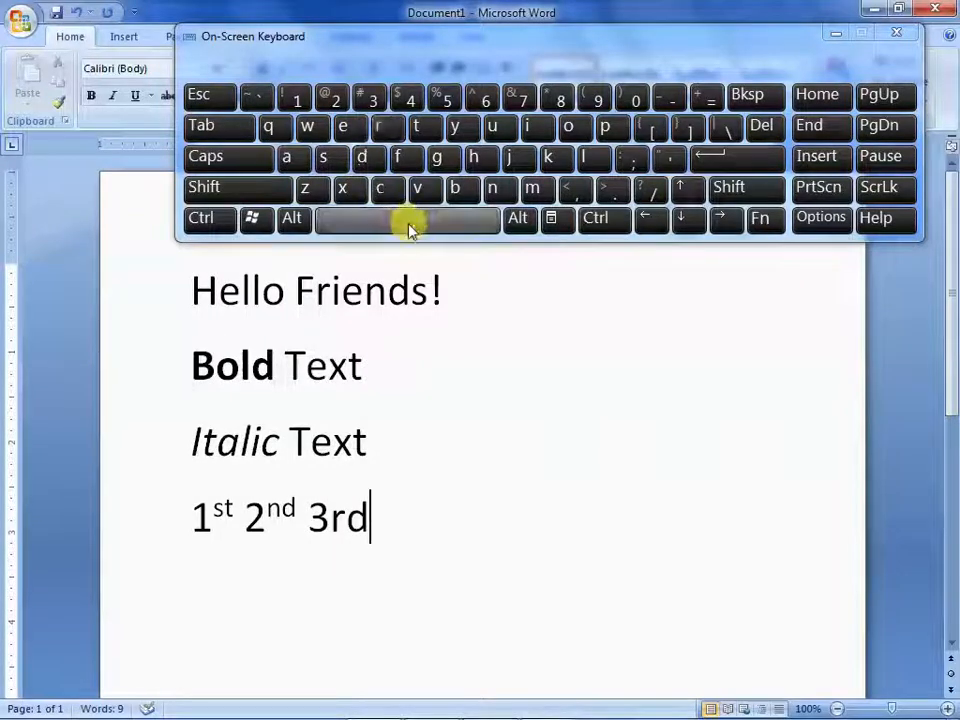
{"action": "left_click", "coordinate": [413, 222]}
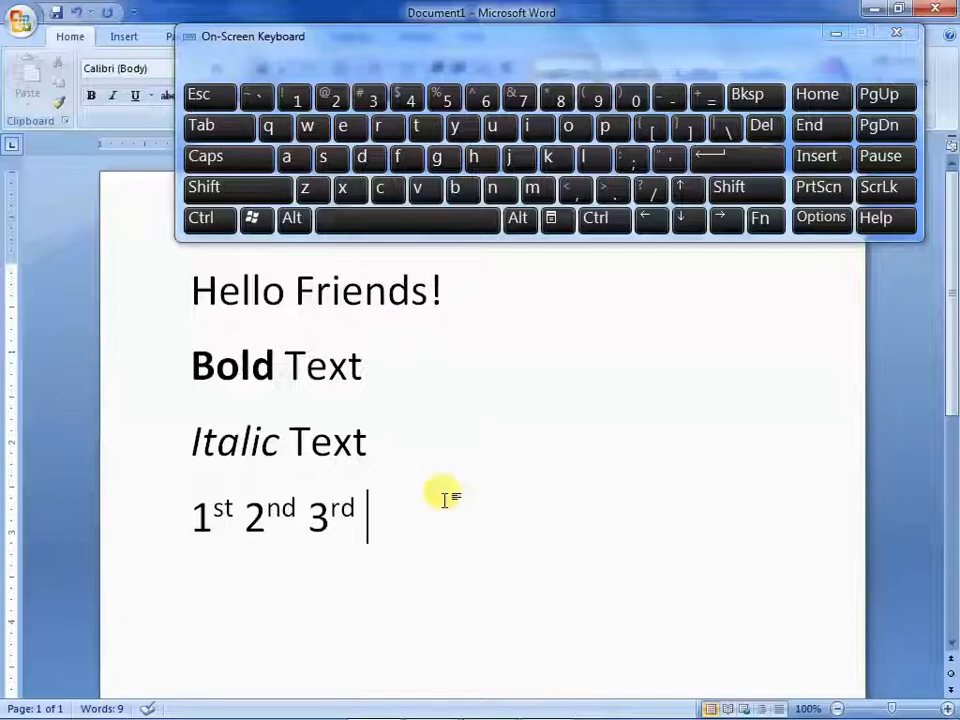
Enter "500 1/2" on a new line below the ordinals, with the fraction auto-formatted as the single character ½
{"action": "left_click", "coordinate": [742, 162]}
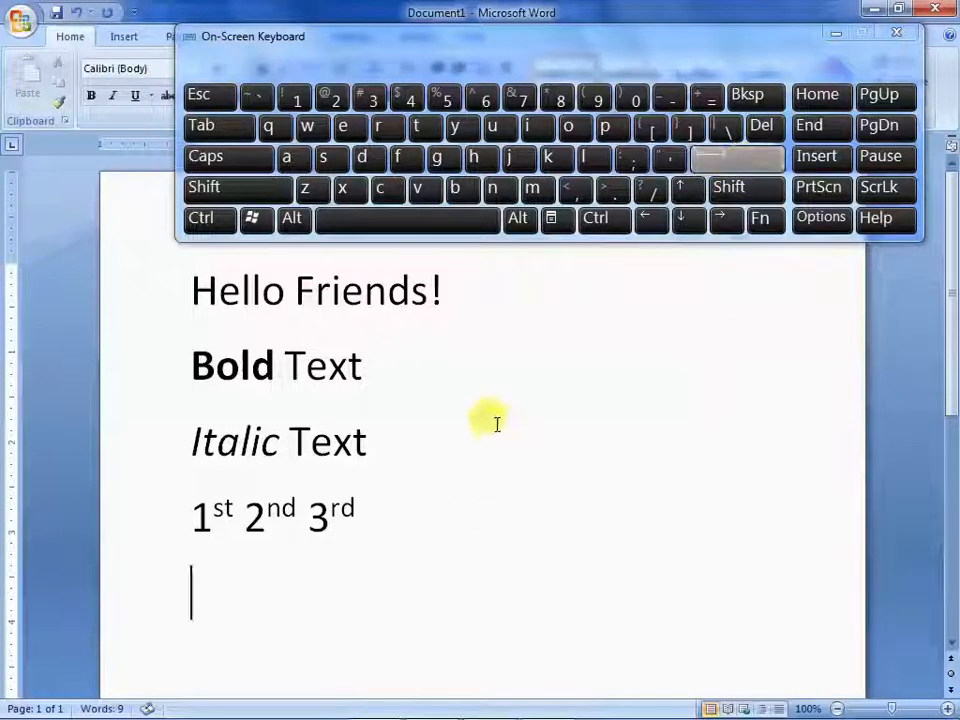
{"action": "left_click", "coordinate": [445, 99]}
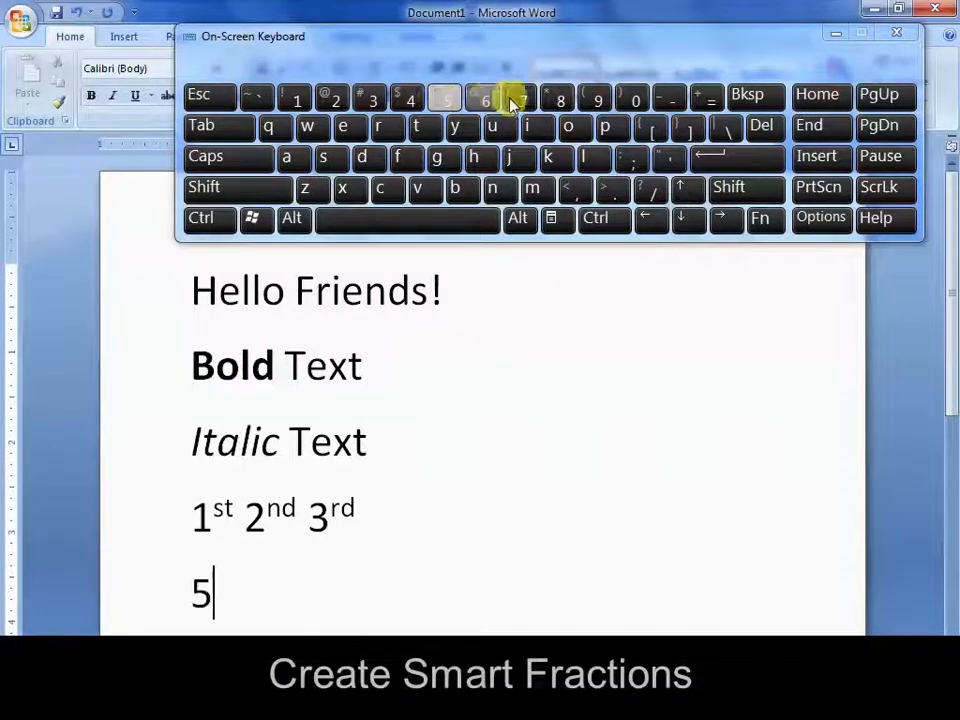
{"action": "double_click", "coordinate": [634, 98]}
{"action": "left_click", "coordinate": [397, 227]}
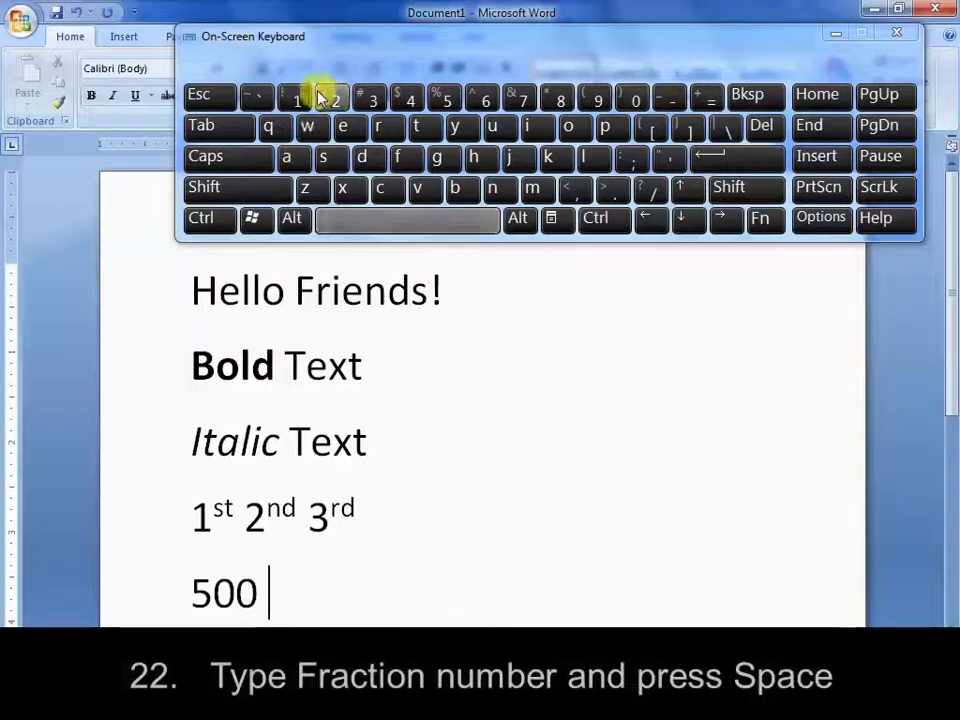
{"action": "left_click", "coordinate": [297, 99]}
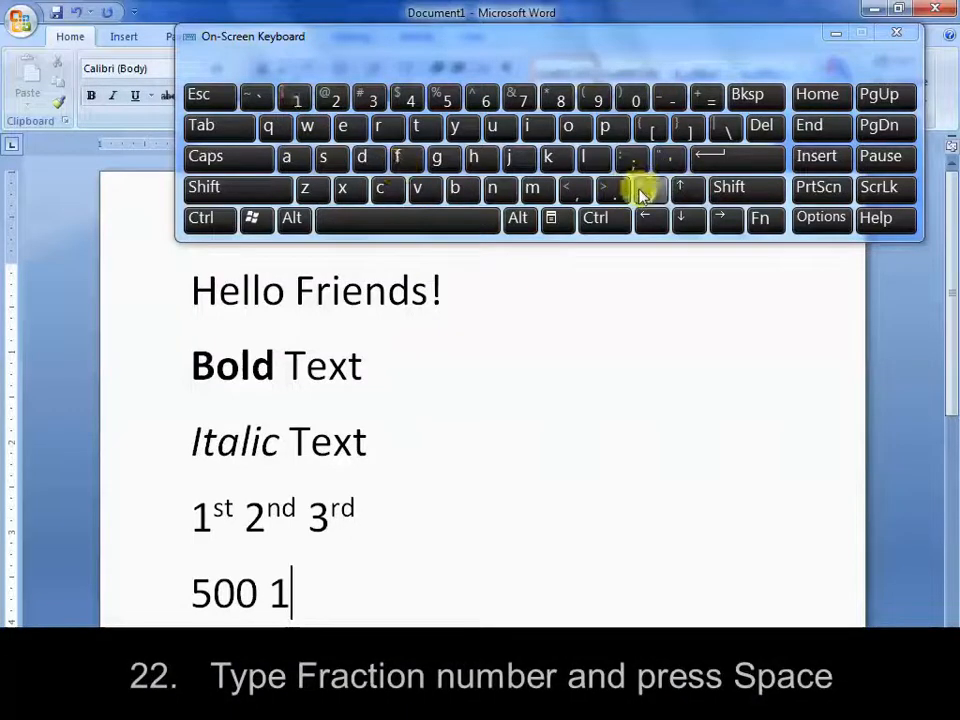
{"action": "left_click", "coordinate": [648, 190]}
{"action": "left_click", "coordinate": [325, 98]}
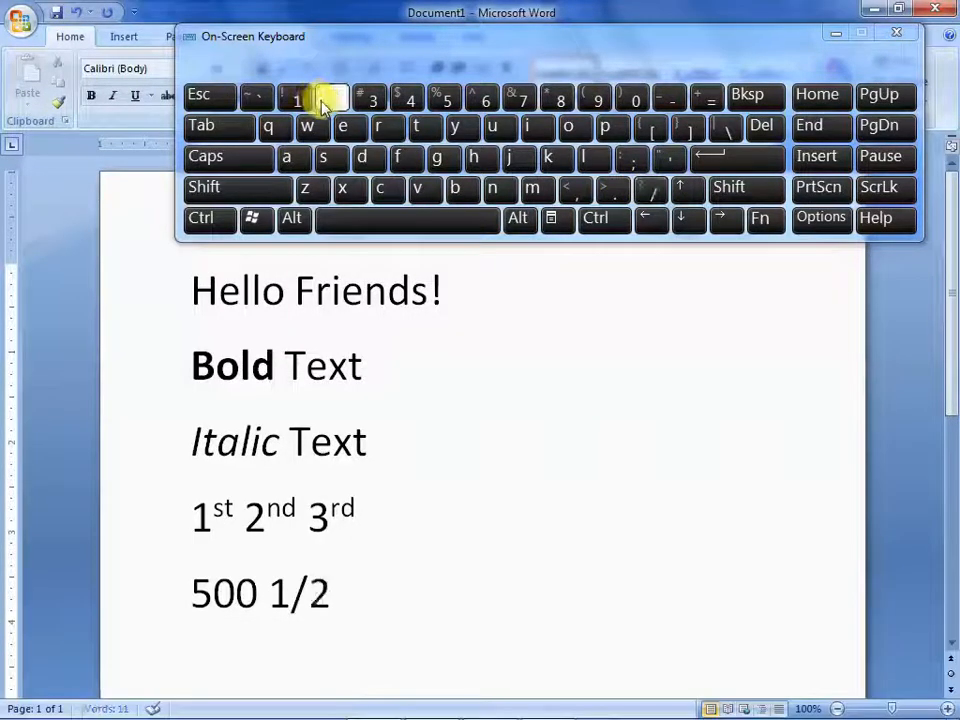
{"action": "left_click", "coordinate": [402, 223]}
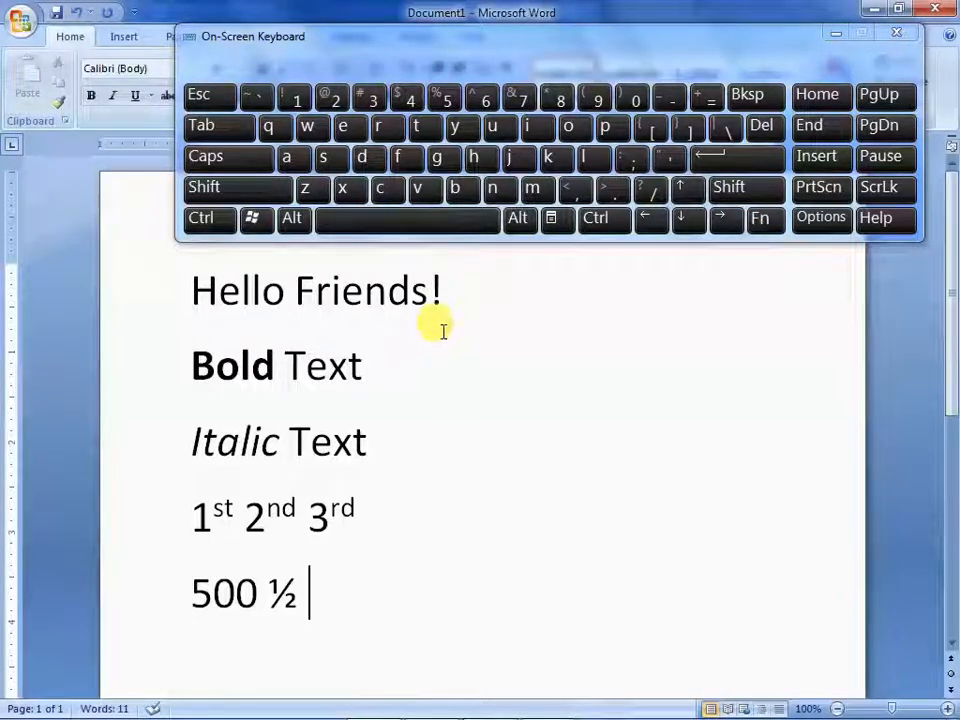
Add a person's first and last name on a new line below the fraction, joined by a long dash made from two hyphens
{"action": "left_click_drag", "start_coordinate": [536, 243], "coordinate": [540, 256]}
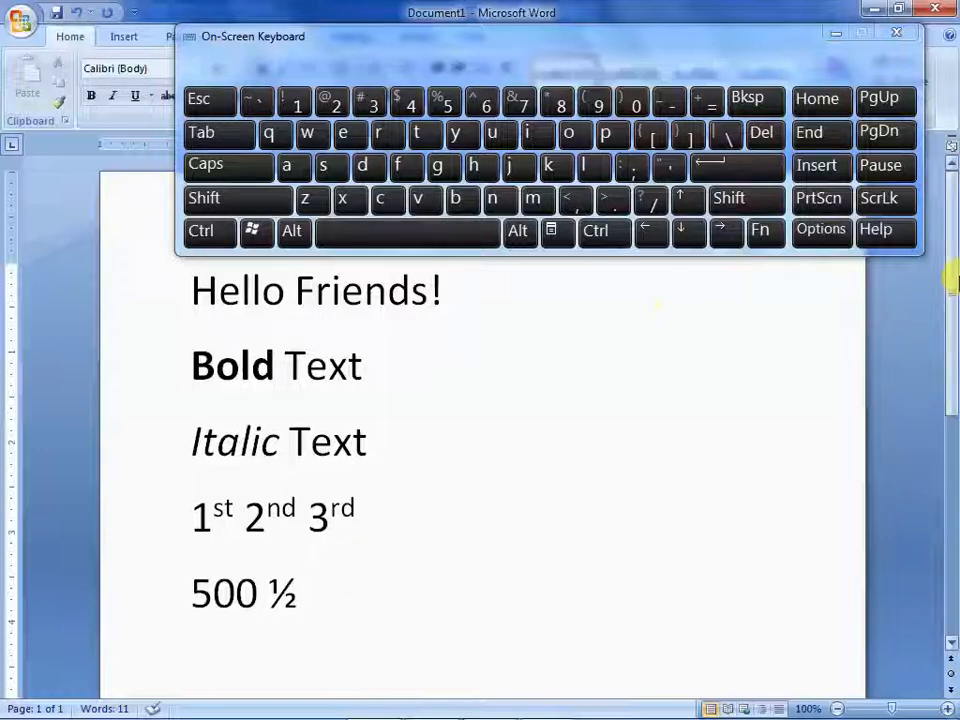
{"action": "left_click_drag", "start_coordinate": [948, 272], "coordinate": [782, 347]}
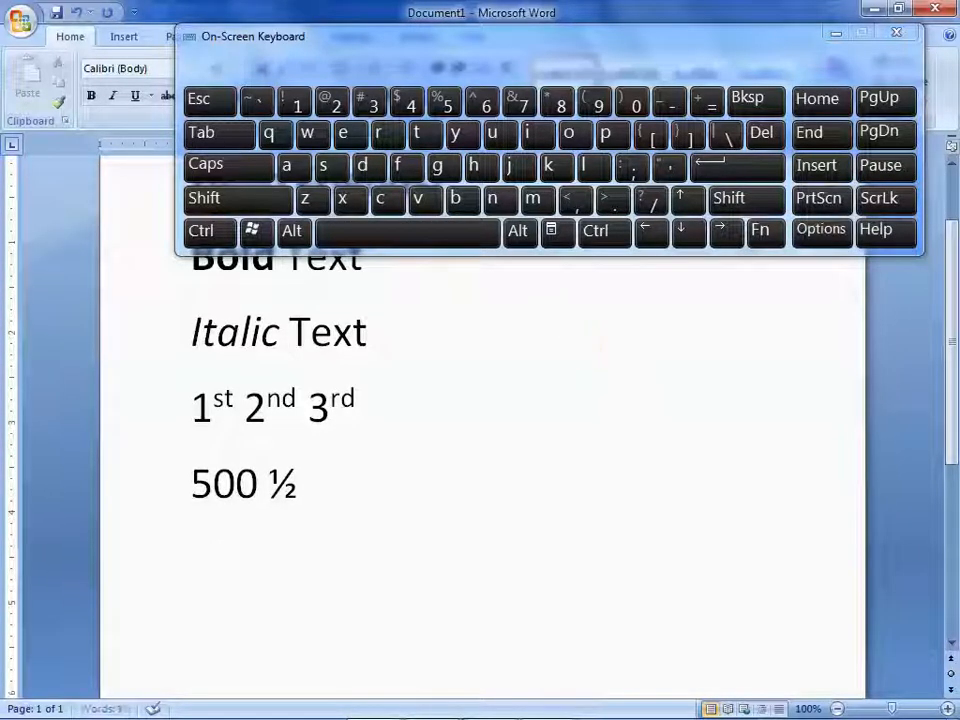
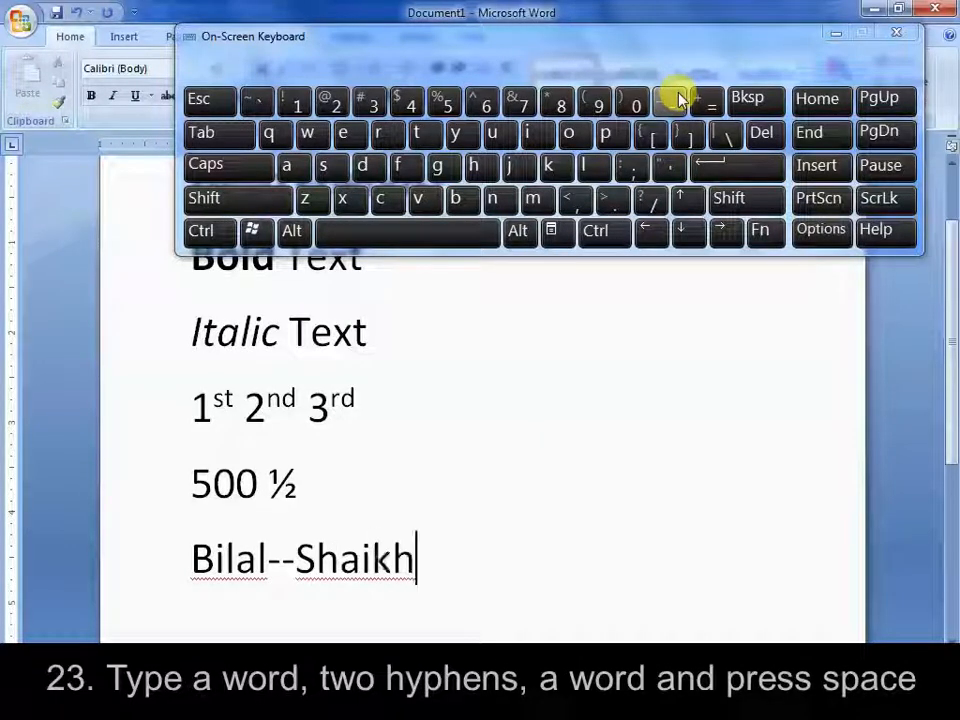
{"action": "left_click", "coordinate": [424, 232]}
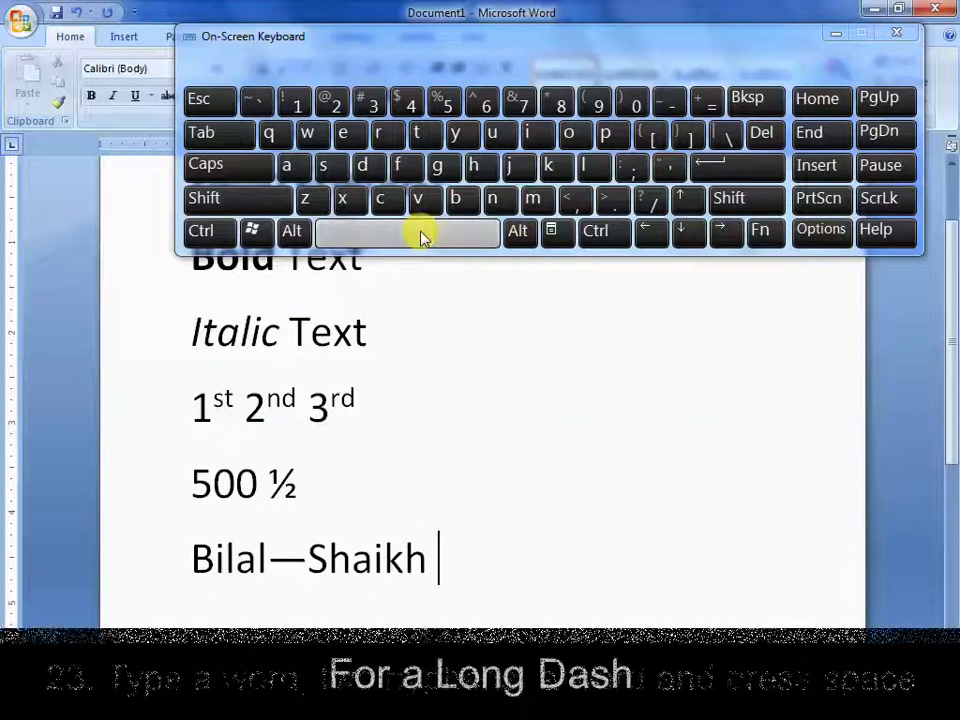
{"action": "double_click", "coordinate": [275, 562]}
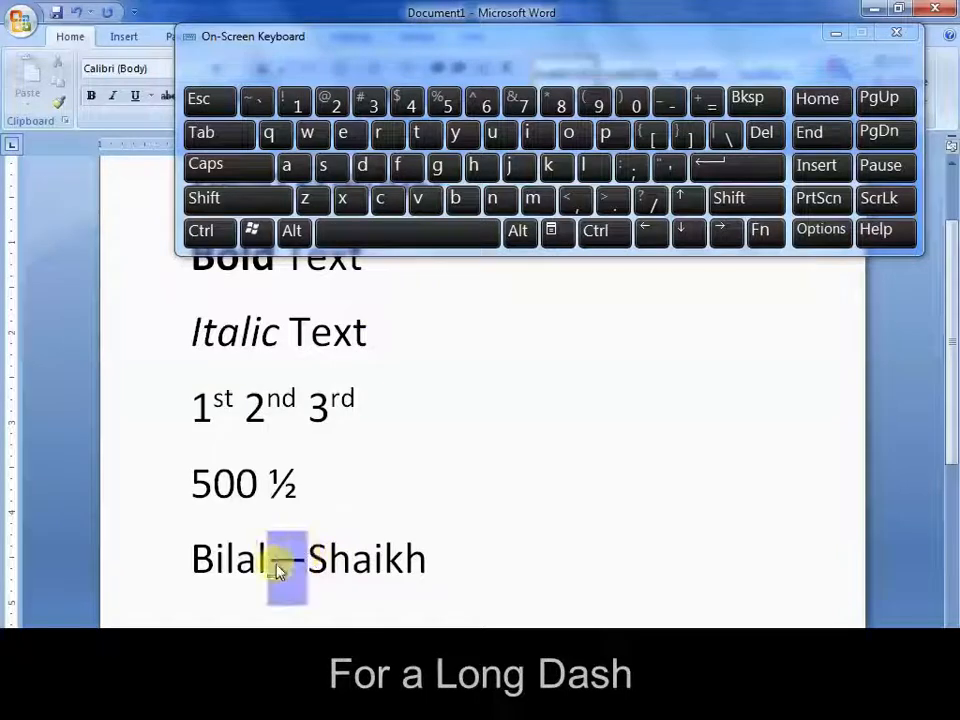
{"action": "left_click", "coordinate": [626, 558]}
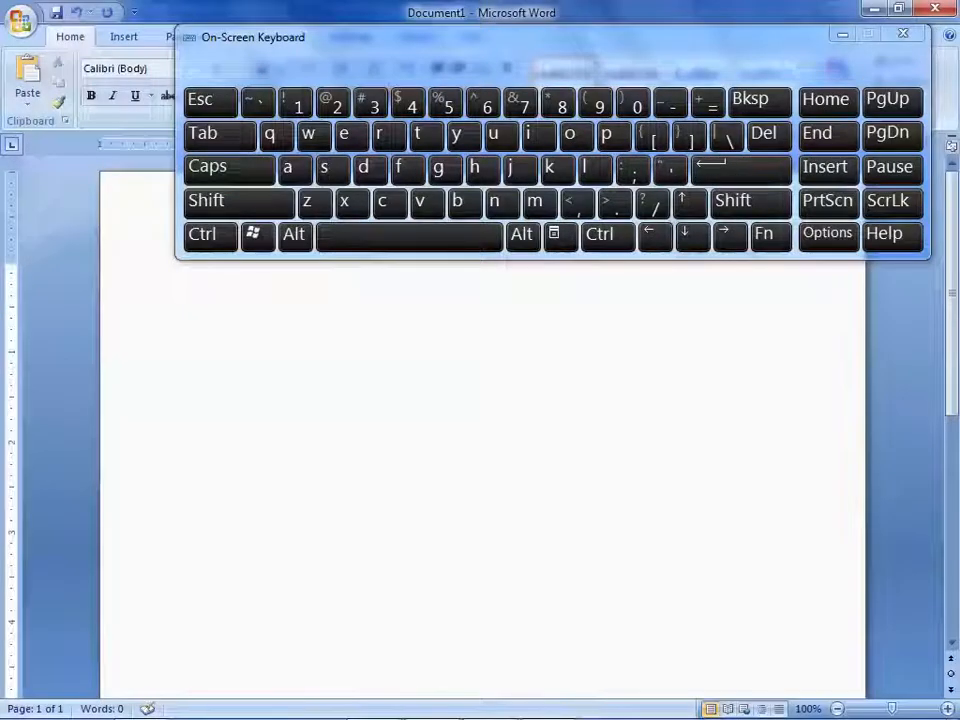
Enter the bold heading "Bulleted List" in the empty document with the pattern "*Bulleted List*" and start a new line below it
{"action": "type", "text": "*Bu"}
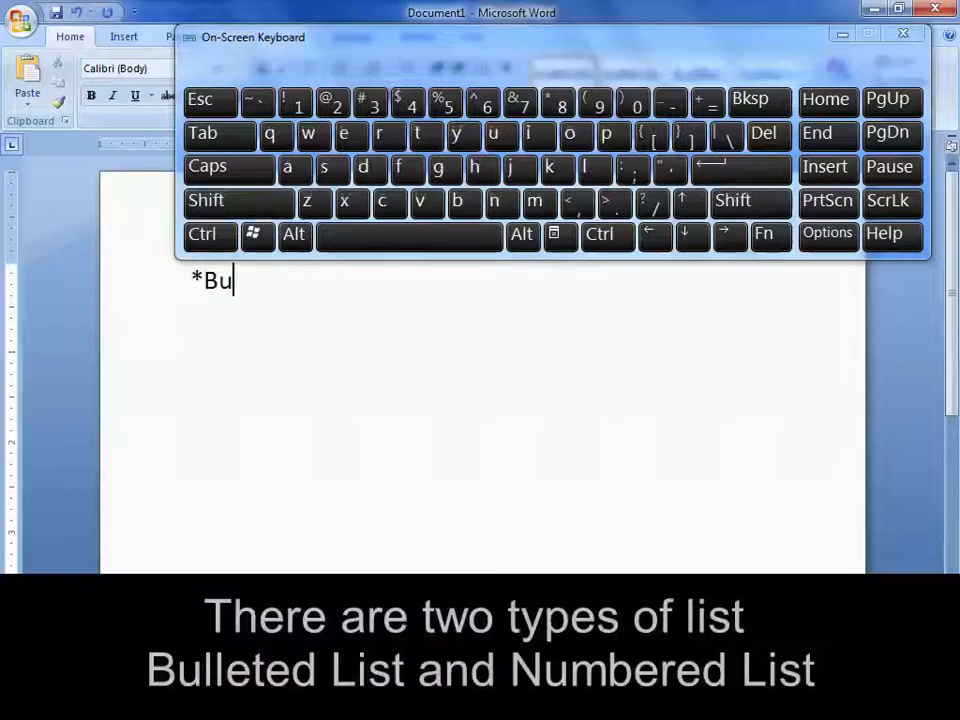
{"action": "type", "text": "lleted List*"}
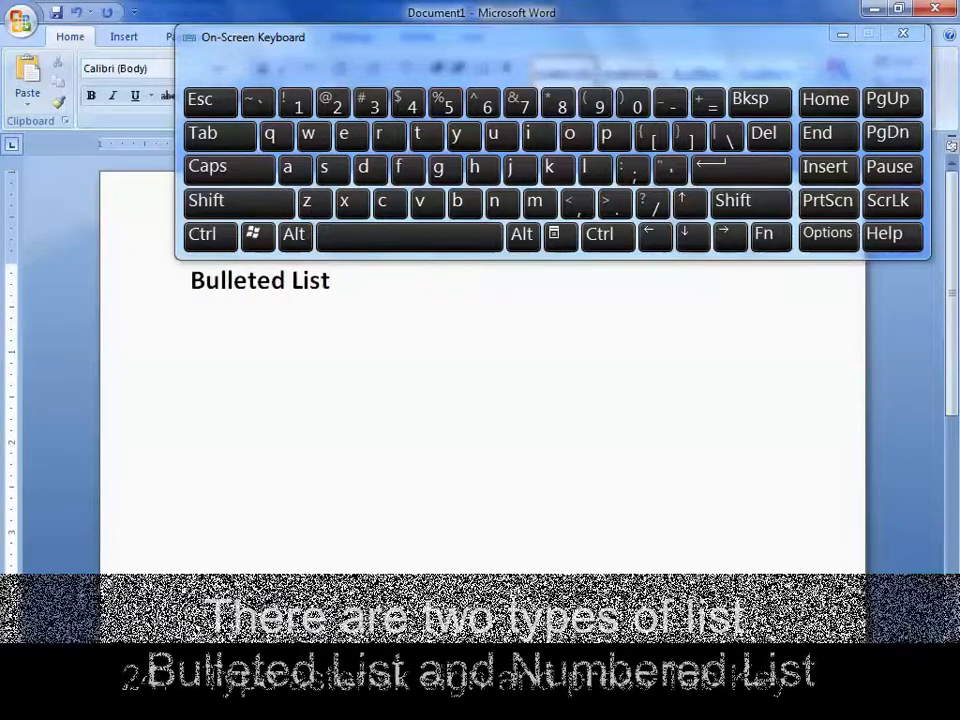
{"action": "key", "text": "Return"}
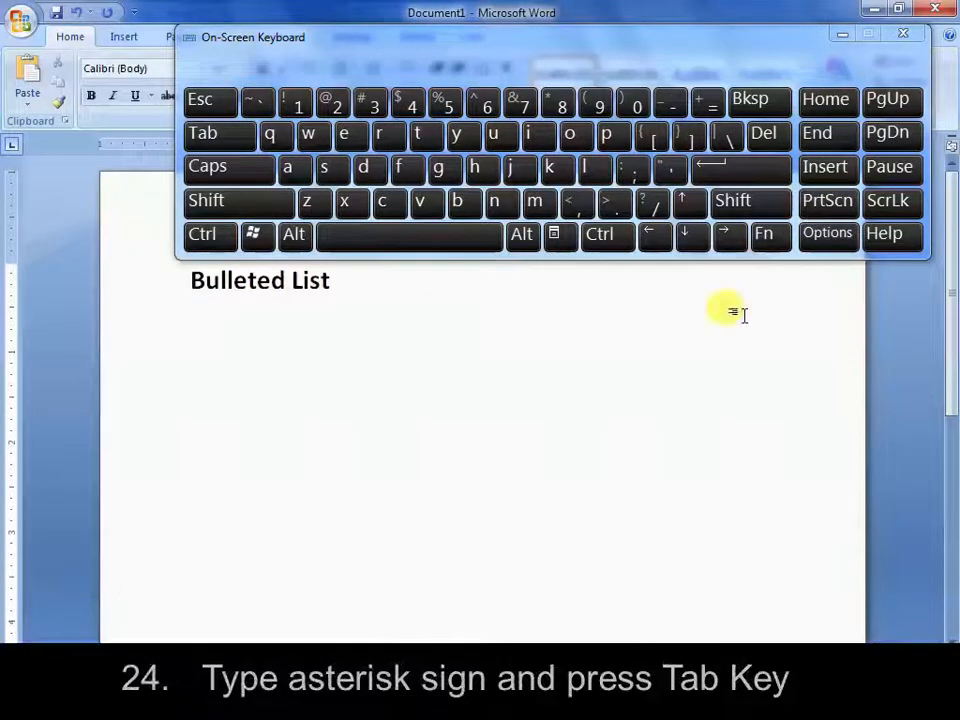
Create a dot-bulleted list below the heading from an asterisk and a tab, with two items reading "Text"
{"action": "left_click", "coordinate": [737, 202]}
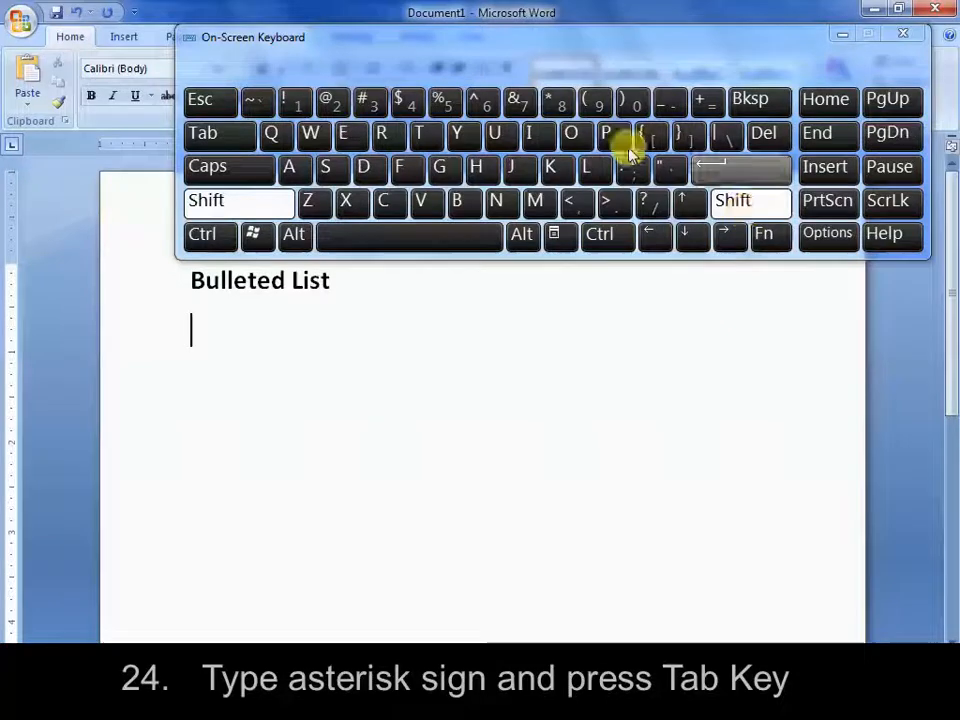
{"action": "left_click", "coordinate": [558, 100]}
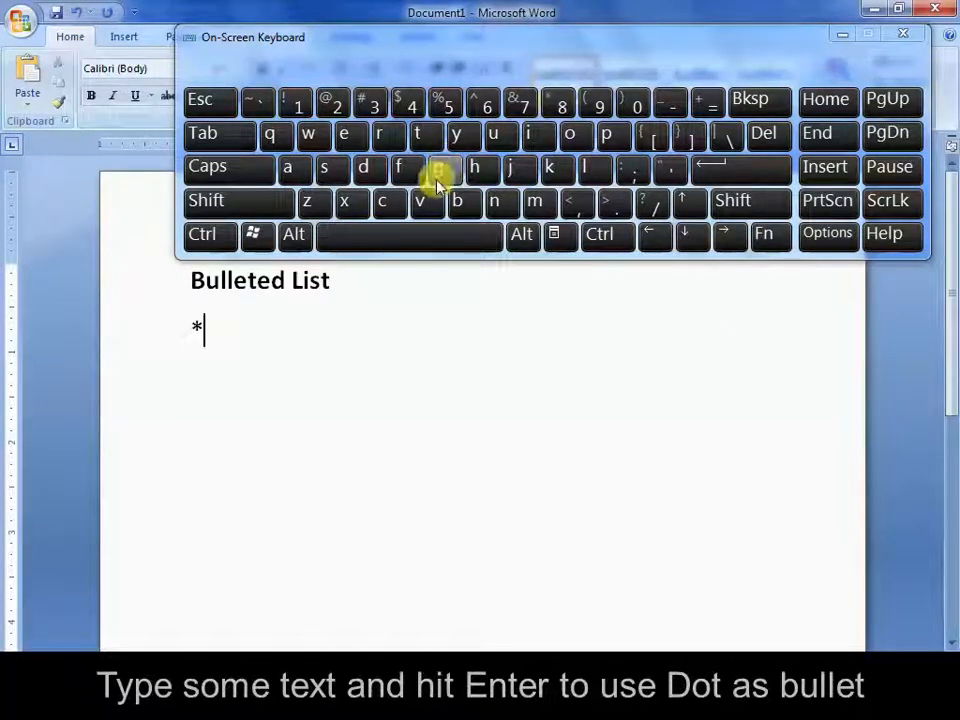
{"action": "left_click", "coordinate": [228, 133]}
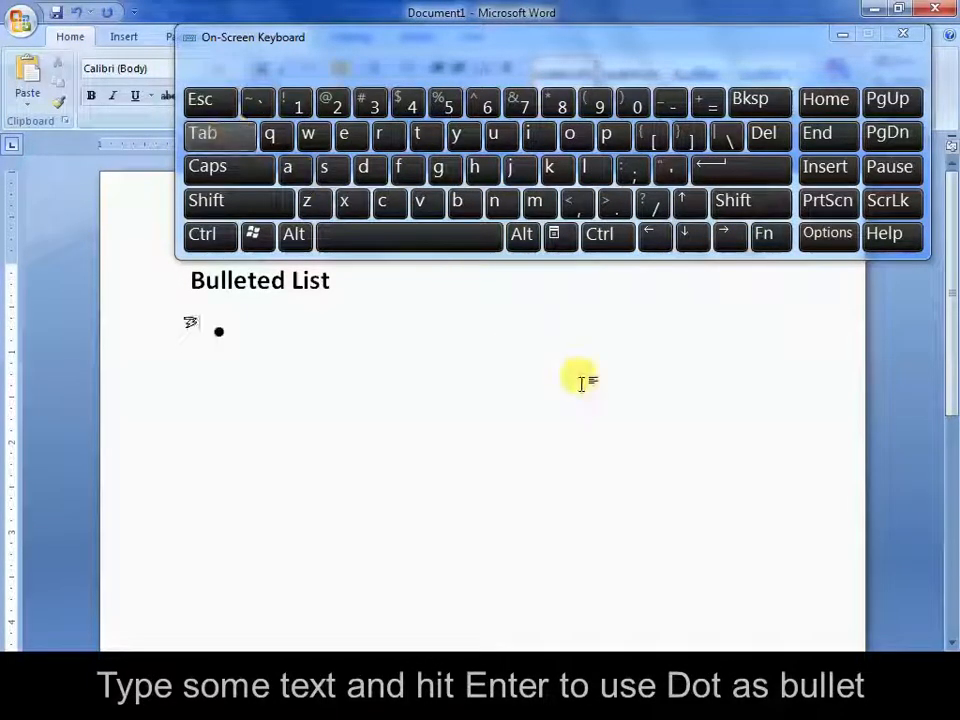
{"action": "type", "text": "Text"}
{"action": "key", "text": "Return"}
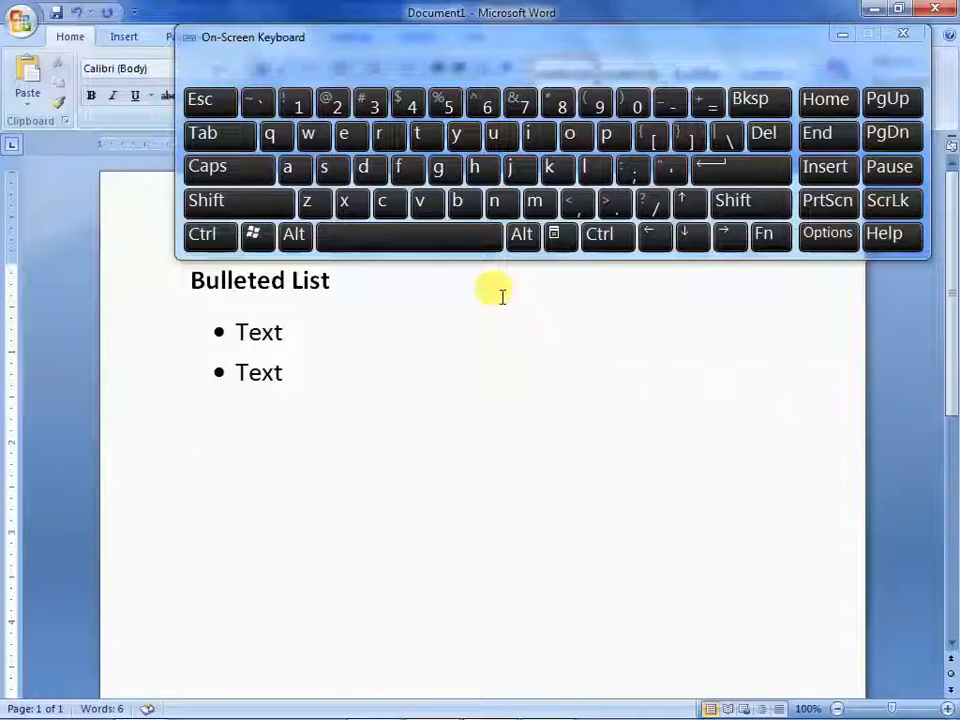
Add a hyphen-bulleted list below the dot bullets from a hyphen and a tab, with two items reading "List", and end the list
{"action": "left_click", "coordinate": [665, 104]}
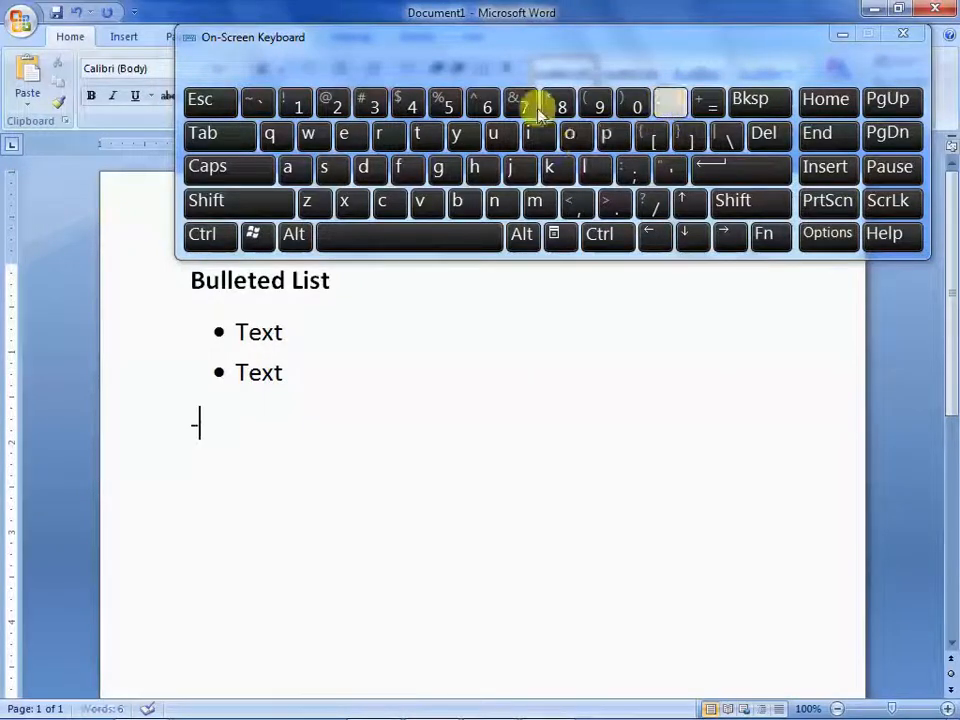
{"action": "left_click", "coordinate": [231, 135]}
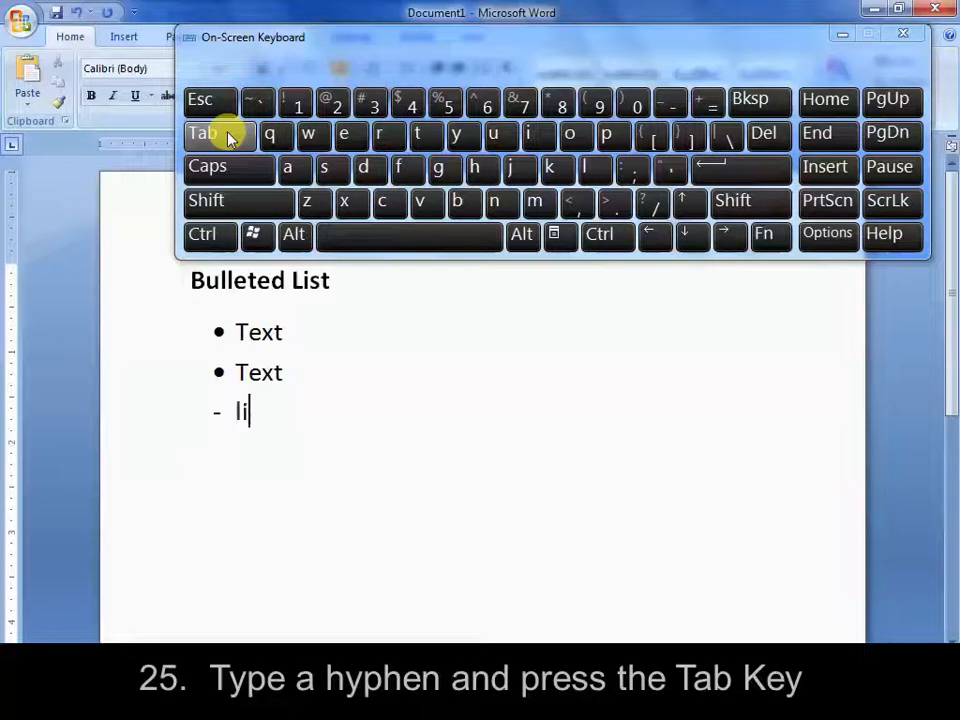
{"action": "left_click", "coordinate": [765, 168]}
{"action": "type", "text": "l"}
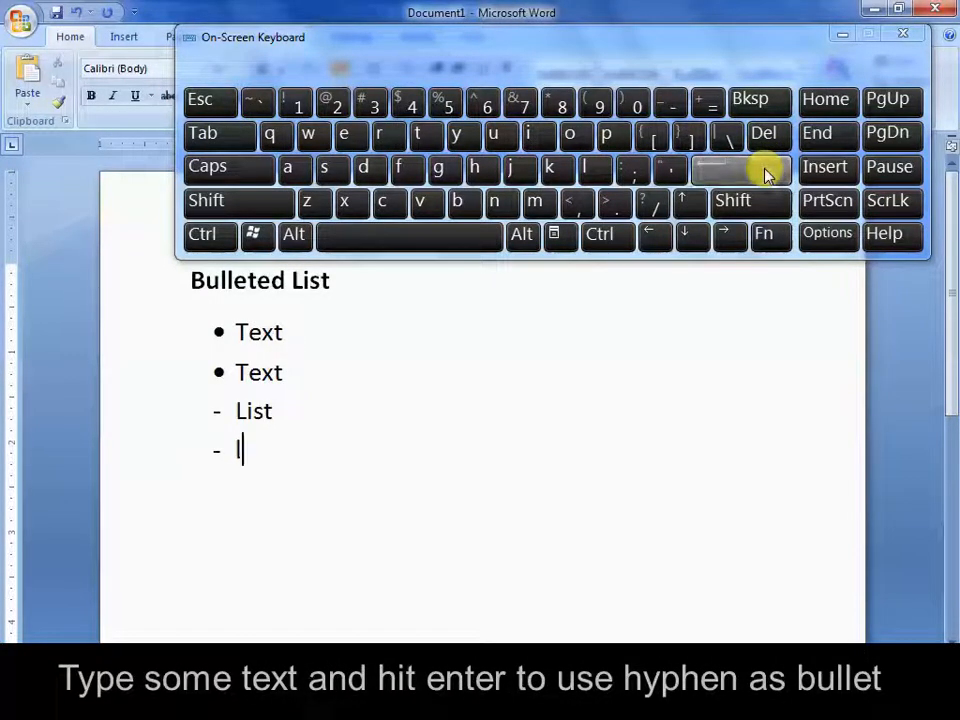
{"action": "type", "text": "ist"}
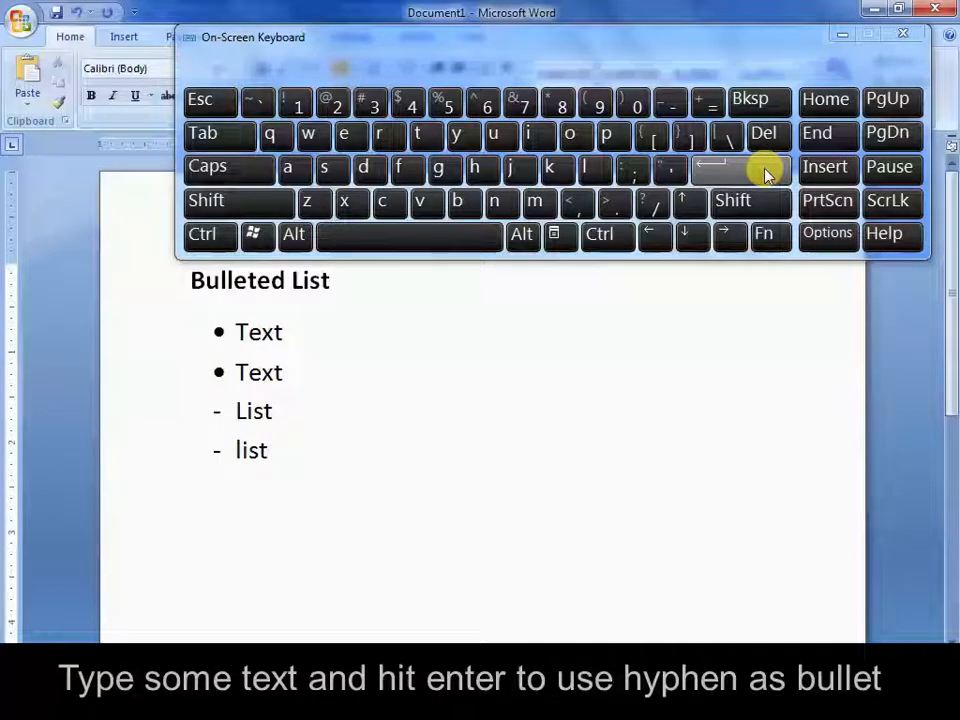
{"action": "left_click", "coordinate": [762, 171]}
{"action": "left_click", "coordinate": [762, 171]}
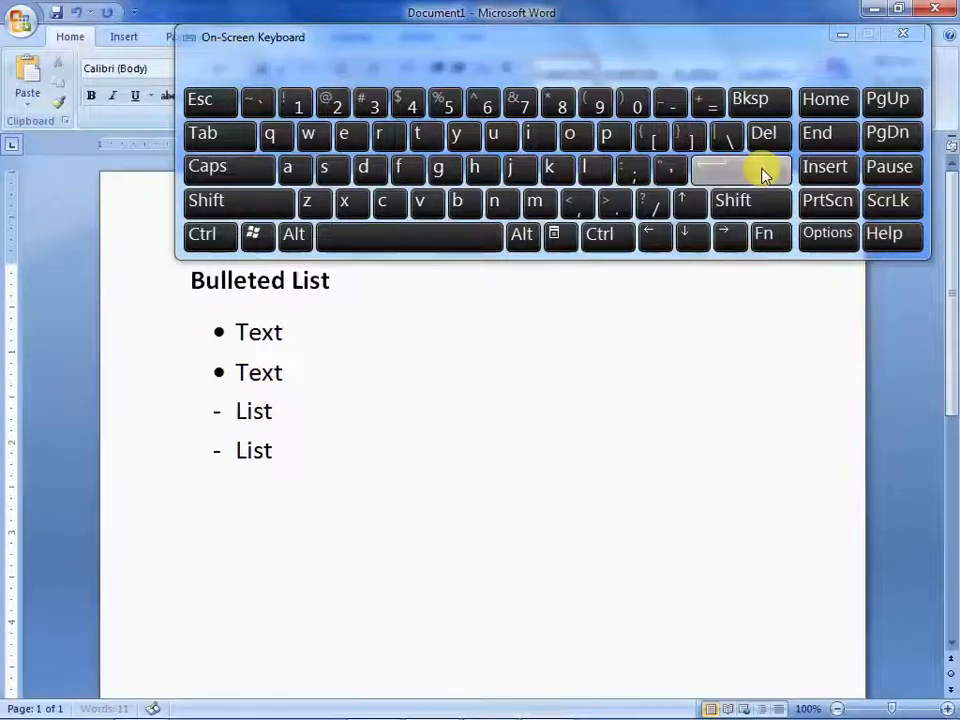
Add an arrowhead-bulleted list below the hyphen items from ">" and a tab, with the items "Words" and "Text"
{"action": "left_click", "coordinate": [255, 205]}
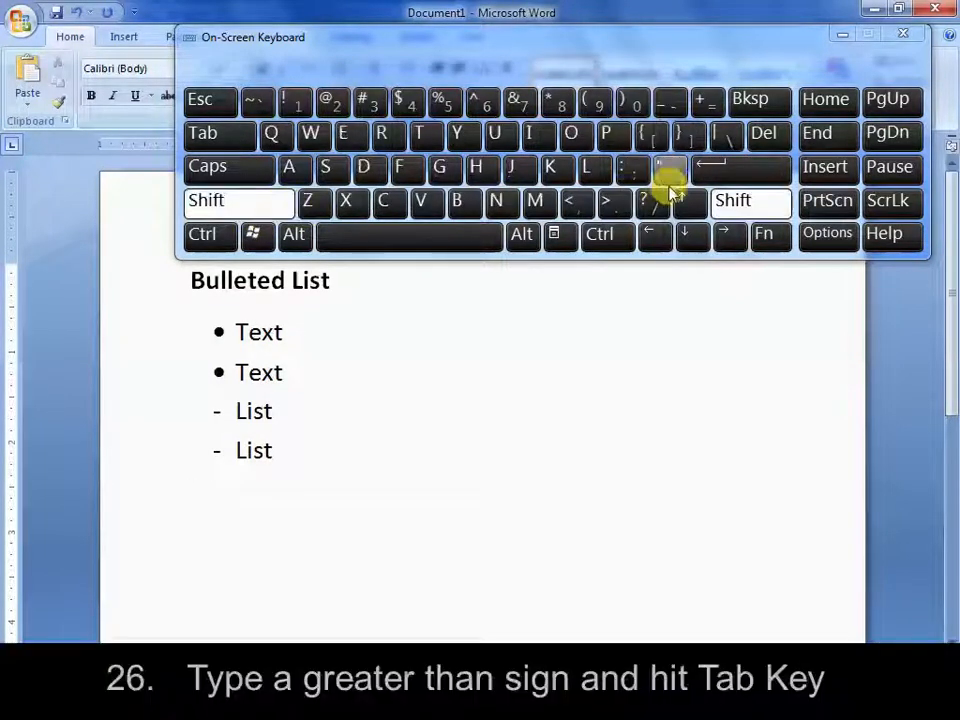
{"action": "left_click", "coordinate": [617, 207]}
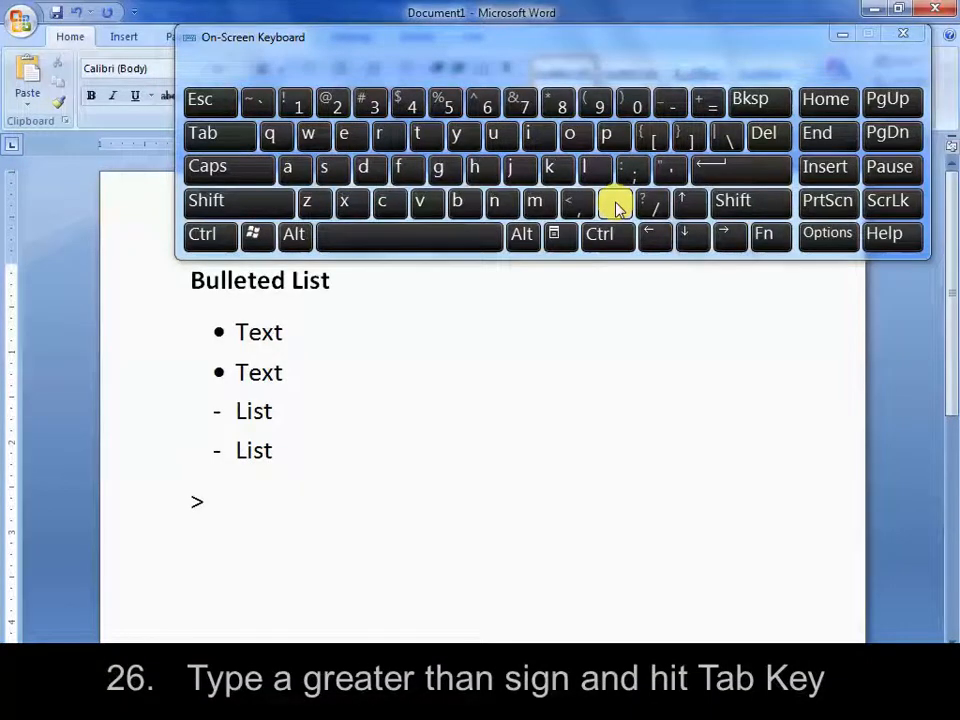
{"action": "left_click", "coordinate": [233, 139]}
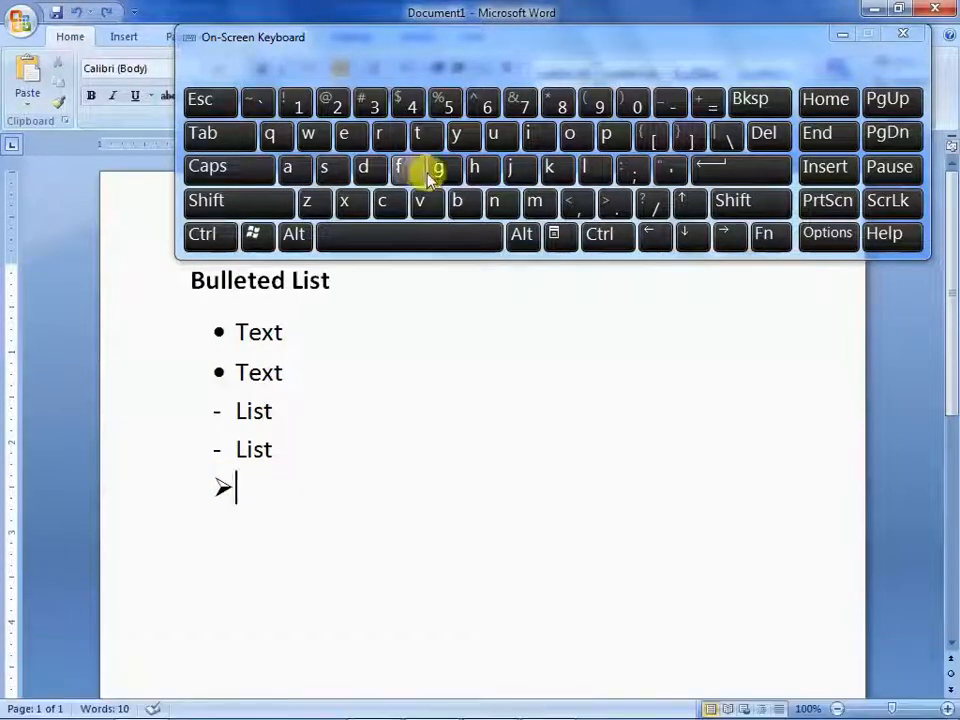
{"action": "type", "text": "Words"}
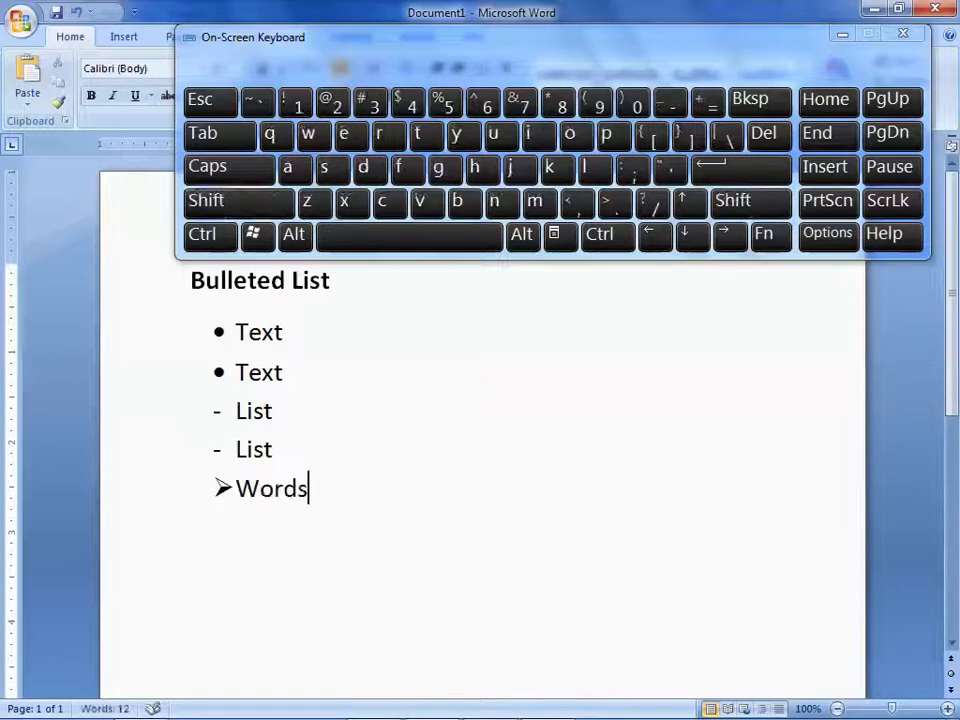
{"action": "type", "text": "te"}
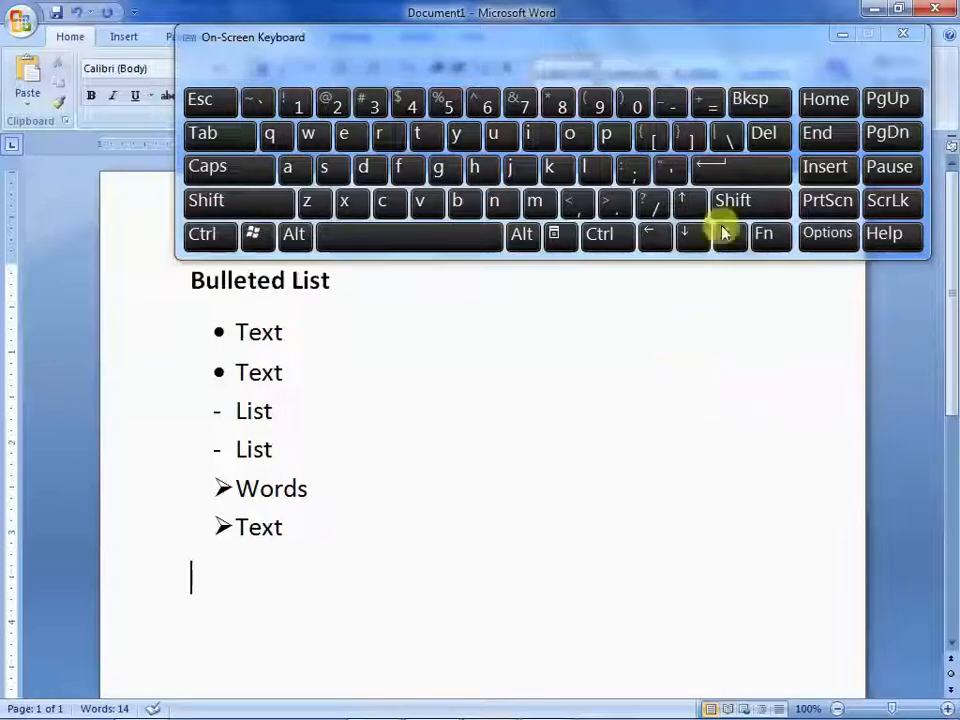
Add an arrow-bulleted list below the arrowhead items from "==>" and a tab, with the items "Arrow" and "Arrow 2", and end the list
{"action": "left_click", "coordinate": [713, 102]}
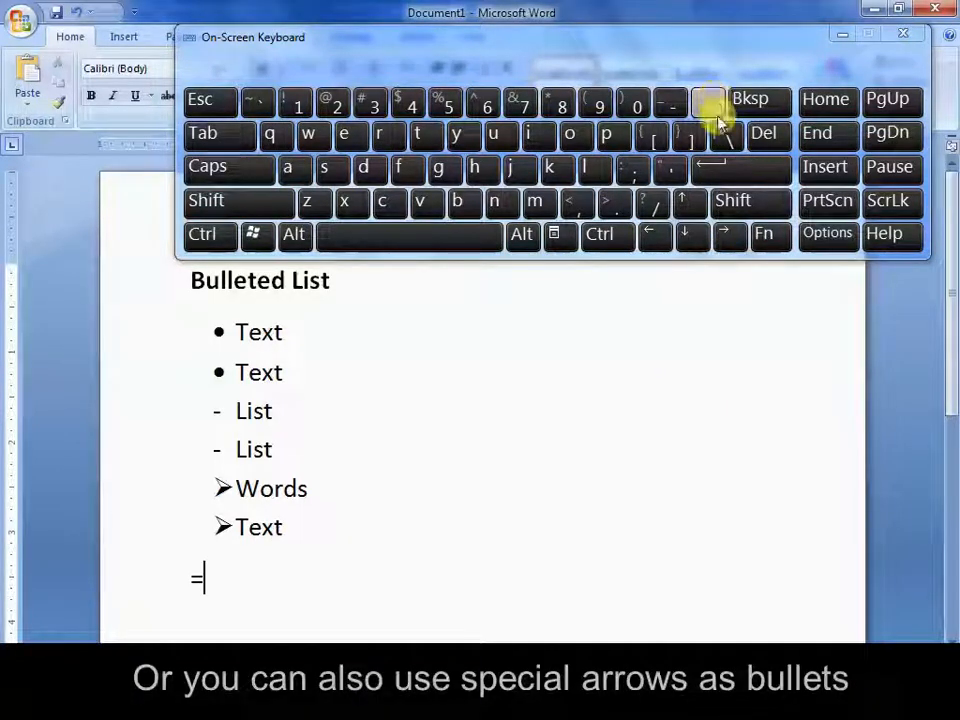
{"action": "left_click", "coordinate": [713, 102]}
{"action": "left_click", "coordinate": [735, 200]}
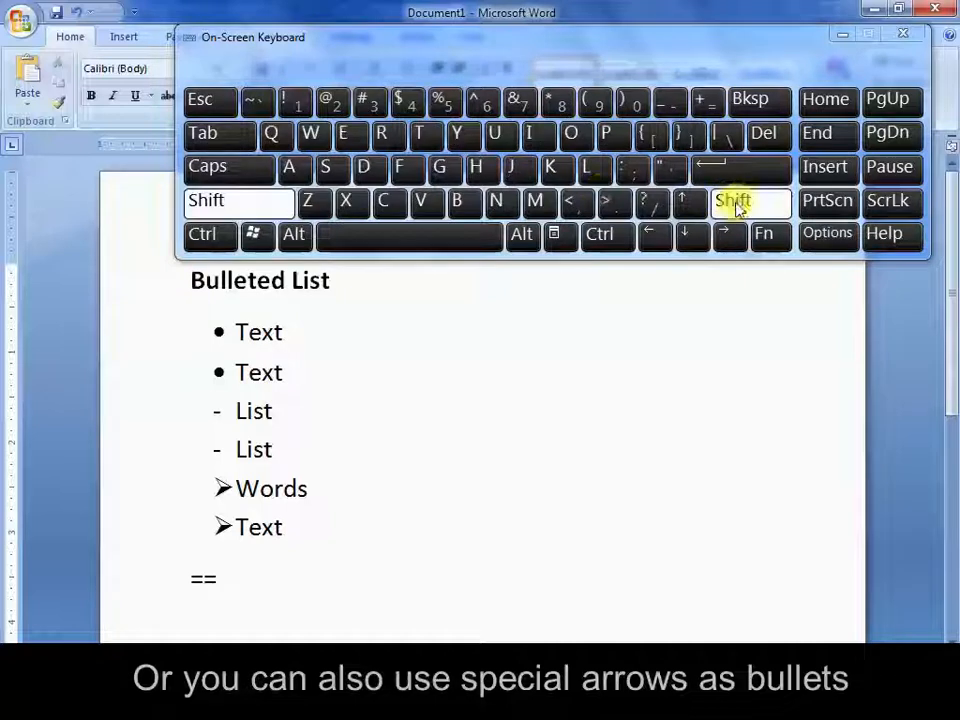
{"action": "left_click", "coordinate": [606, 200]}
{"action": "left_click", "coordinate": [205, 138]}
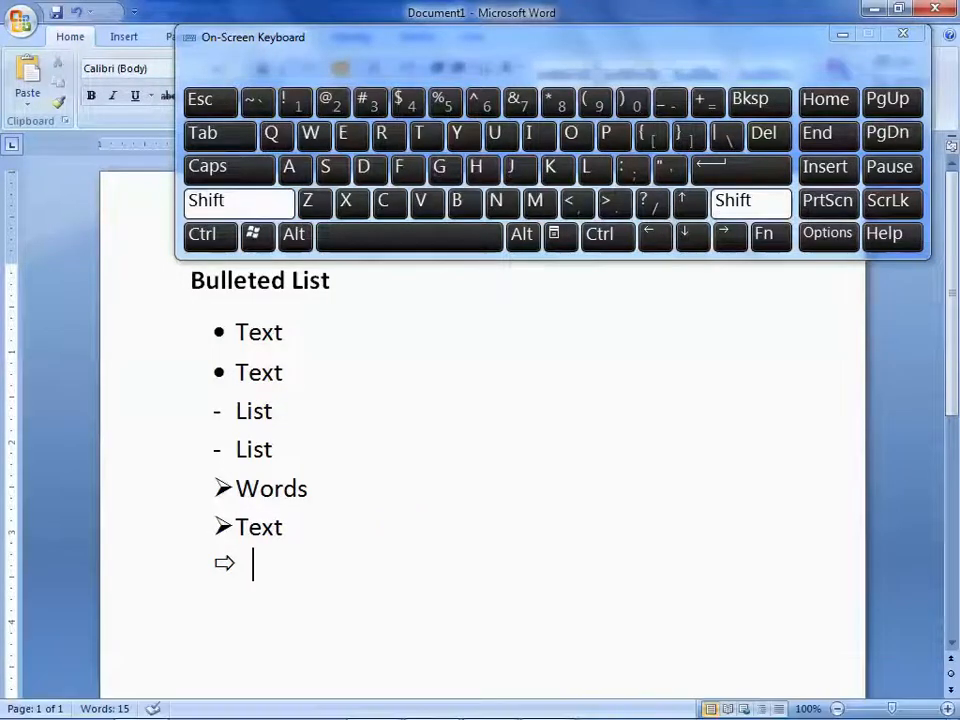
{"action": "type", "text": "Arrow"}
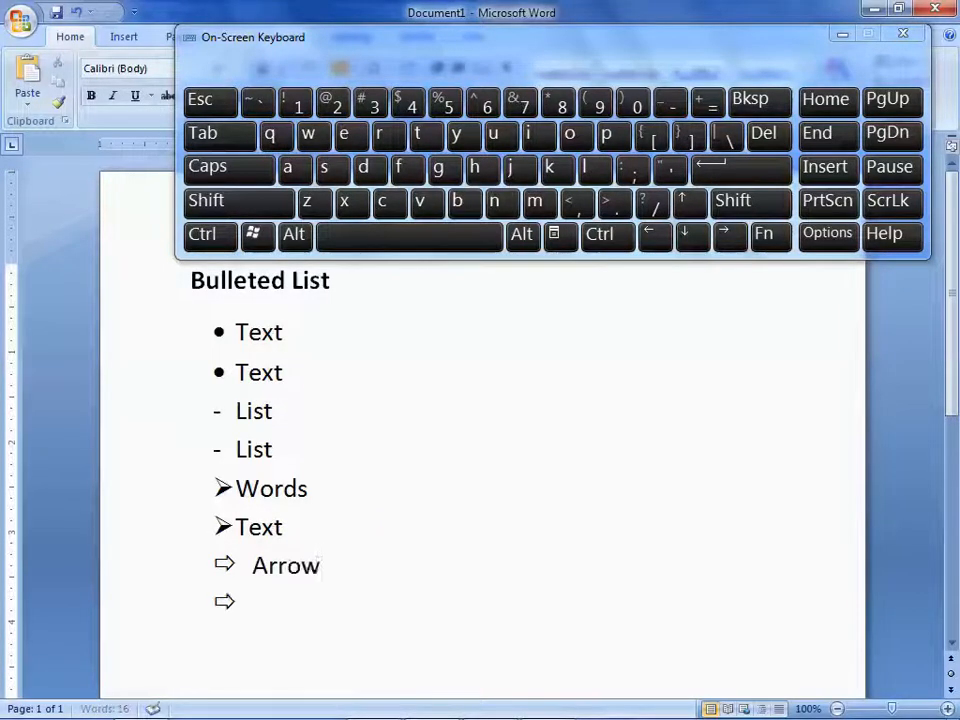
{"action": "type", "text": " 2"}
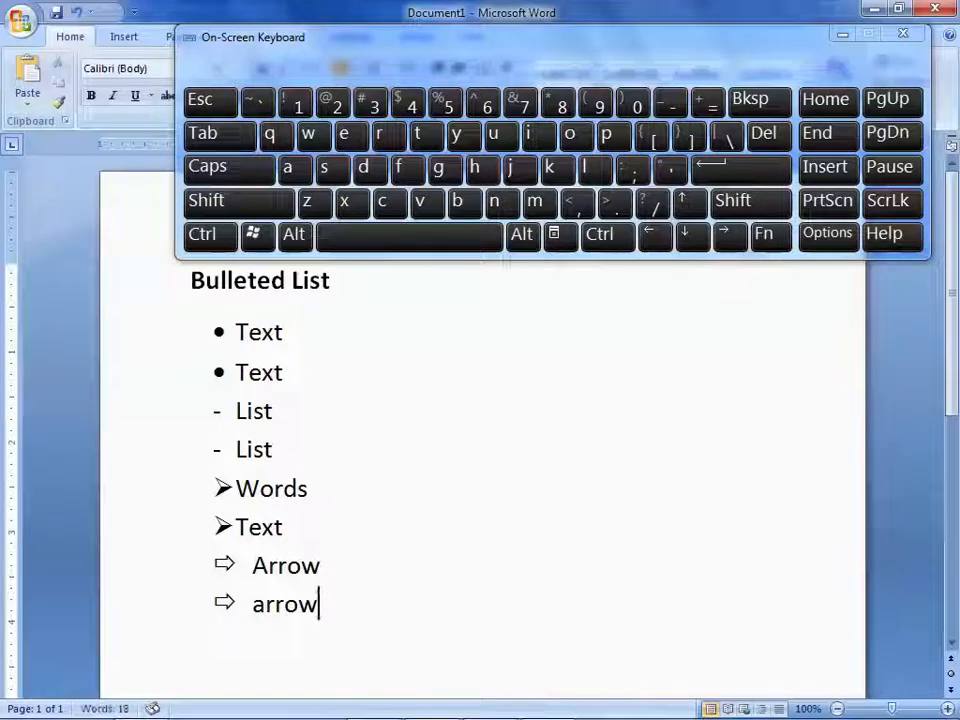
{"action": "key", "text": "Return"}
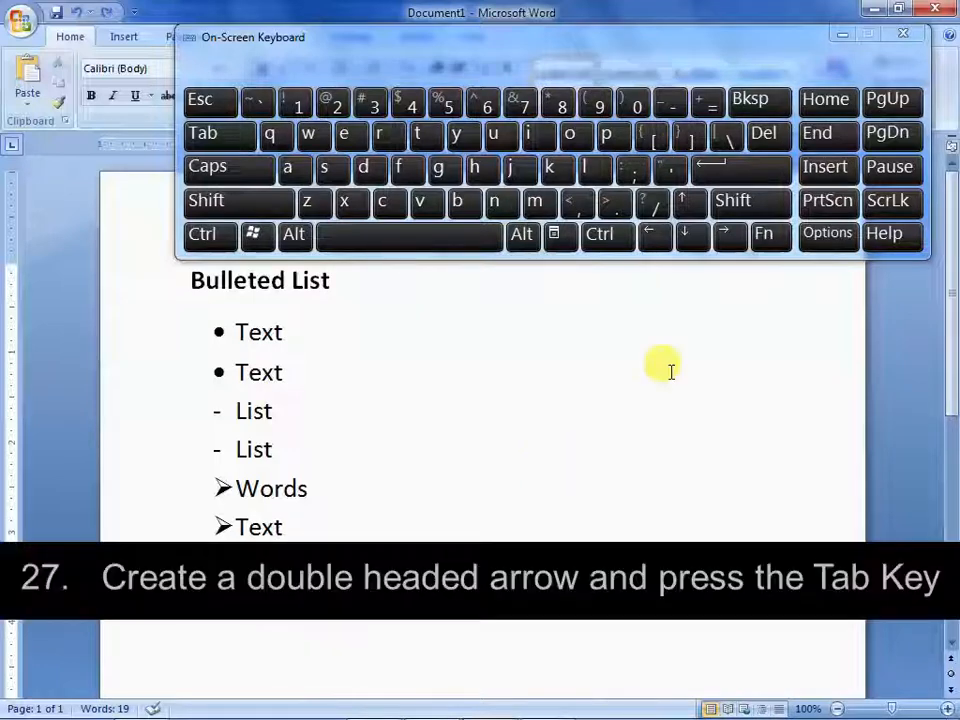
Add a double-headed-arrow list below it from "<=>" and a tab, with a person's first name and surname as its two items
{"action": "type", "text": "<=>"}
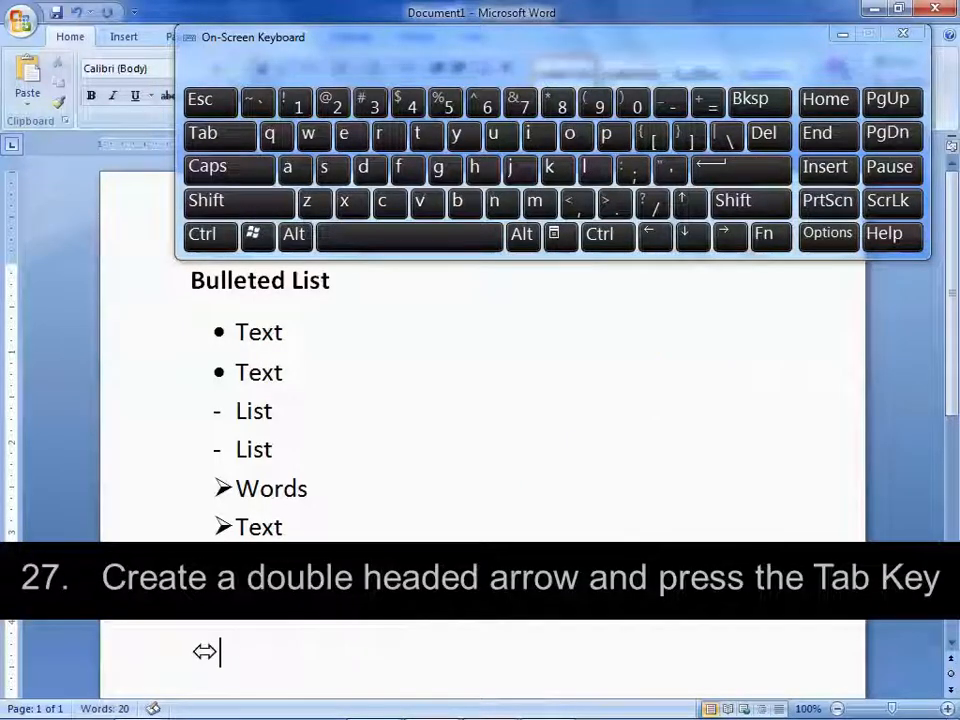
{"action": "key", "text": "Tab"}
{"action": "key", "text": "Return"}
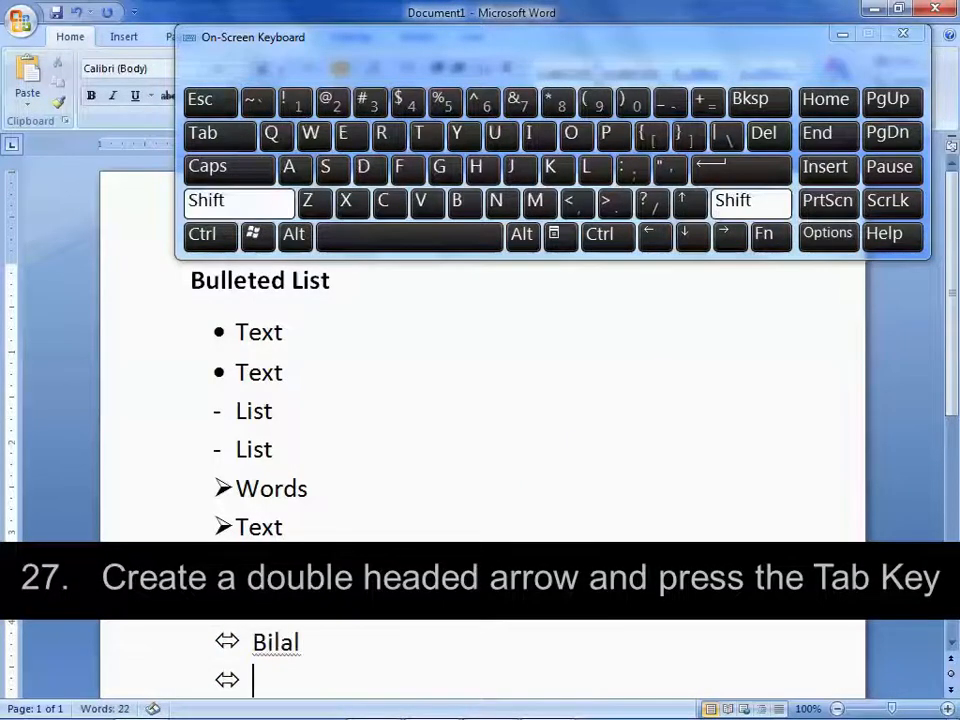
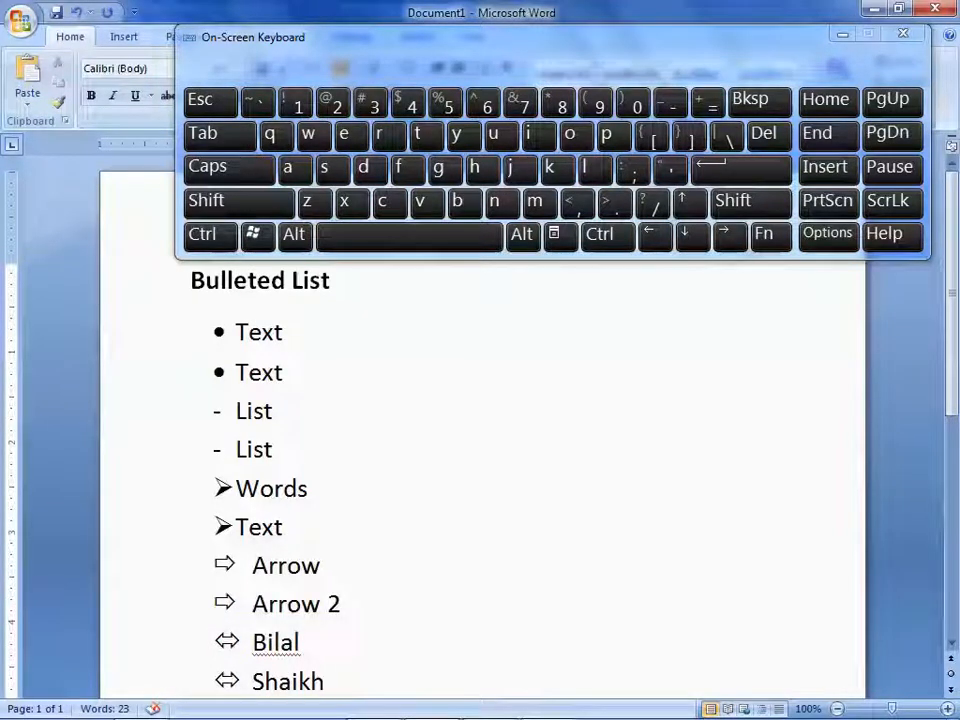
Delete all the bulleted items below the "Bulleted List" heading, along with the leftover empty line
{"action": "key", "text": "shift+Up"}
{"action": "key", "text": "shift+Up"}
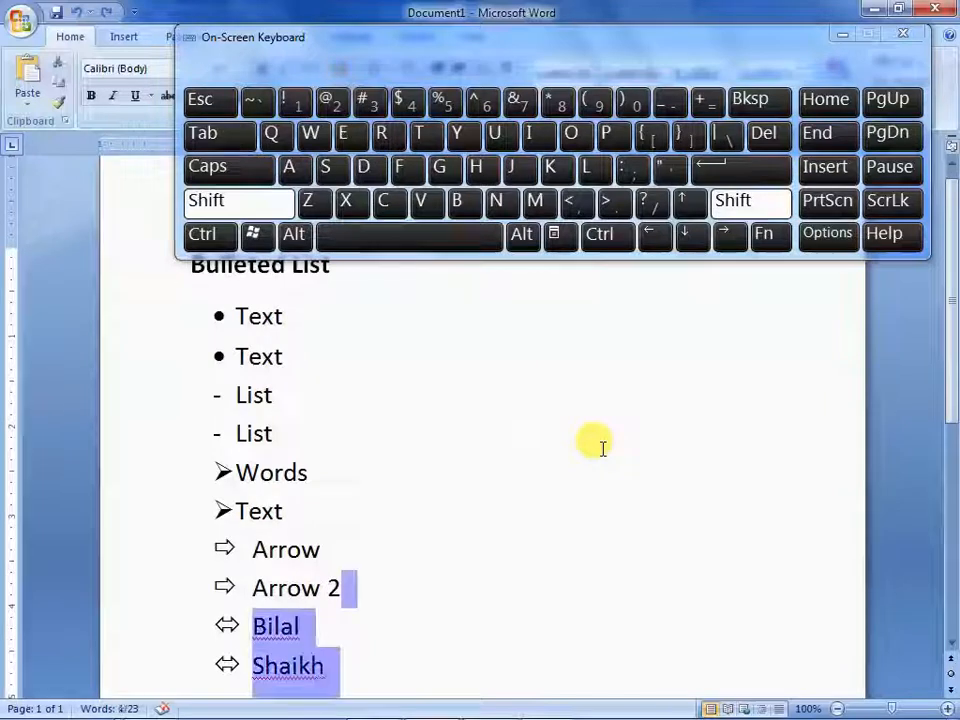
{"action": "key", "text": "shift+Up"}
{"action": "key", "text": "shift+Up"}
{"action": "key", "text": "shift+Up"}
{"action": "key", "text": "shift+Up"}
{"action": "key", "text": "shift+Up"}
{"action": "key", "text": "shift+Up"}
{"action": "key", "text": "shift+Up"}
{"action": "key", "text": "ctrl+shift+Up"}
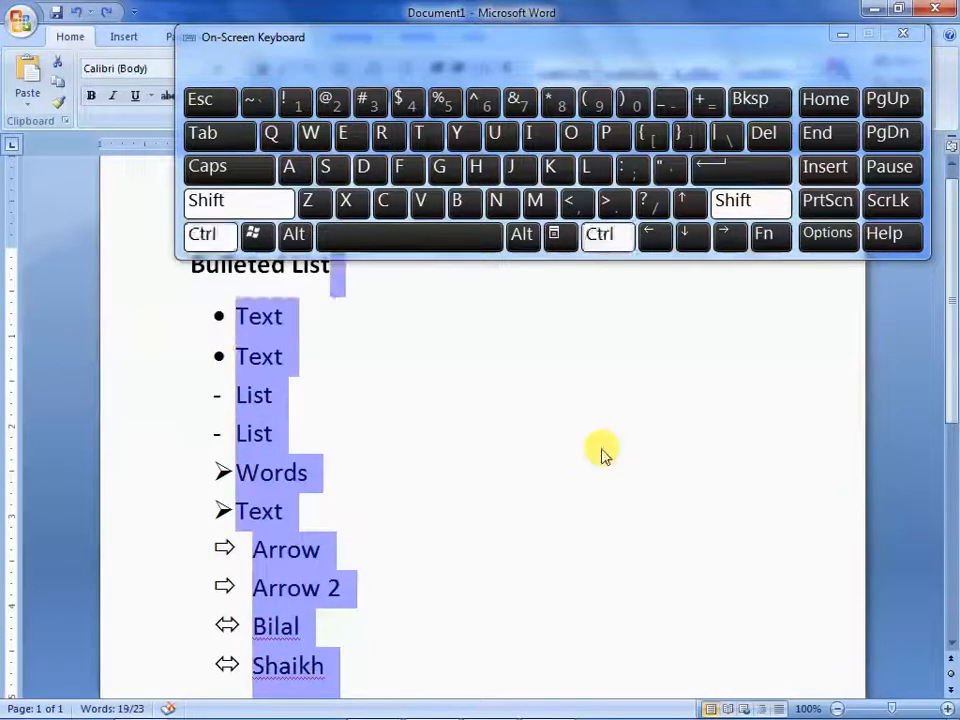
{"action": "key", "text": "Delete"}
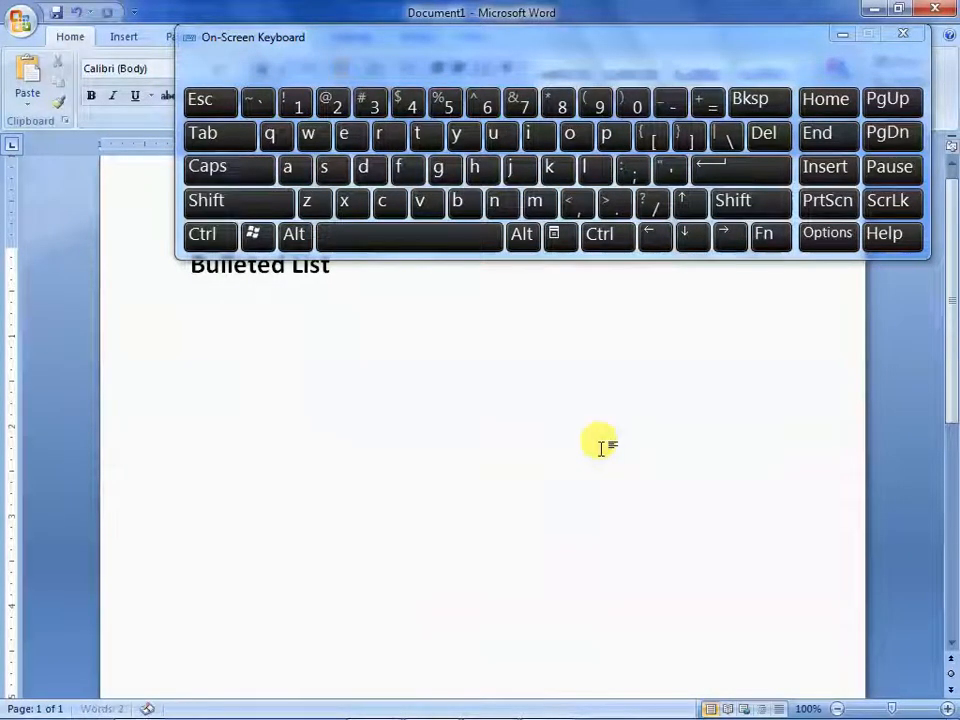
{"action": "key", "text": "BackSpace"}
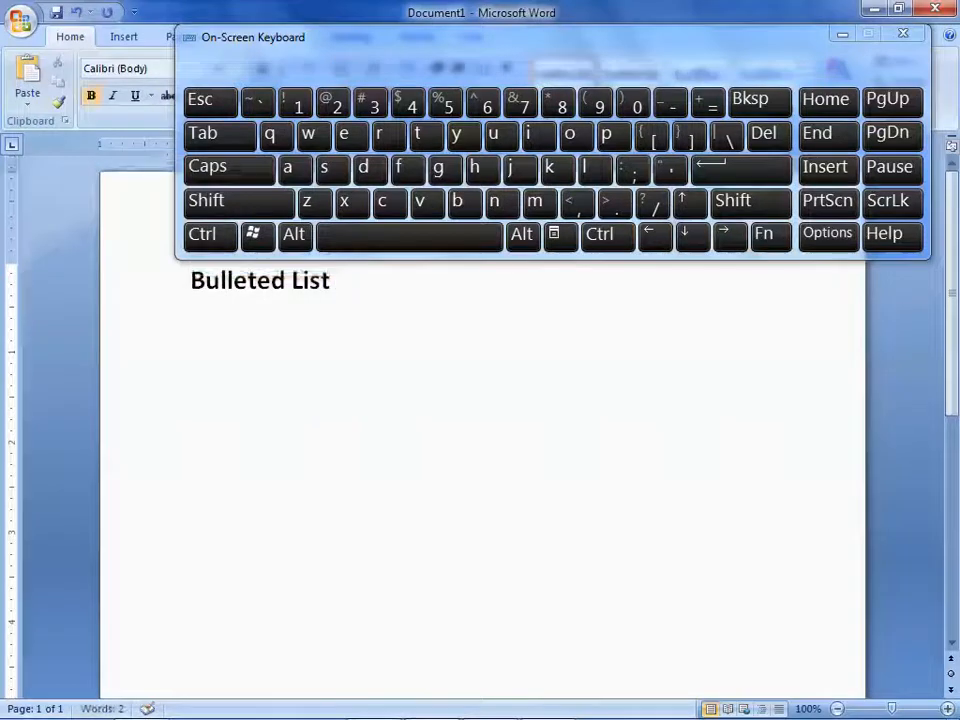
Change the heading to "Numbered List" by replacing its first word, and start a new line below it
{"action": "key", "text": "Left"}
{"action": "key", "text": "Left"}
{"action": "key", "text": "Left"}
{"action": "key", "text": "Left"}
{"action": "key", "text": "Left"}
{"action": "key", "text": "Left"}
{"action": "key", "text": "Left"}
{"action": "key", "text": "Left"}
{"action": "key", "text": "Left"}
{"action": "key", "text": "Left"}
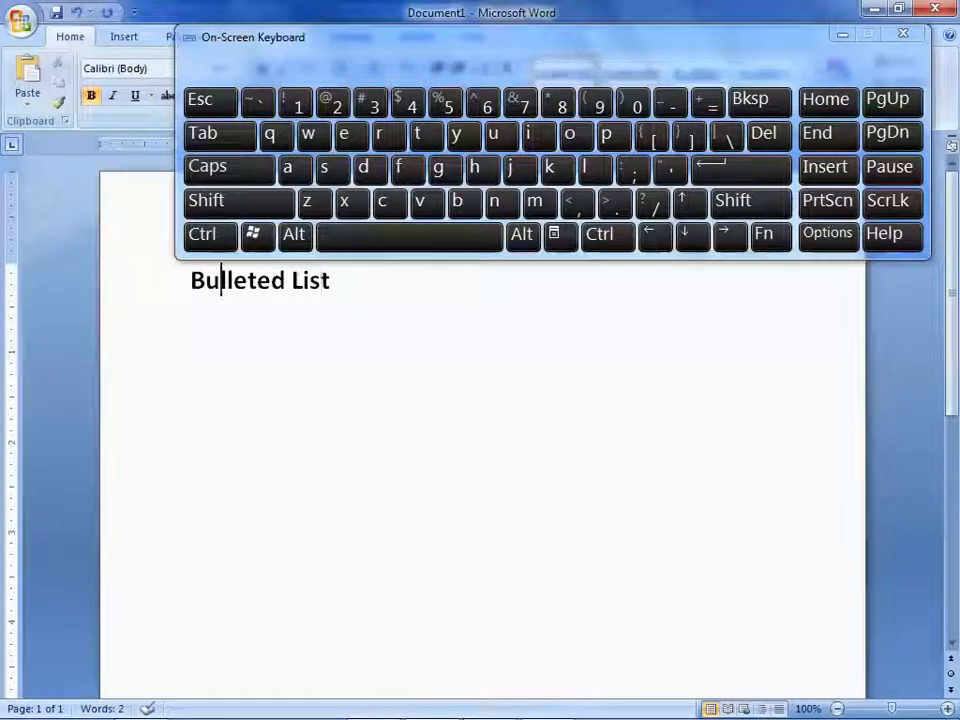
{"action": "key", "text": "Home"}
{"action": "key", "text": "ctrl+Delete"}
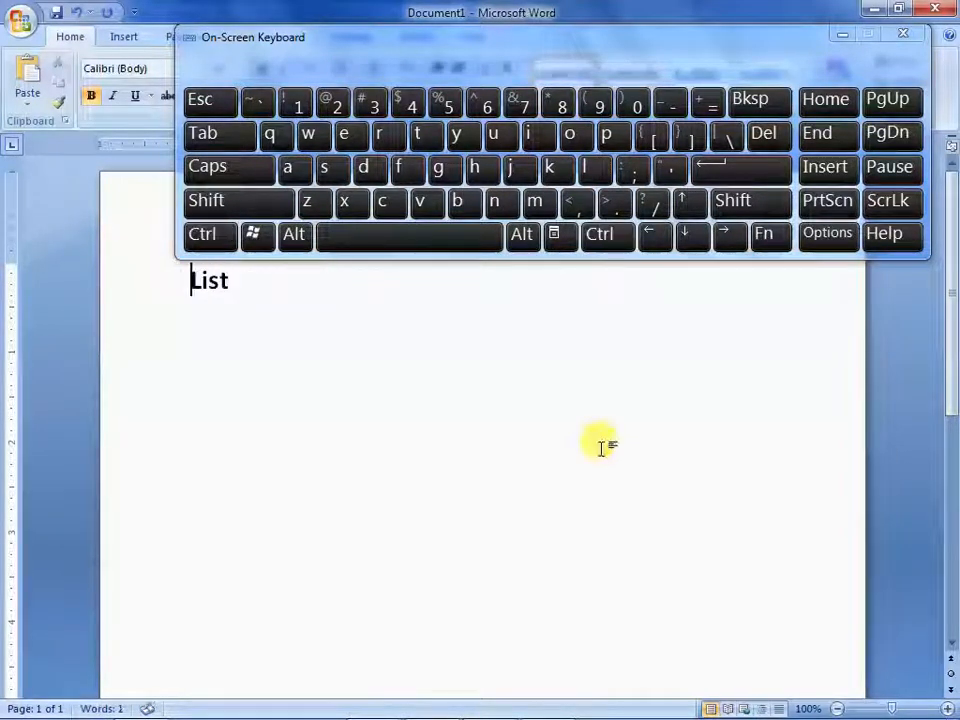
{"action": "type", "text": "Numbered"}
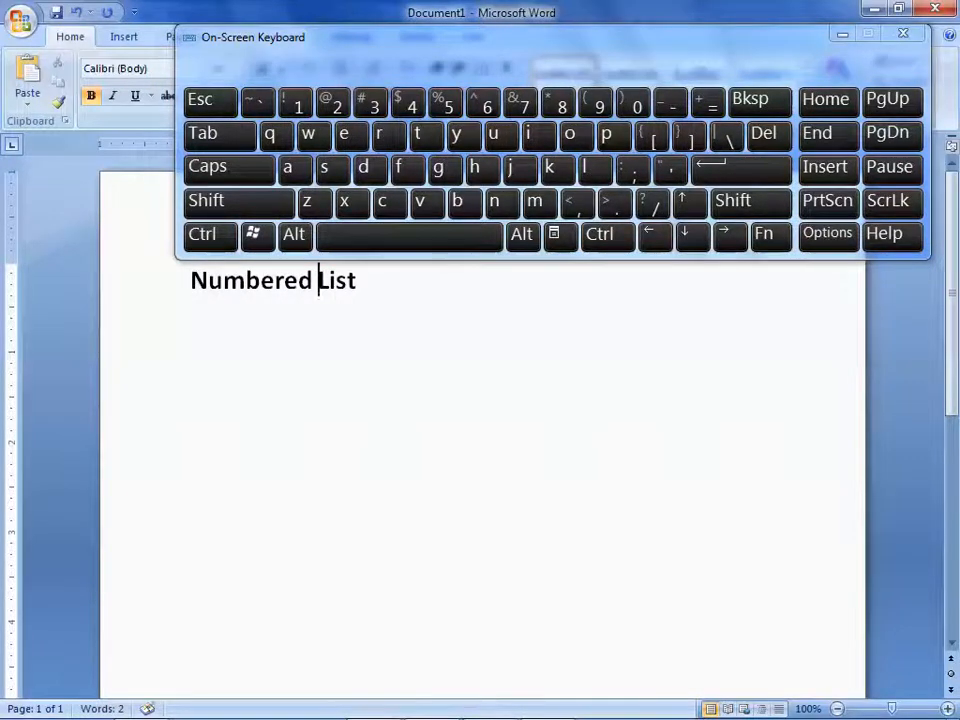
{"action": "left_click", "coordinate": [601, 447]}
Create a numbered list below the heading from "1." and a tab, with the items "Numbered" and "List", and end the list
{"action": "left_click", "coordinate": [297, 108]}
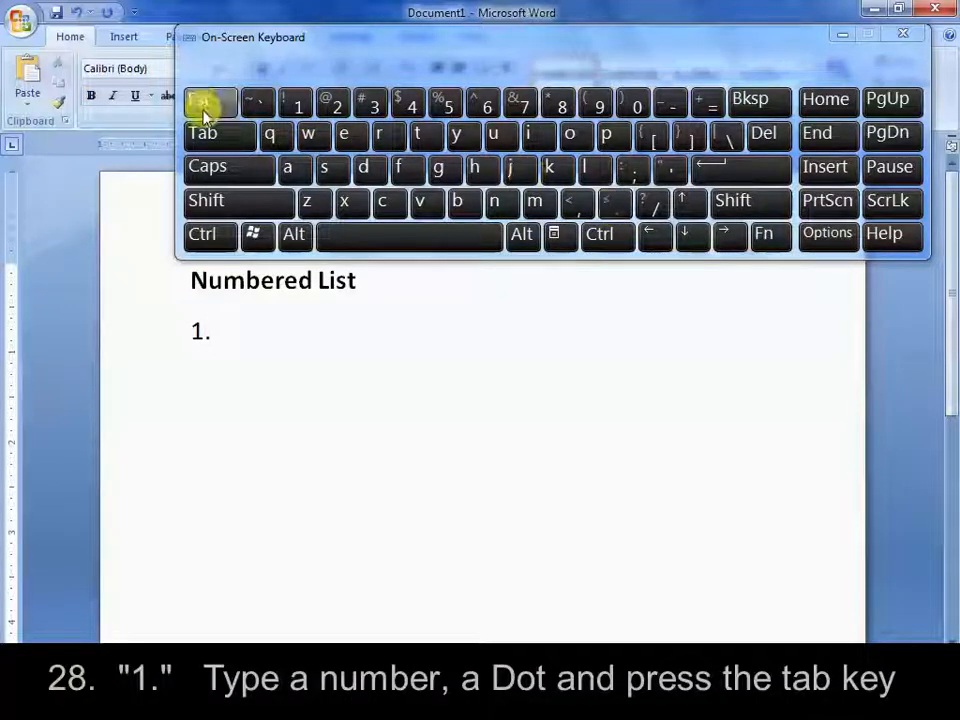
{"action": "left_click", "coordinate": [212, 136]}
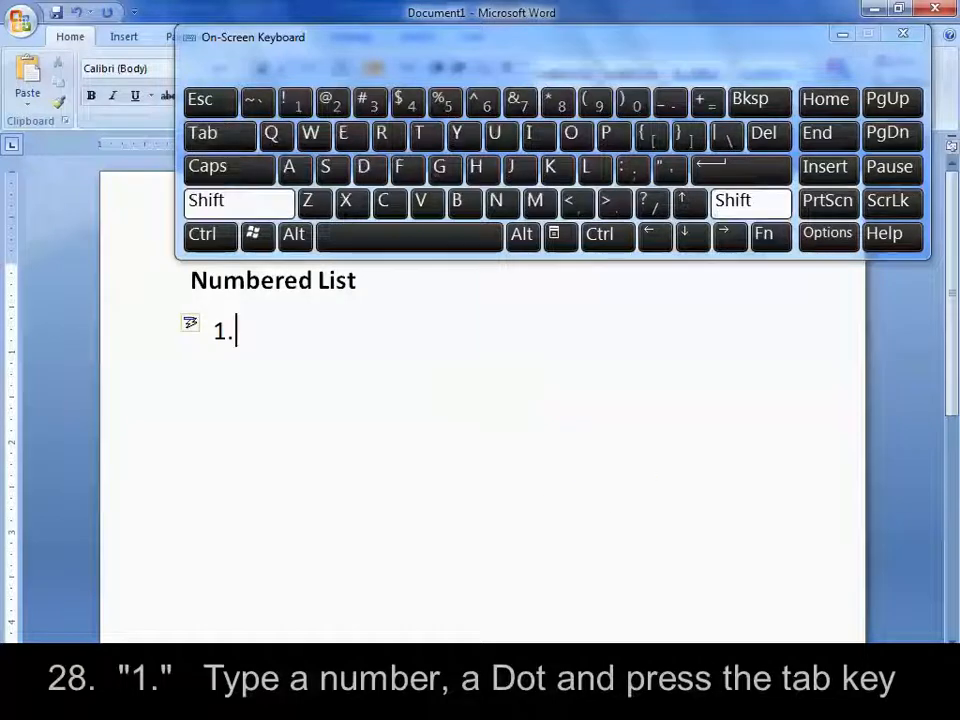
{"action": "type", "text": "Numbered"}
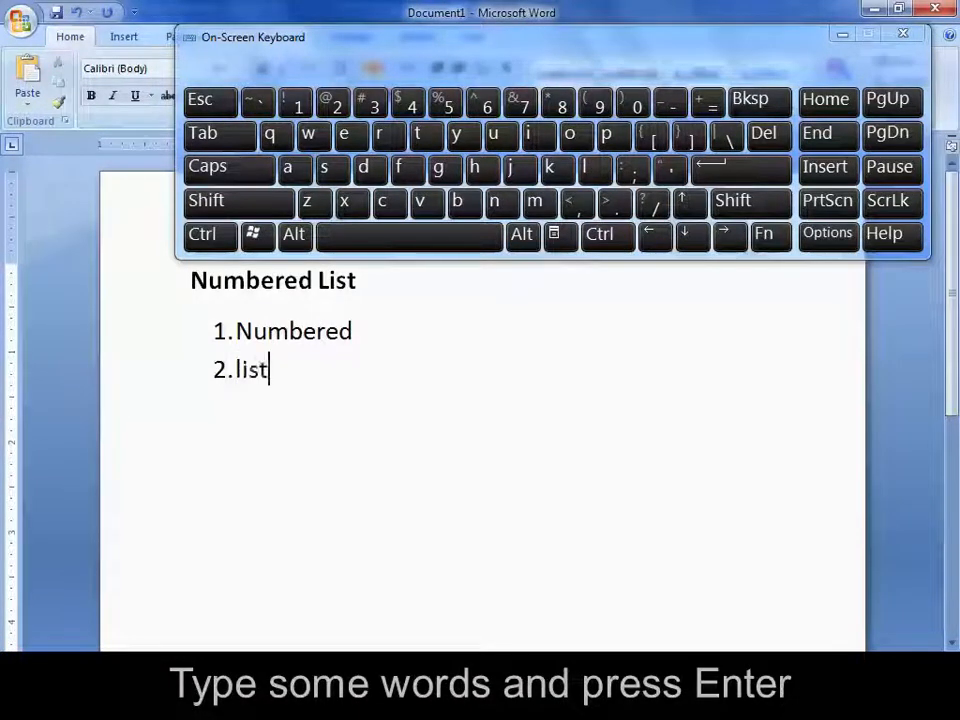
{"action": "key", "text": "Return"}
{"action": "key", "text": "Return"}
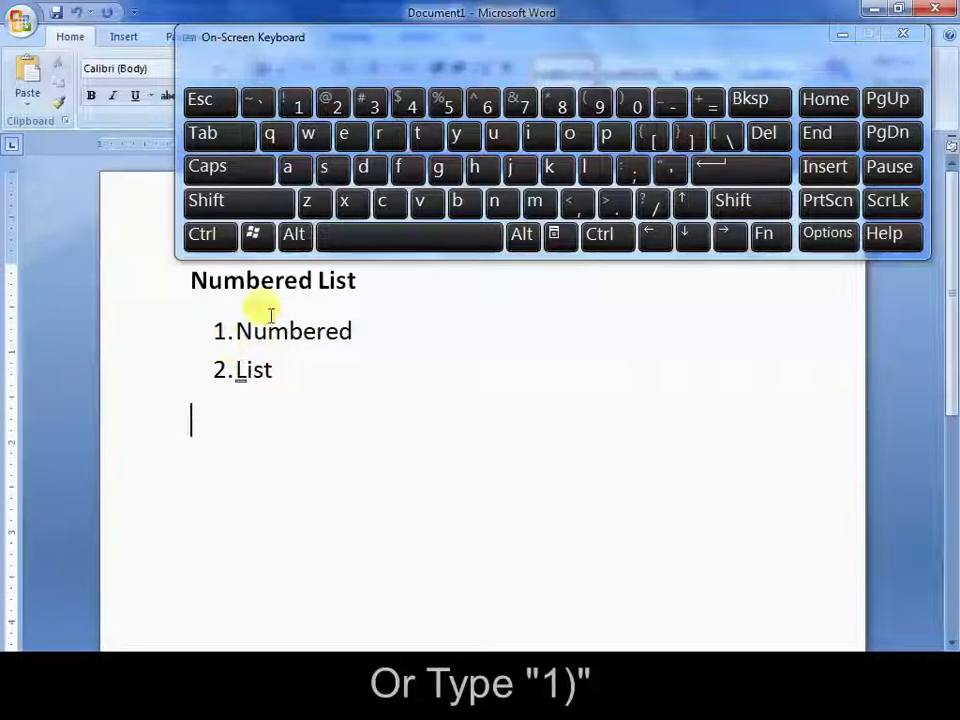
Add a second numbered list from "1)" and a tab, with the items "Numbered" and "List 2", and end the list
{"action": "left_click", "coordinate": [298, 100]}
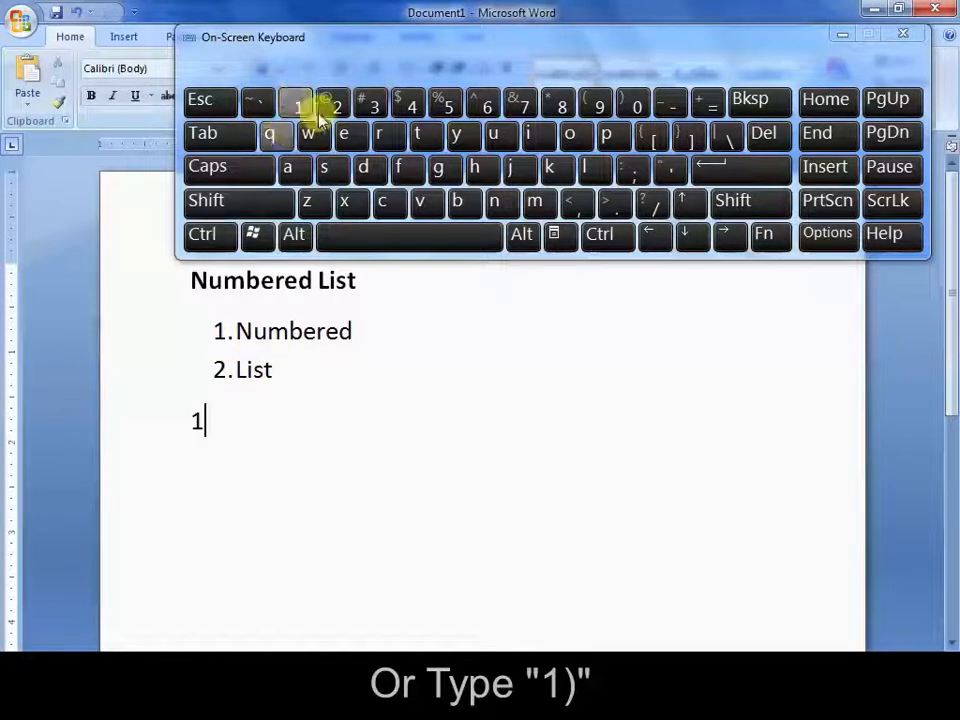
{"action": "left_click", "coordinate": [230, 200]}
{"action": "left_click", "coordinate": [636, 100]}
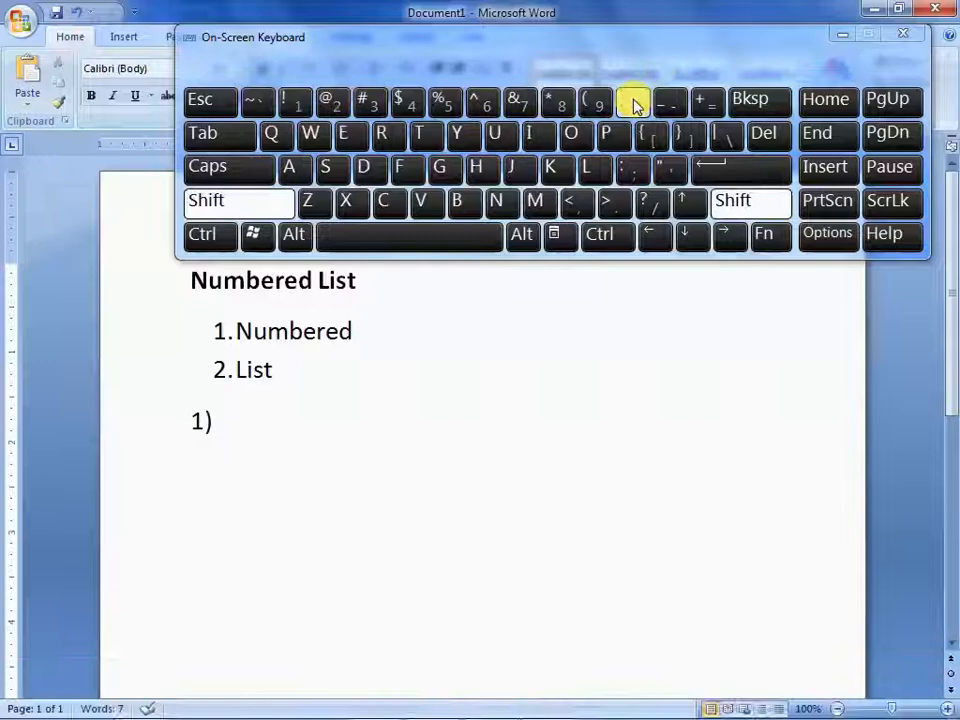
{"action": "left_click", "coordinate": [200, 133]}
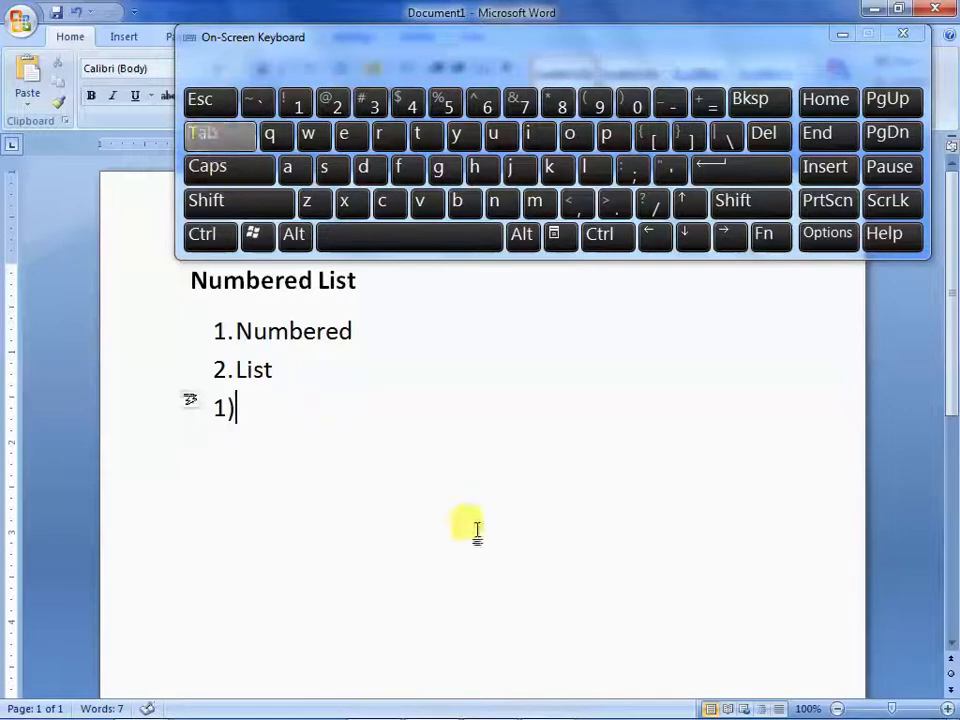
{"action": "type", "text": "Numbere"}
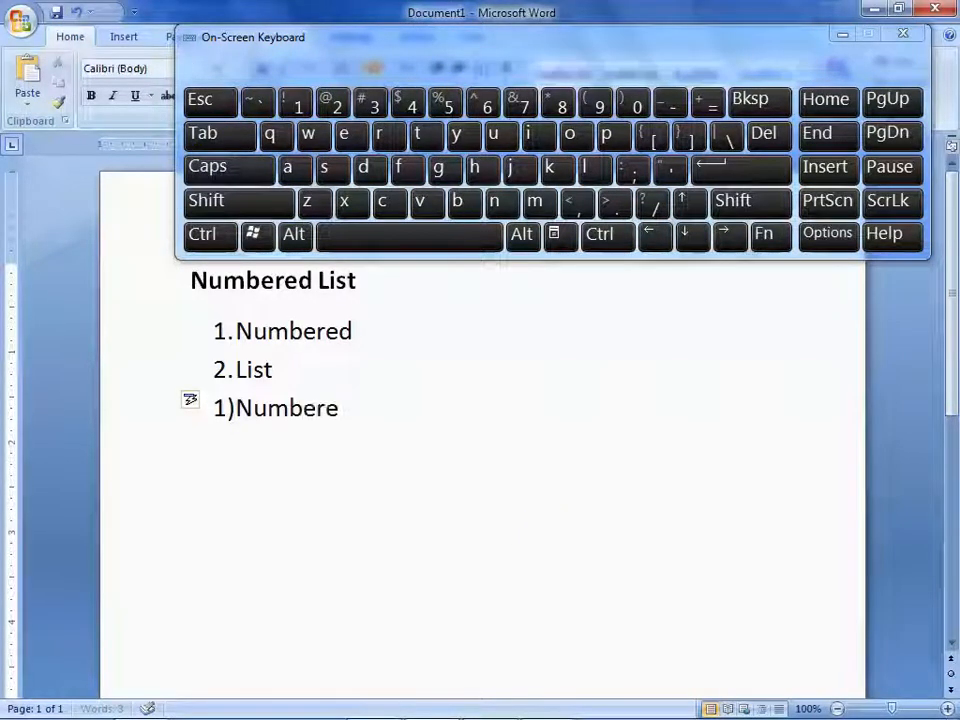
{"action": "type", "text": "d 2)List 2"}
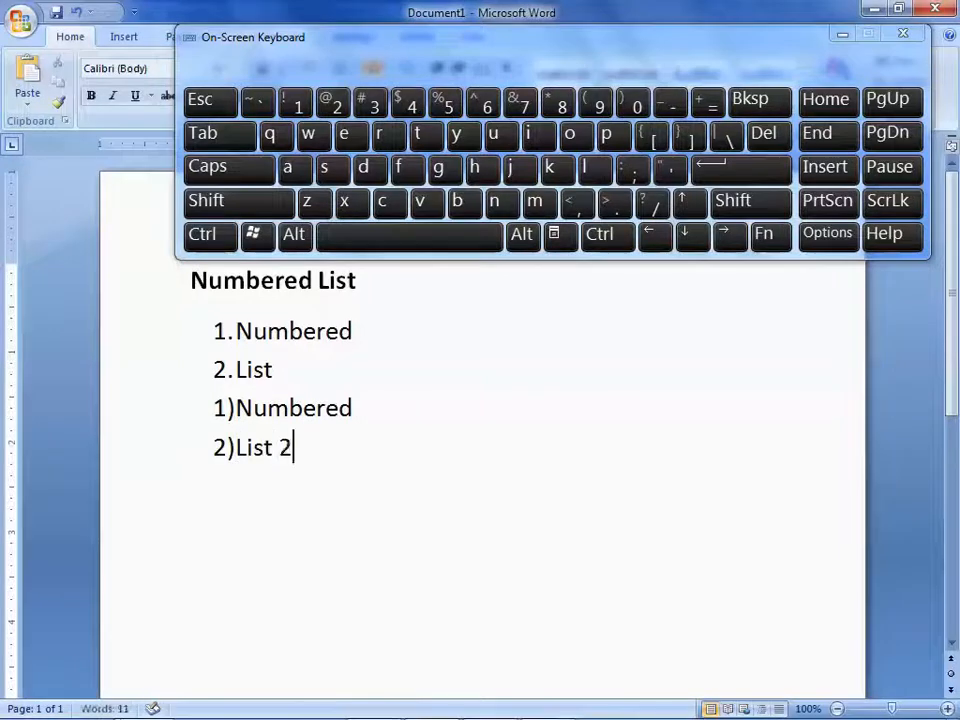
{"action": "key", "text": "Return"}
{"action": "key", "text": "Return"}
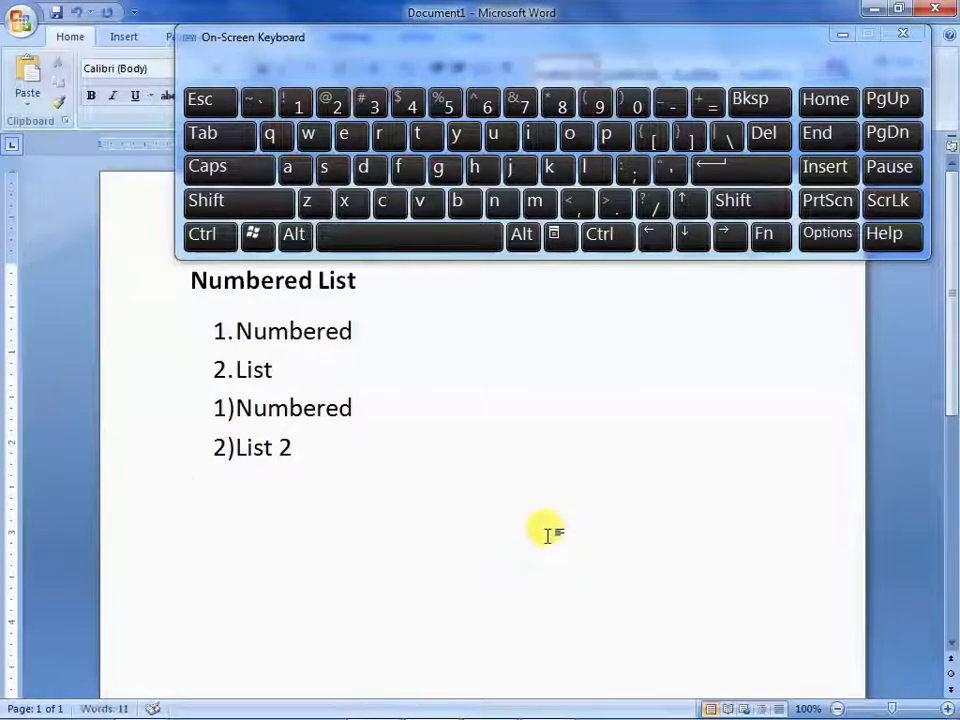
Add a capital-lettered list from "A." and a tab, with the items "A" and "B", and end the list
{"action": "left_click", "coordinate": [290, 170], "text": "shift"}
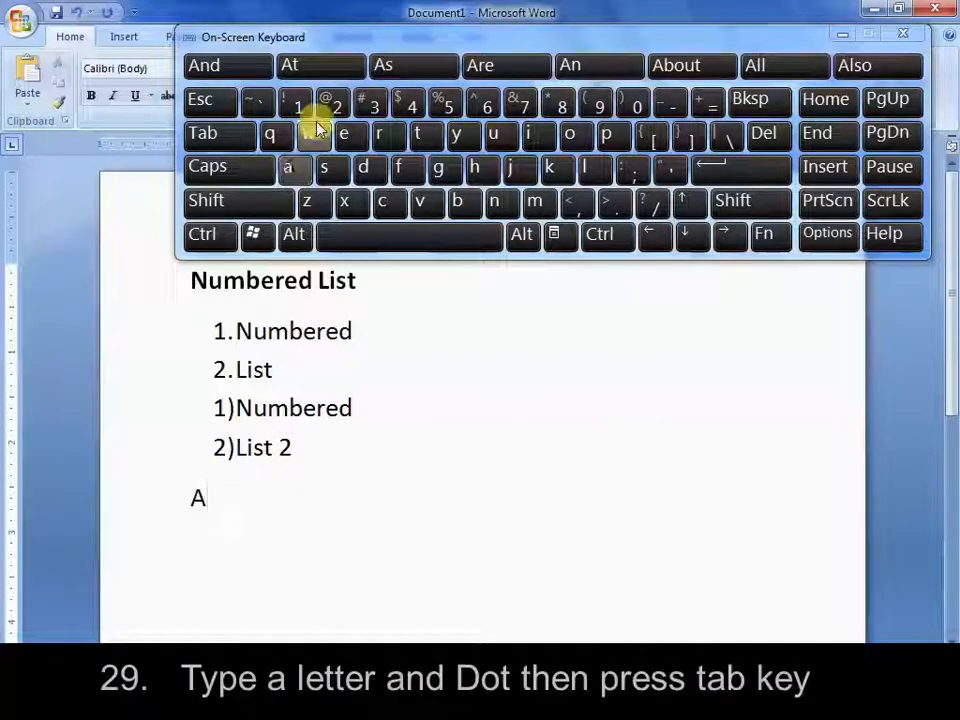
{"action": "left_click", "coordinate": [610, 206]}
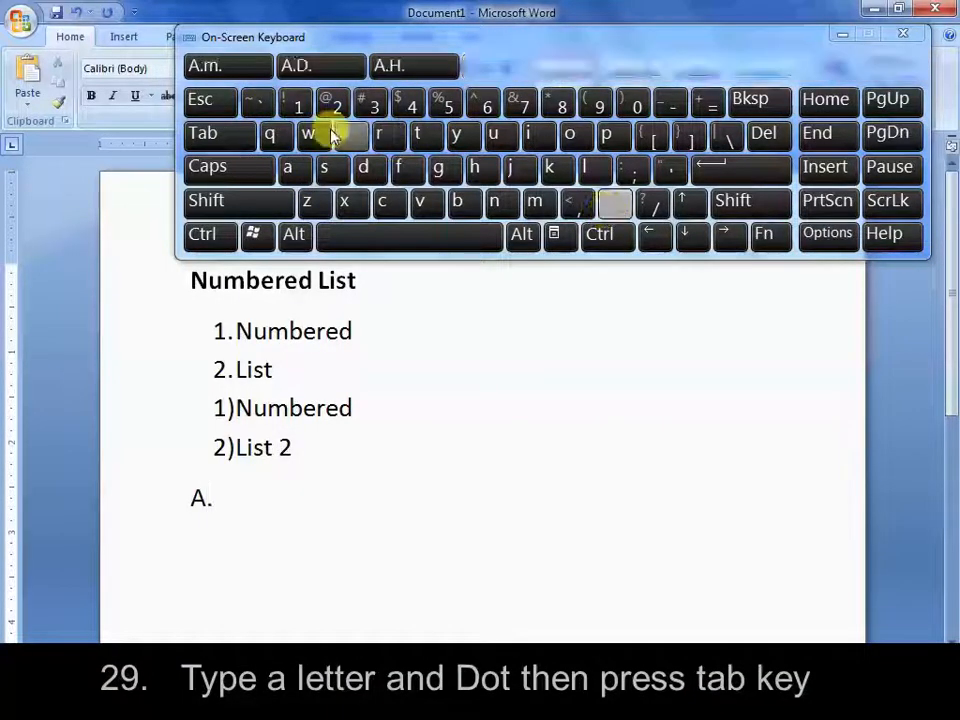
{"action": "left_click", "coordinate": [240, 142]}
{"action": "type", "text": "A"}
{"action": "key", "text": "Return"}
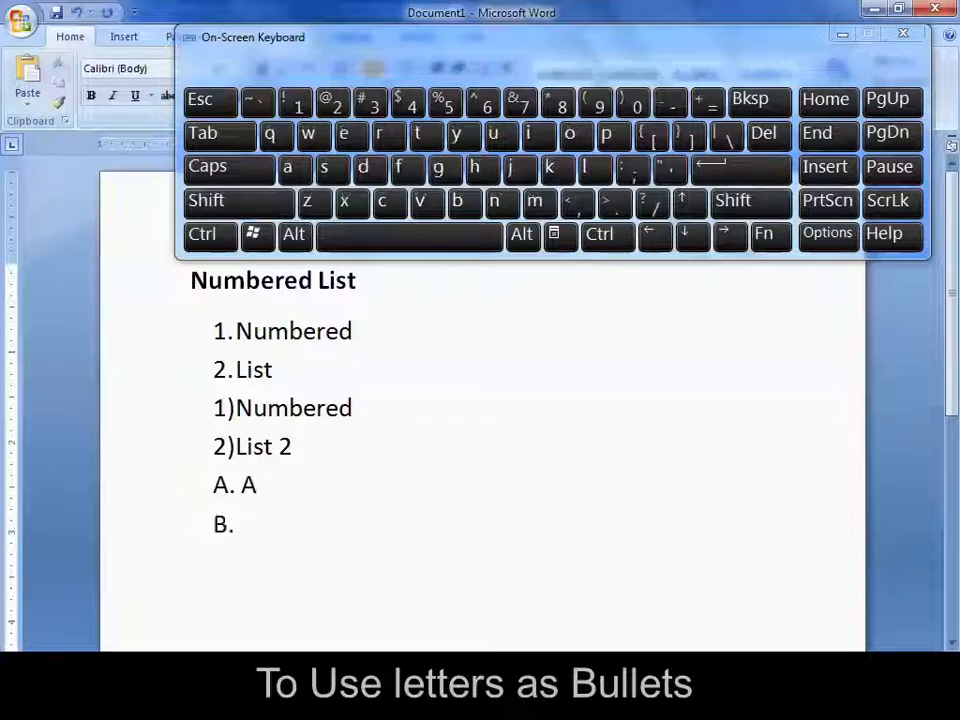
{"action": "type", "text": "B"}
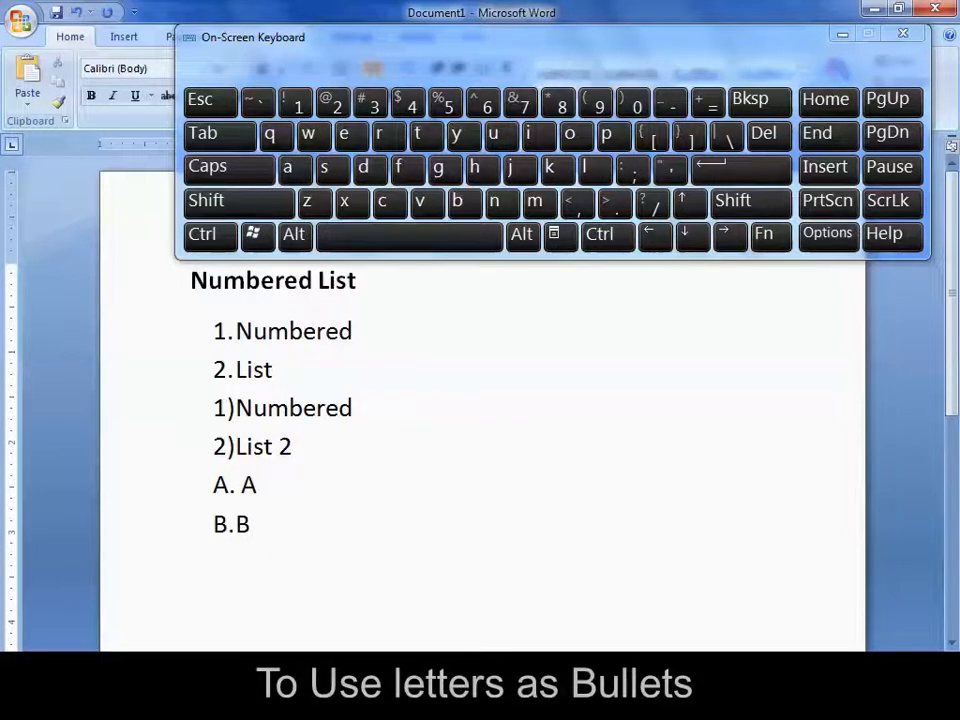
{"action": "key", "text": "BackSpace"}
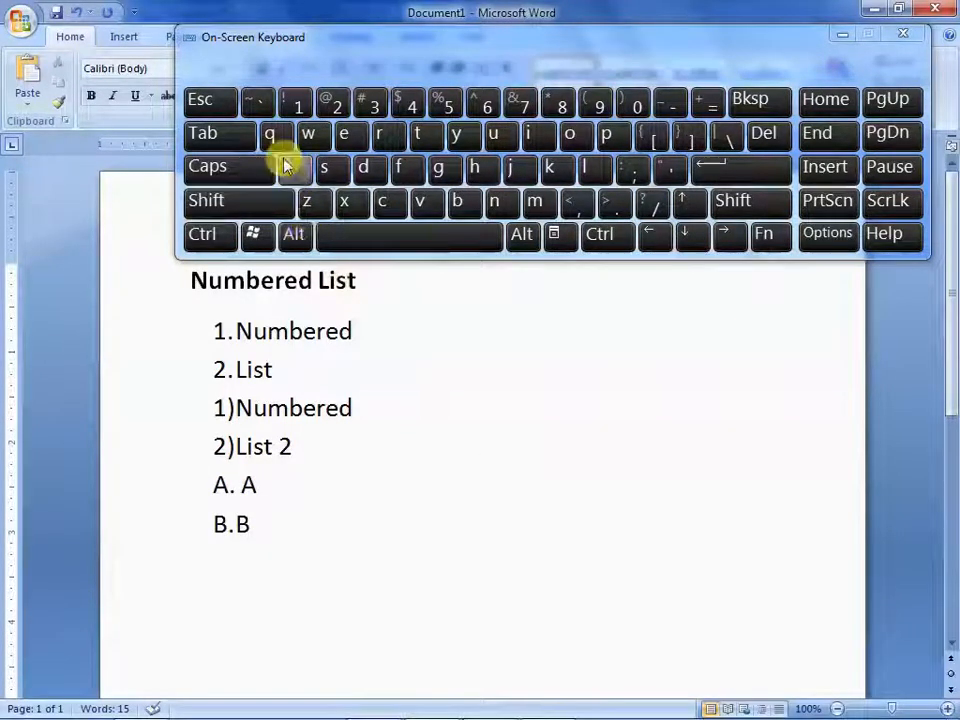
Add a lowercase-lettered list from "a)" and a tab, with the items "List" and "List", and end the list
{"action": "type", "text": "a"}
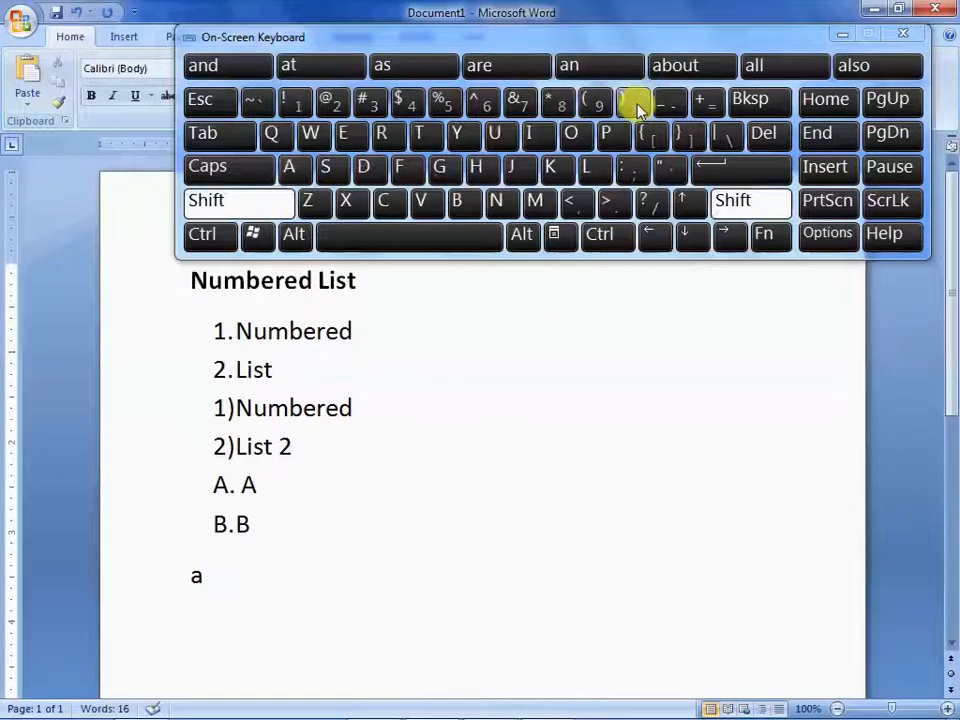
{"action": "type", "text": ")"}
{"action": "left_click", "coordinate": [228, 134]}
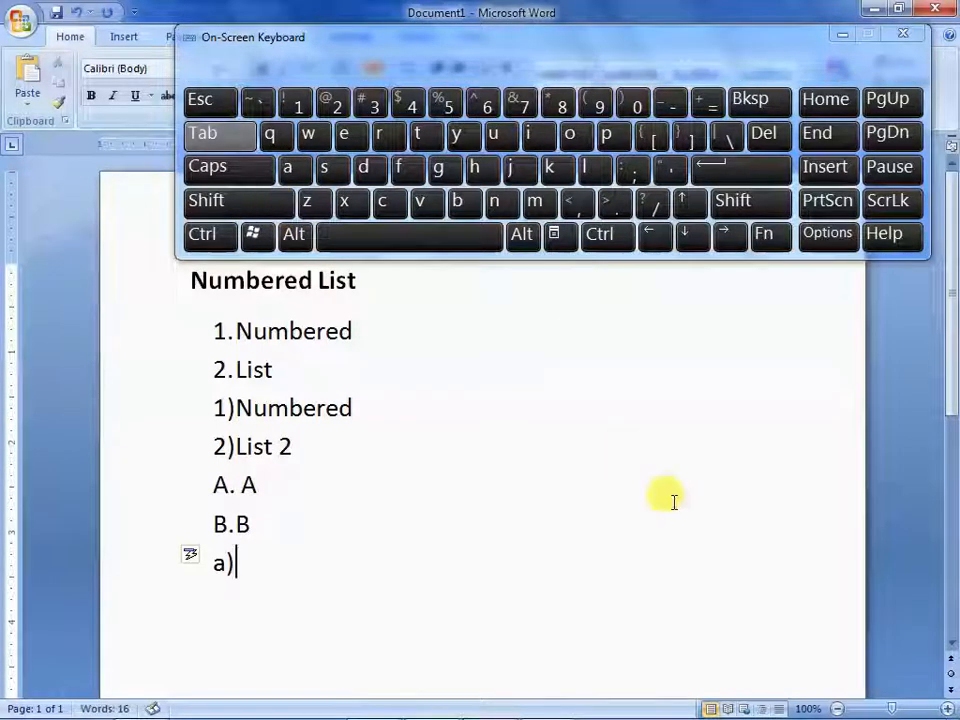
{"action": "type", "text": "list"}
{"action": "key", "text": "Return"}
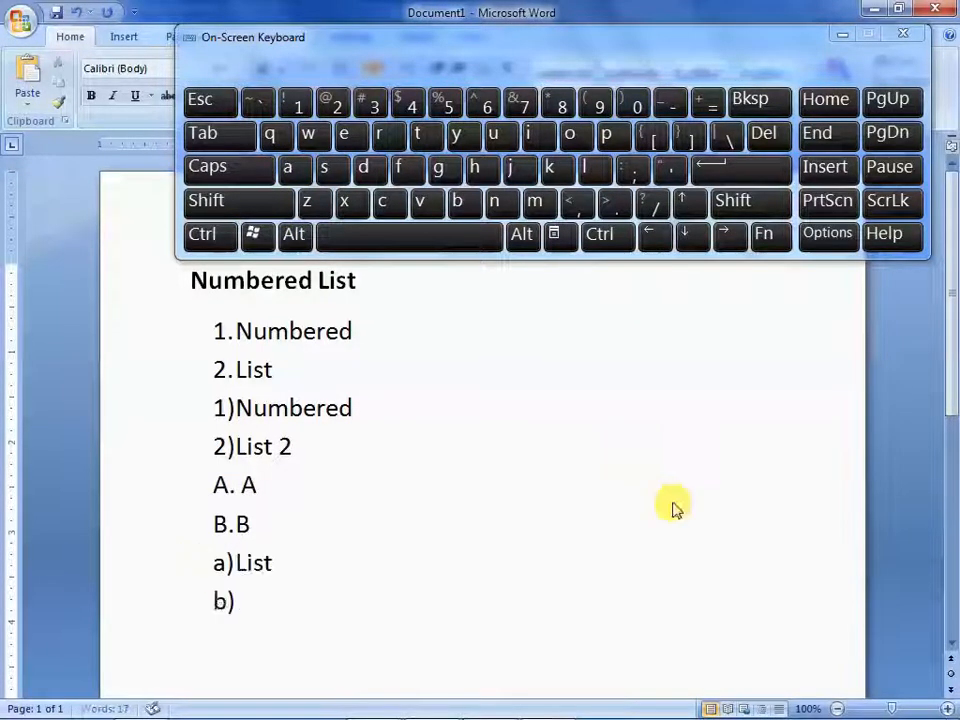
{"action": "type", "text": "li"}
{"action": "key", "text": "Return"}
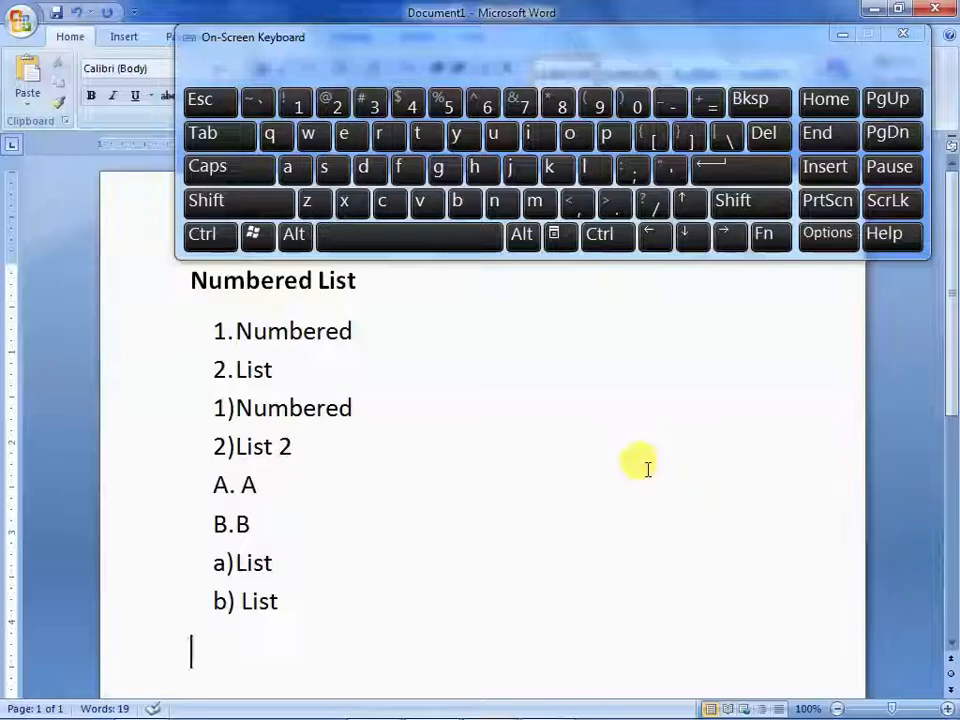
Add a lowercase Roman-numeral list from "i." and a tab, with the items "Numbered" and "List"
{"action": "left_click", "coordinate": [541, 138]}
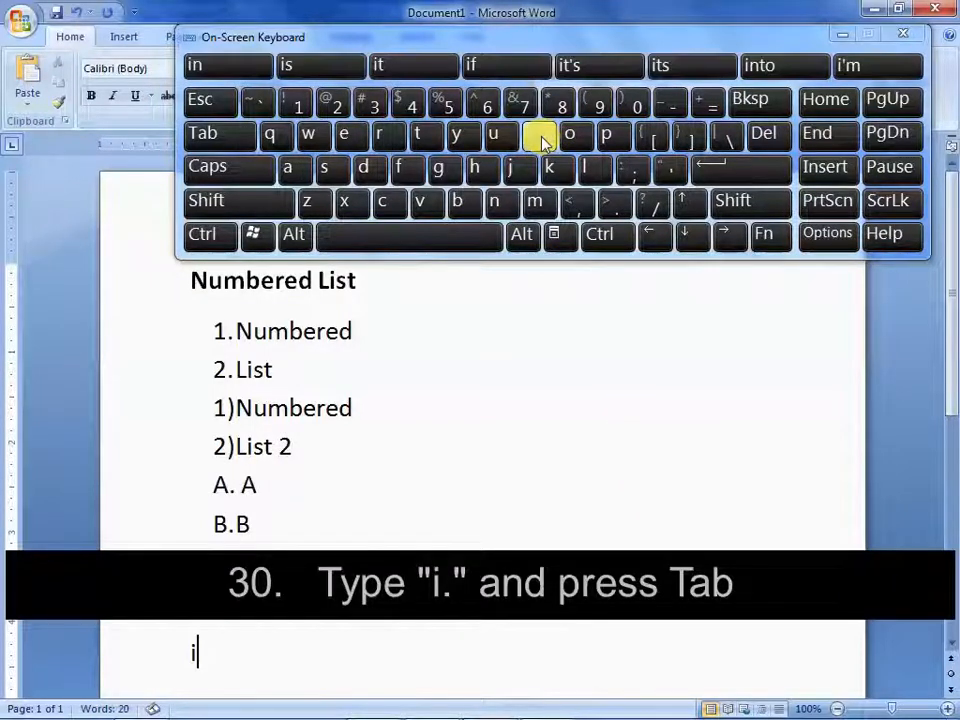
{"action": "left_click", "coordinate": [614, 208]}
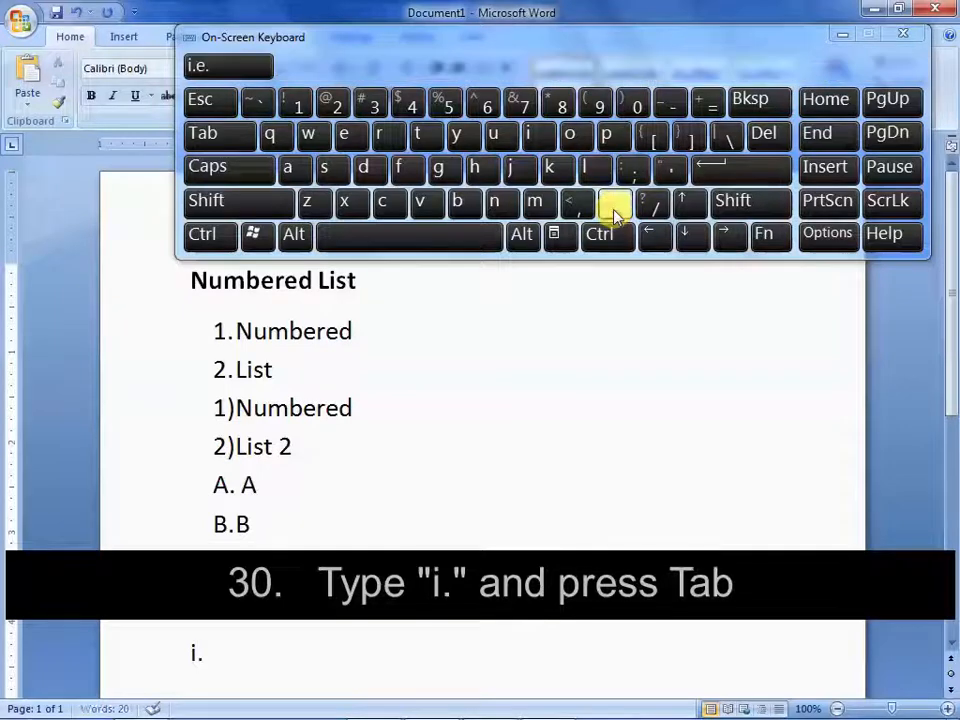
{"action": "left_click", "coordinate": [233, 140]}
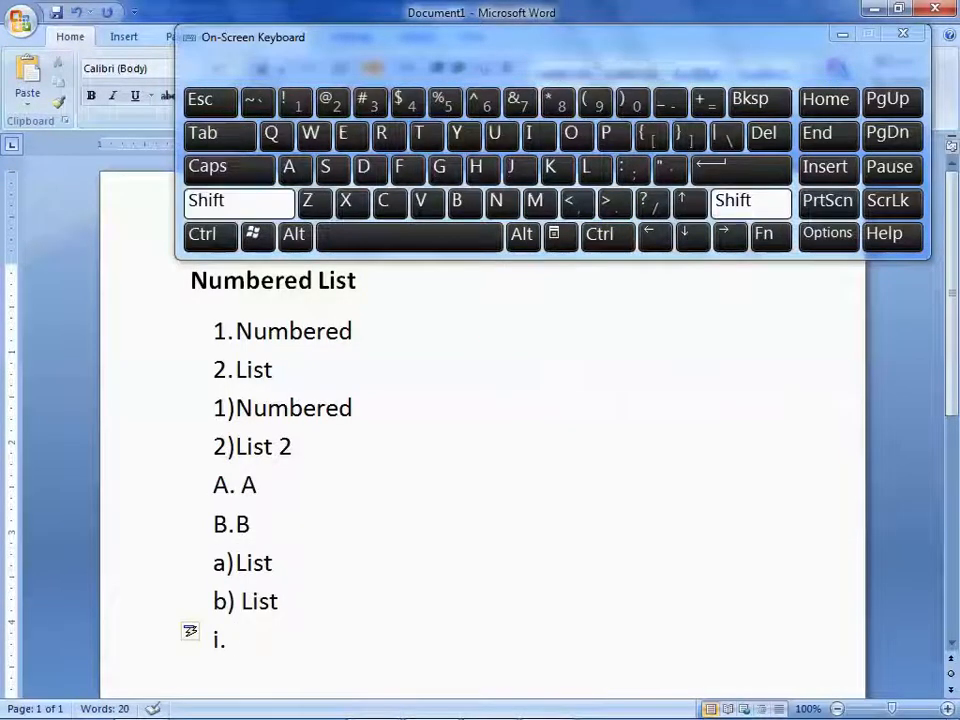
{"action": "type", "text": "Numbered "}
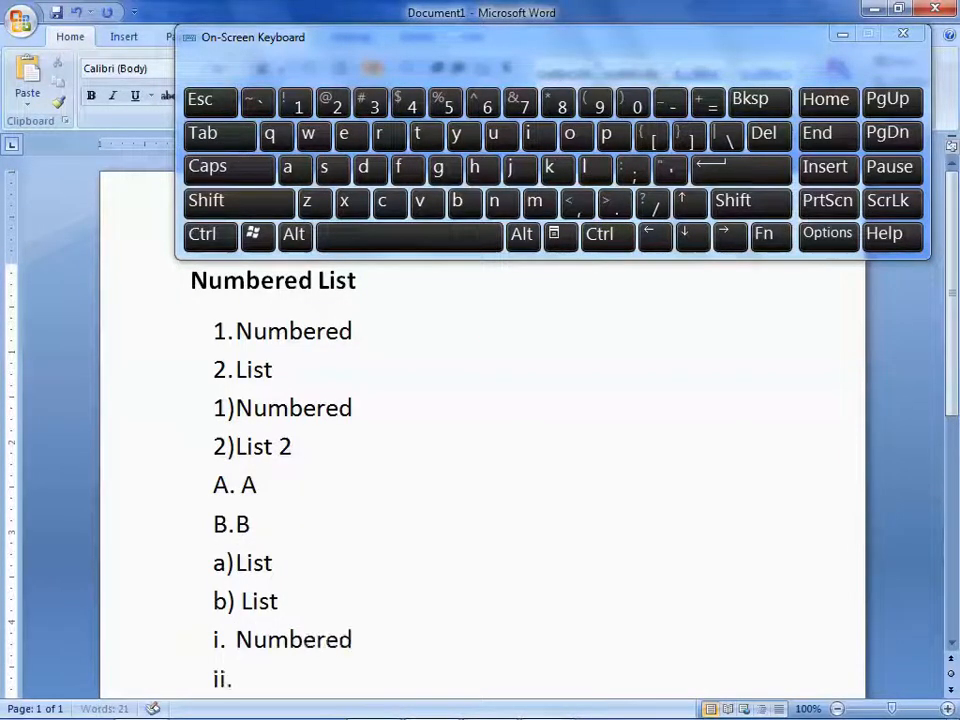
{"action": "type", "text": "List"}
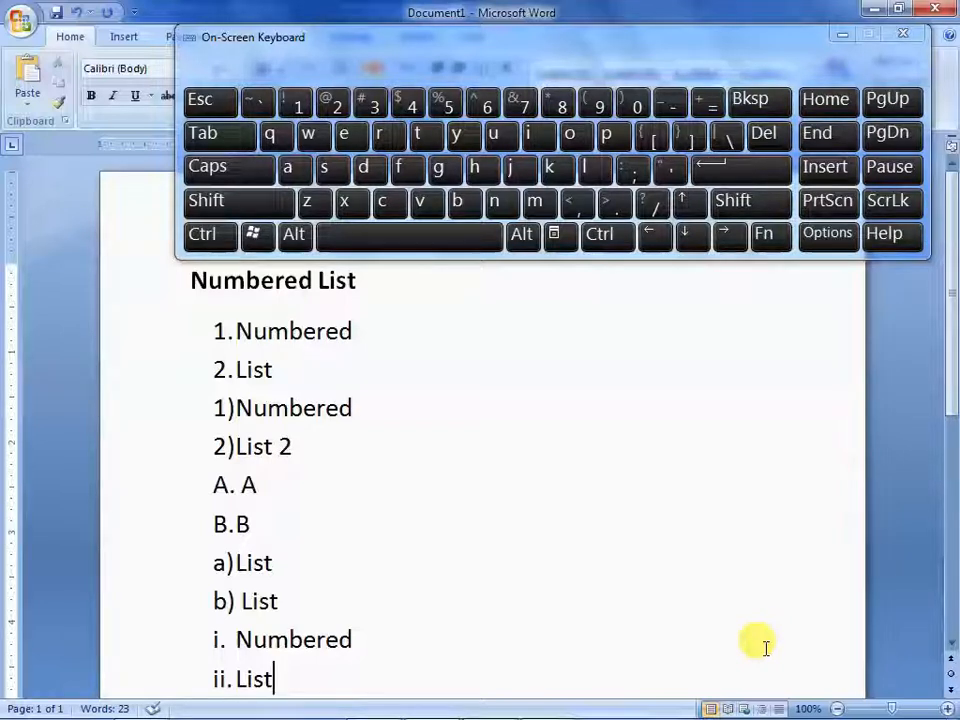
Delete the document's entire content and move the on-screen keyboard down so it no longer covers the ribbon
{"action": "key", "text": "ctrl+a"}
{"action": "key", "text": "Delete"}
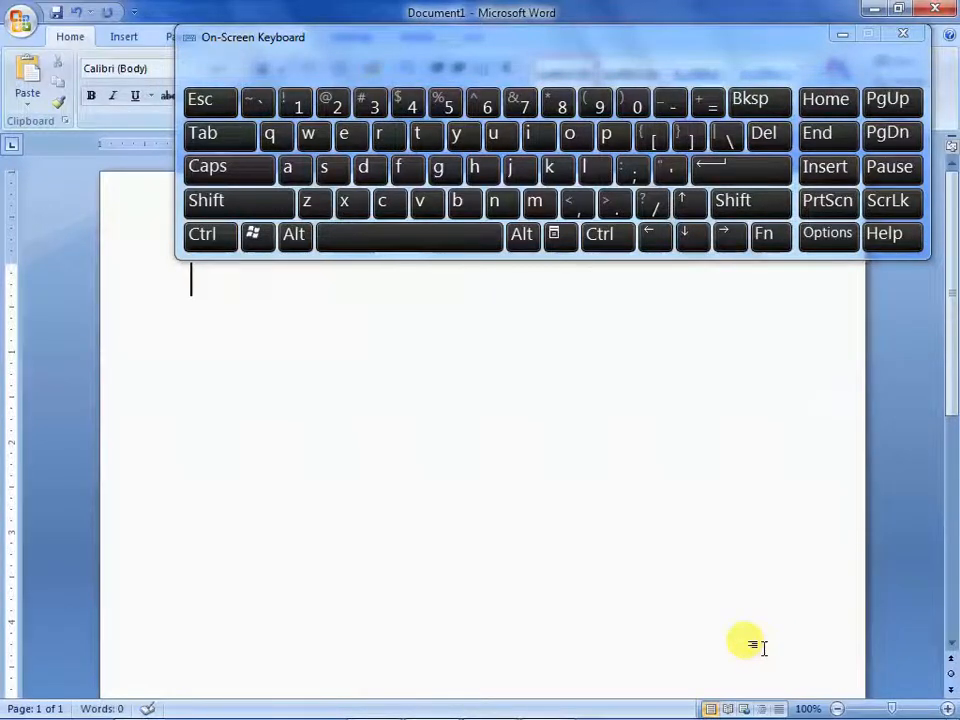
{"action": "left_click_drag", "start_coordinate": [557, 47], "coordinate": [521, 253]}
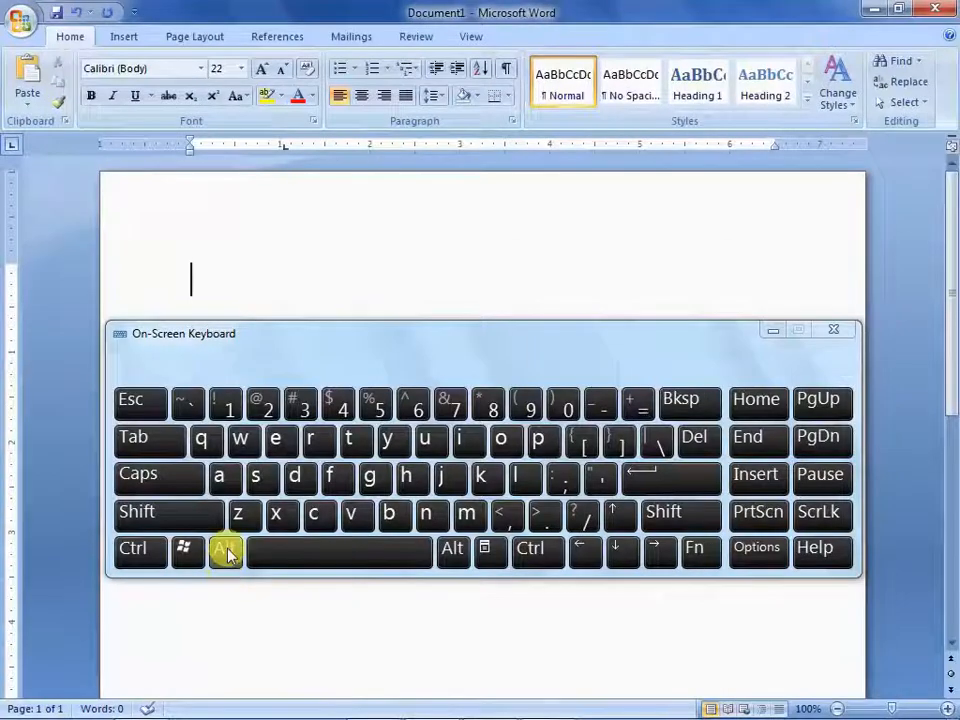
Open the AutoCorrect options with the access-key sequence Alt, T, A, and arrange the dialog and the on-screen keyboard so they do not overlap
{"action": "left_click", "coordinate": [225, 552]}
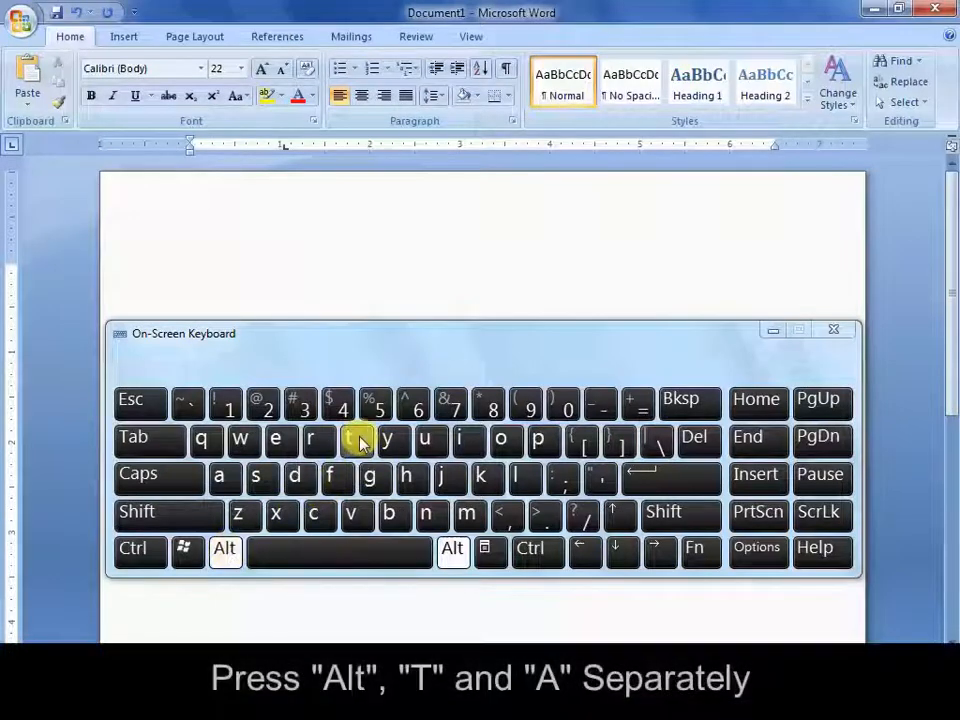
{"action": "left_click", "coordinate": [357, 441]}
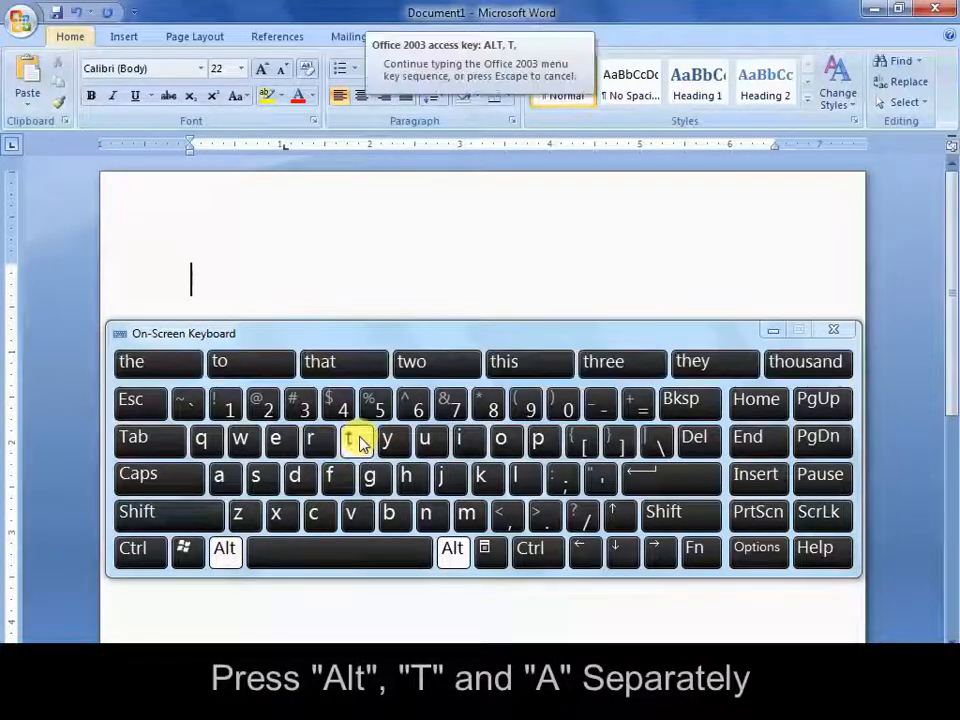
{"action": "left_click", "coordinate": [226, 478]}
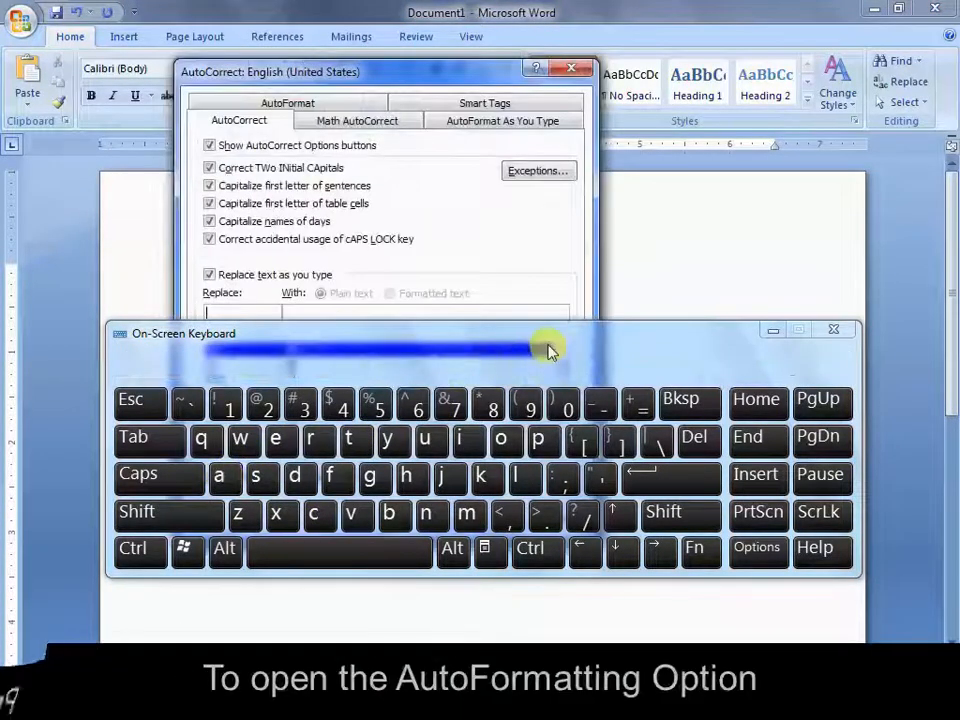
{"action": "left_click_drag", "start_coordinate": [546, 347], "coordinate": [529, 566]}
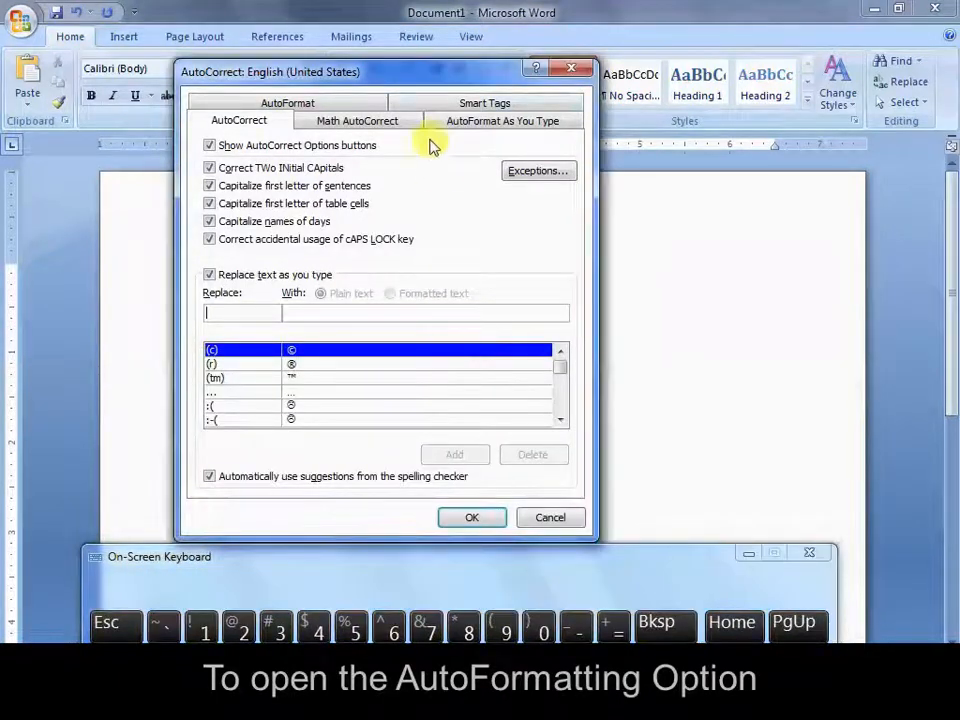
{"action": "left_click_drag", "start_coordinate": [447, 80], "coordinate": [489, 47]}
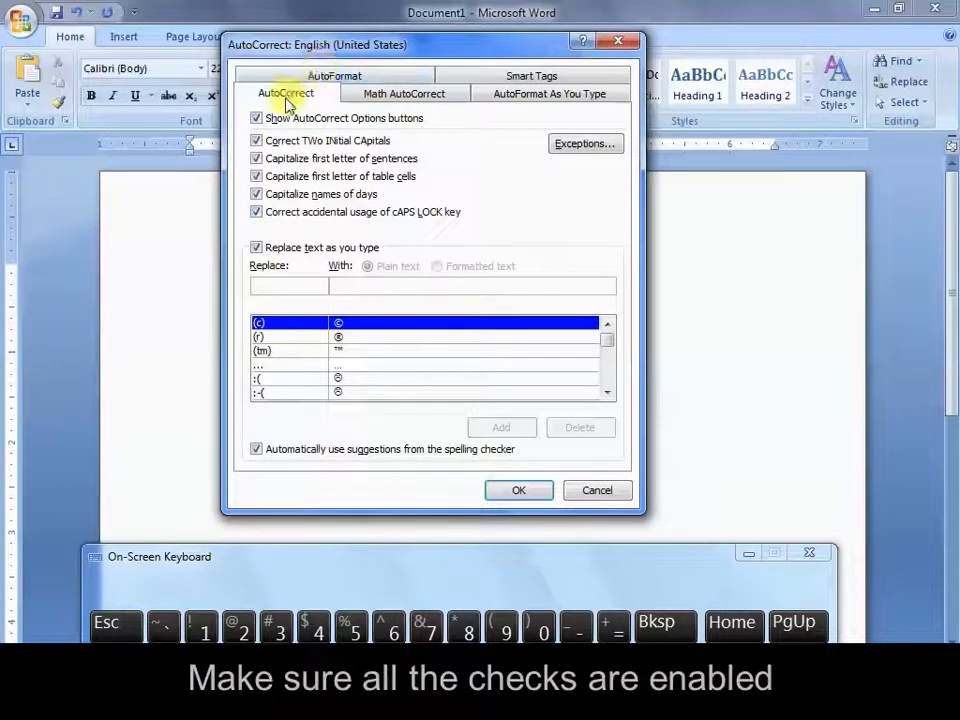
Check that the AutoFormat and AutoCorrect options are all enabled, and accept the dialog
{"action": "left_click", "coordinate": [333, 77]}
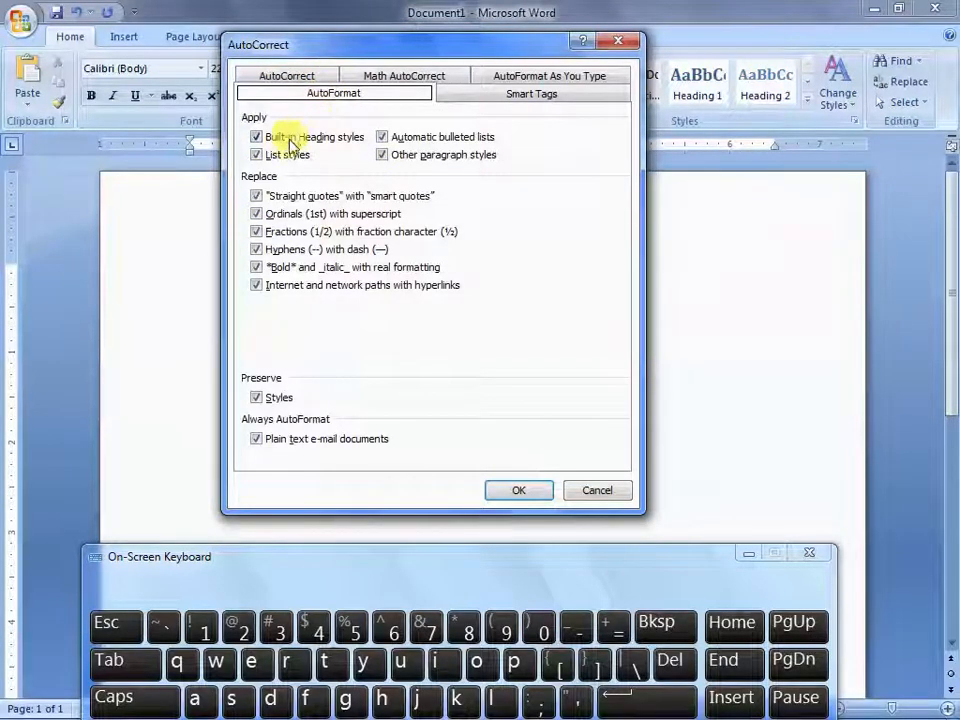
{"action": "left_click", "coordinate": [289, 77]}
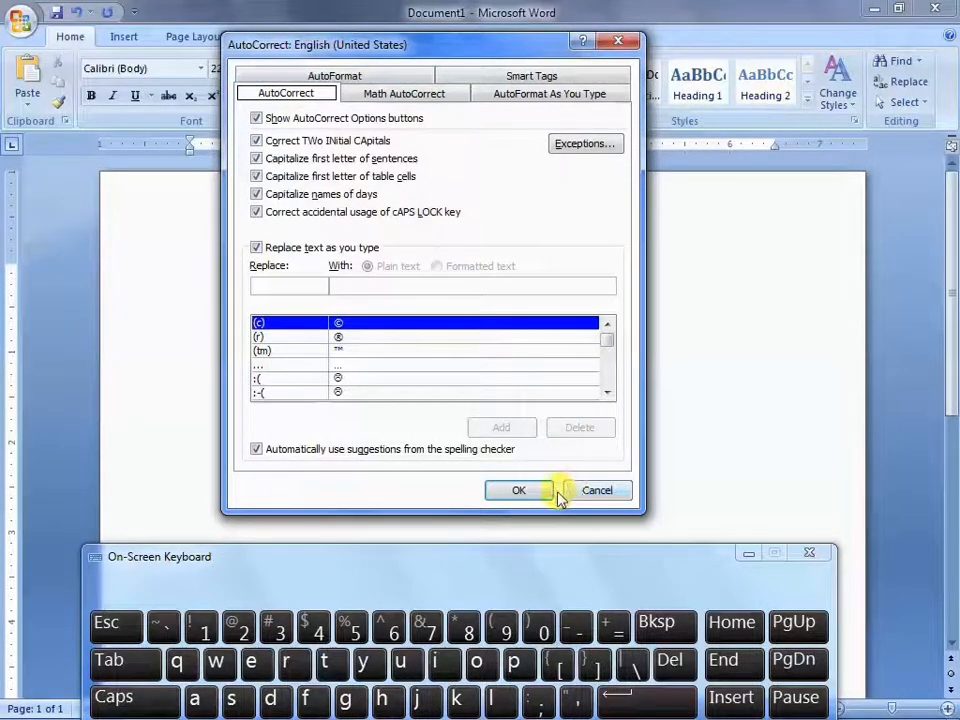
{"action": "left_click", "coordinate": [527, 491]}
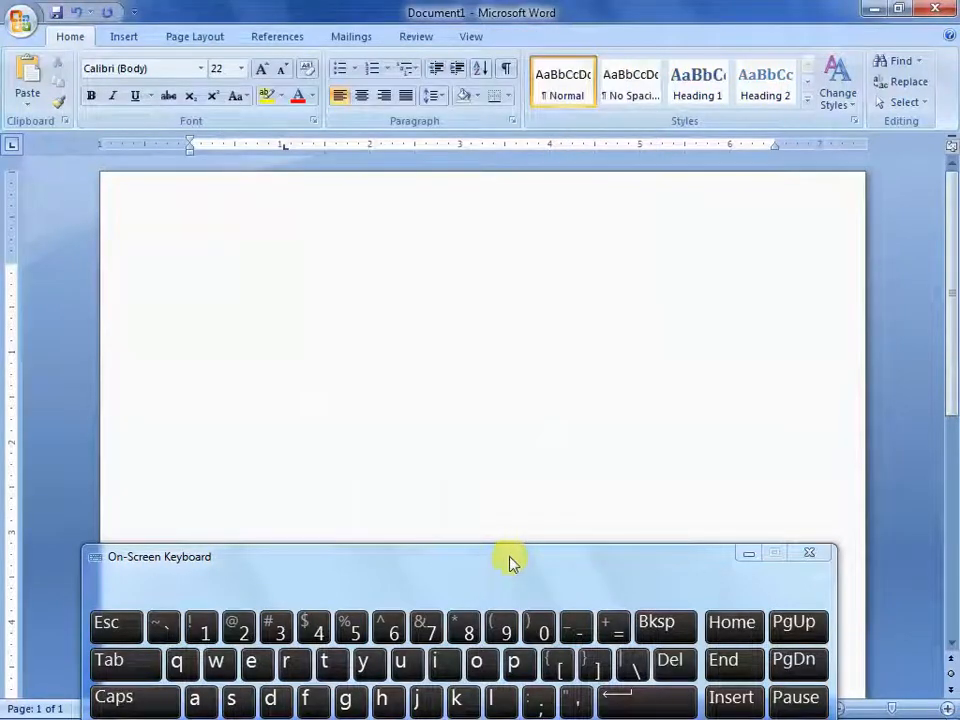
Move the on-screen keyboard back up over the page and return the focus to the blank document
{"action": "left_click_drag", "start_coordinate": [510, 561], "coordinate": [540, 362]}
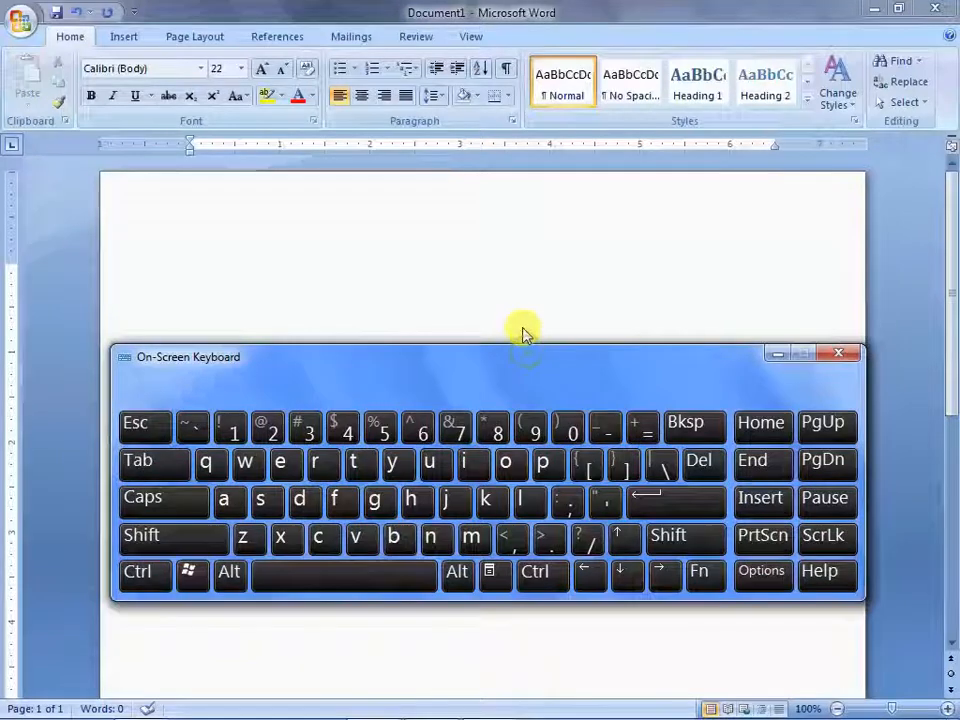
{"action": "left_click", "coordinate": [512, 270]}
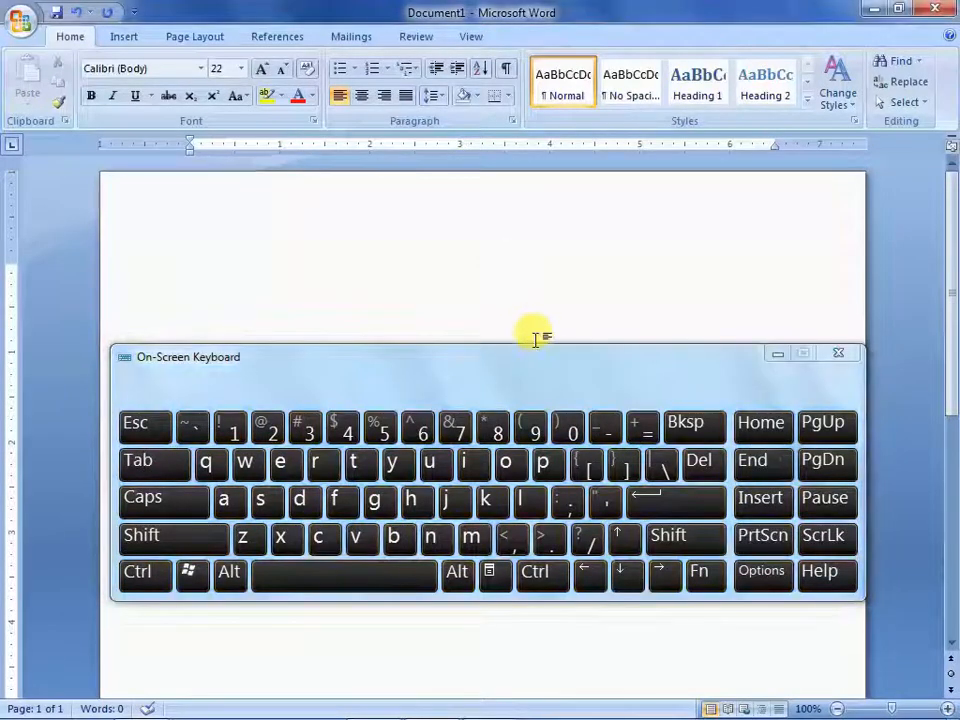